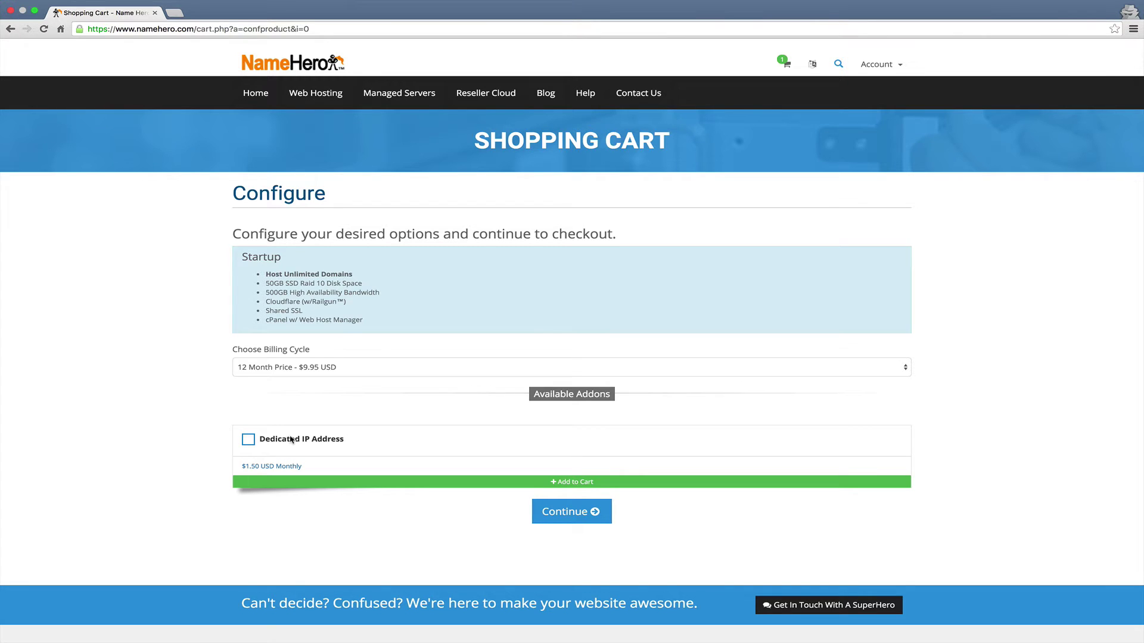
Continue the 12-month Startup hosting order through to the client area and open the Startup service's details.
left_click(565, 524)
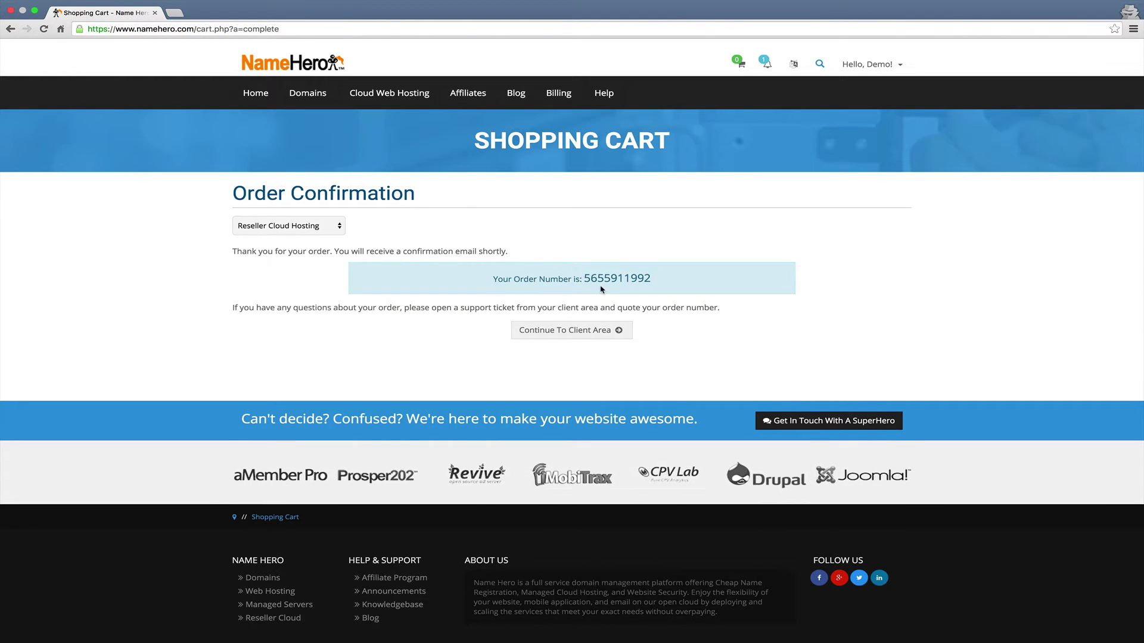
left_click(608, 331)
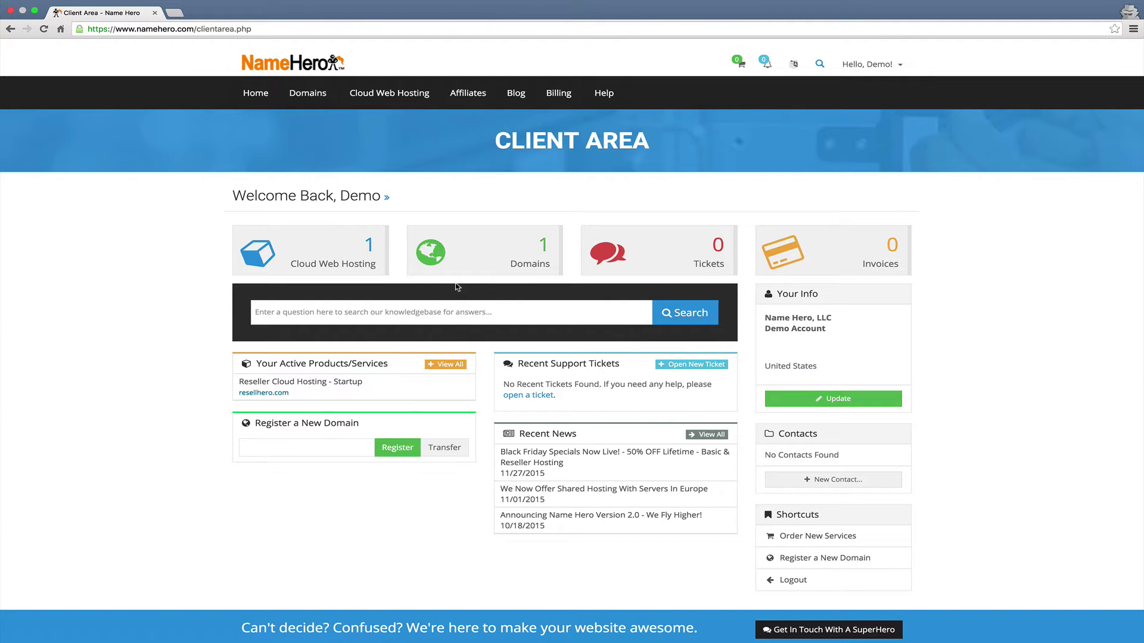
left_click(337, 270)
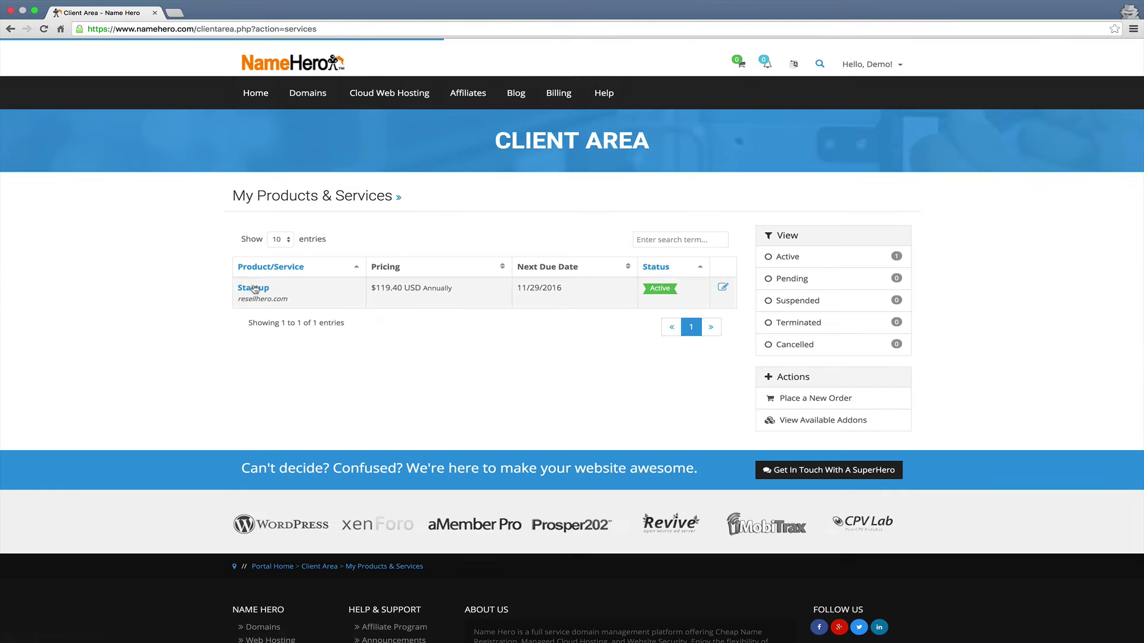
left_click(251, 290)
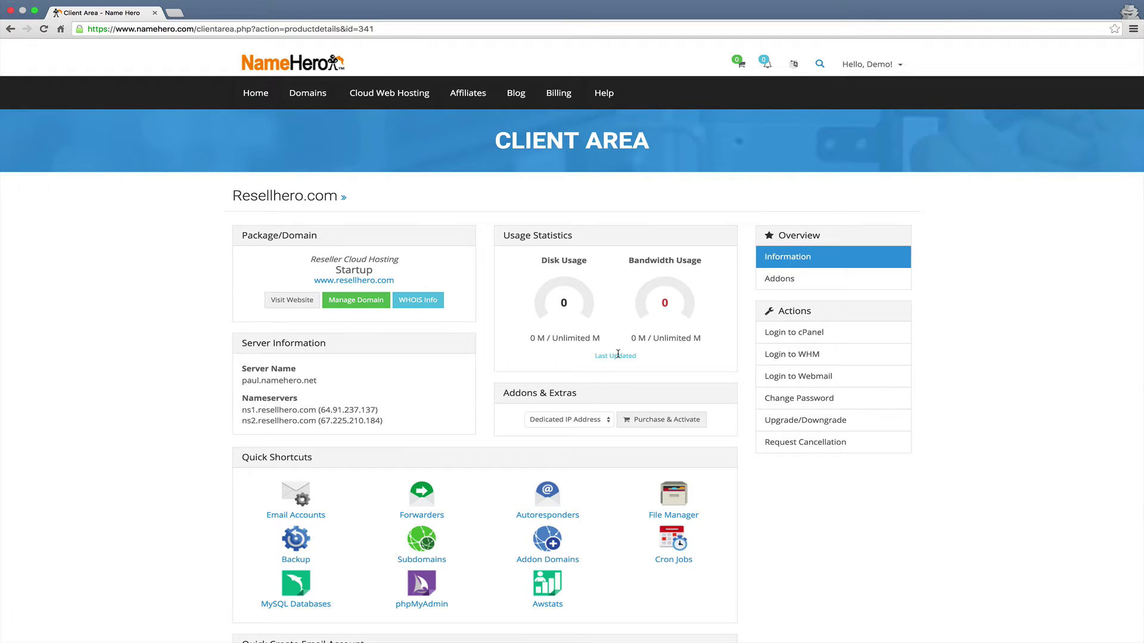
Check the available addons and the assigned nameservers in the resellhero.com hosting details.
left_click(587, 421)
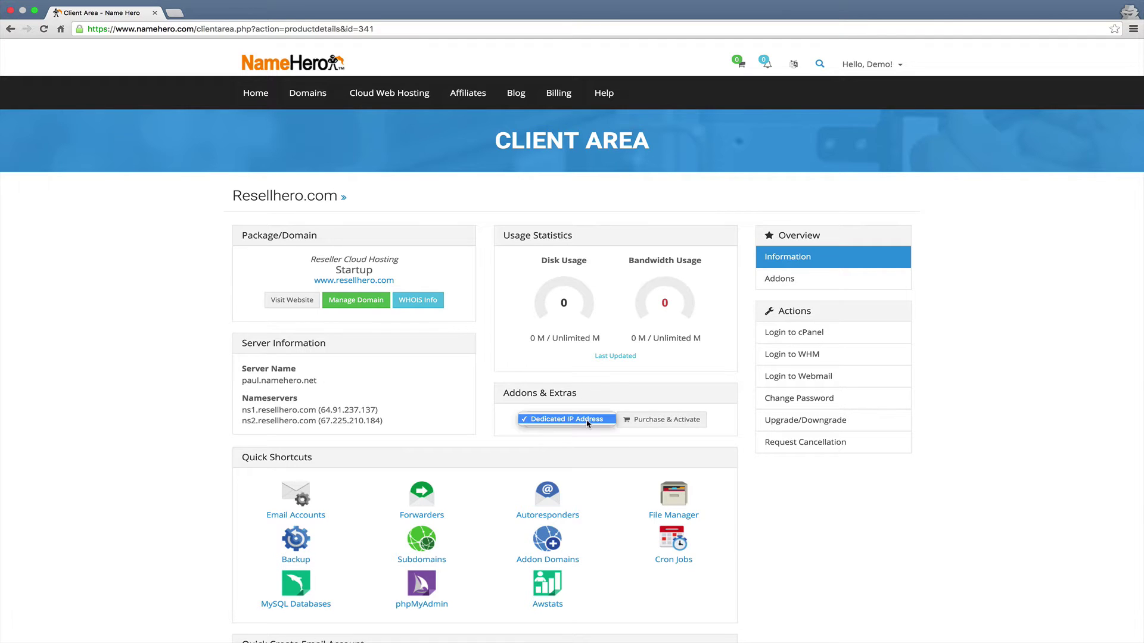
left_click(548, 436)
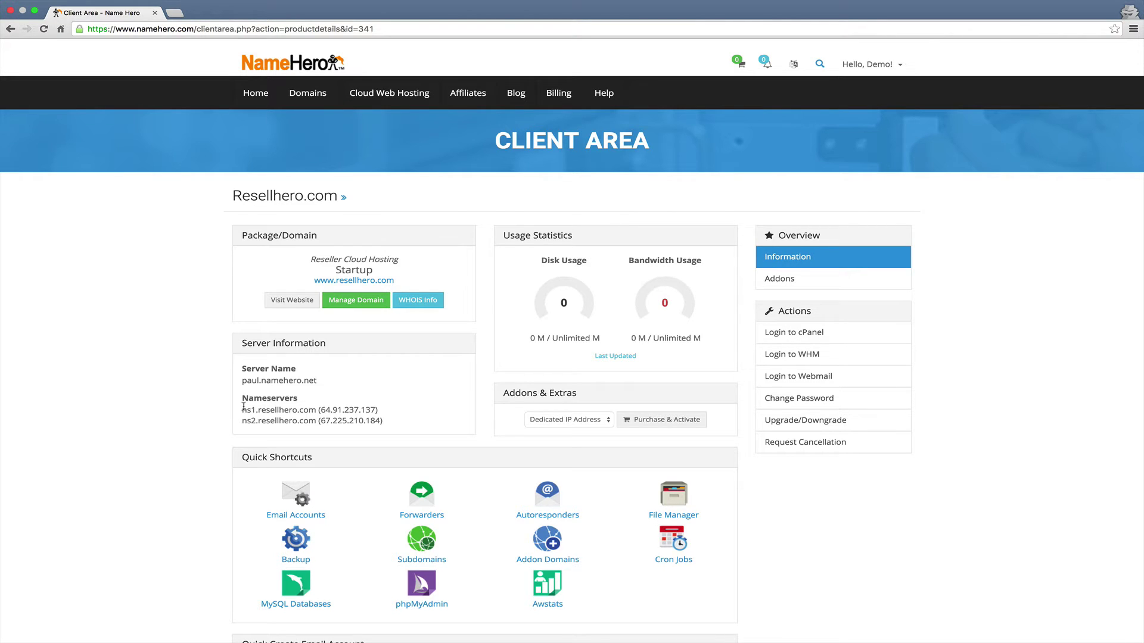
left_click_drag(241, 409, 319, 421)
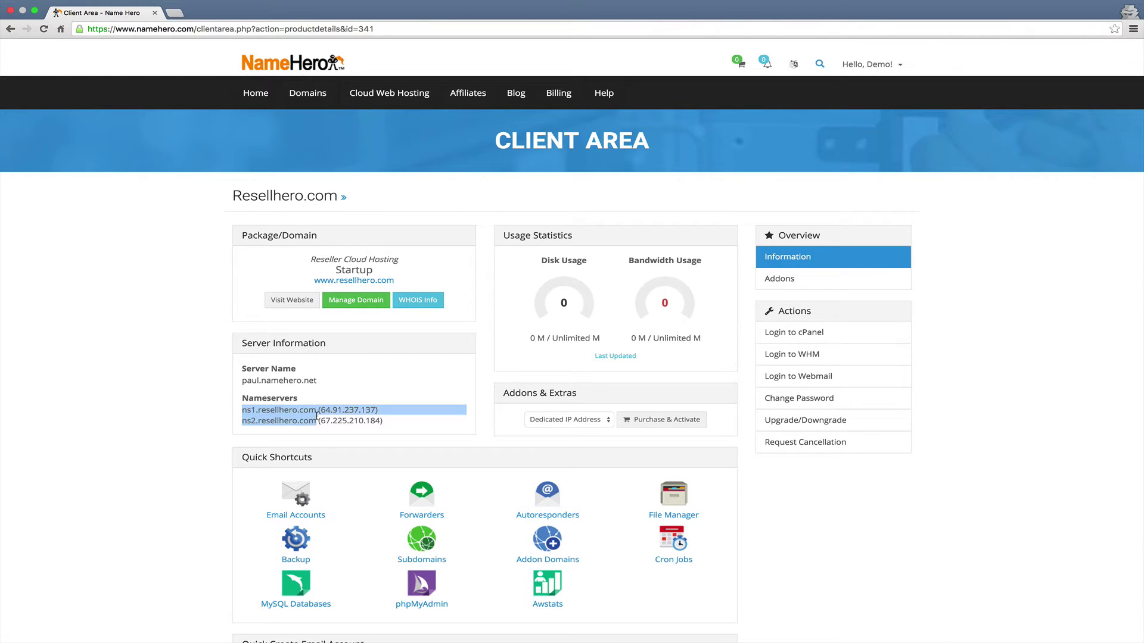
left_click(320, 417)
triple_click(274, 410)
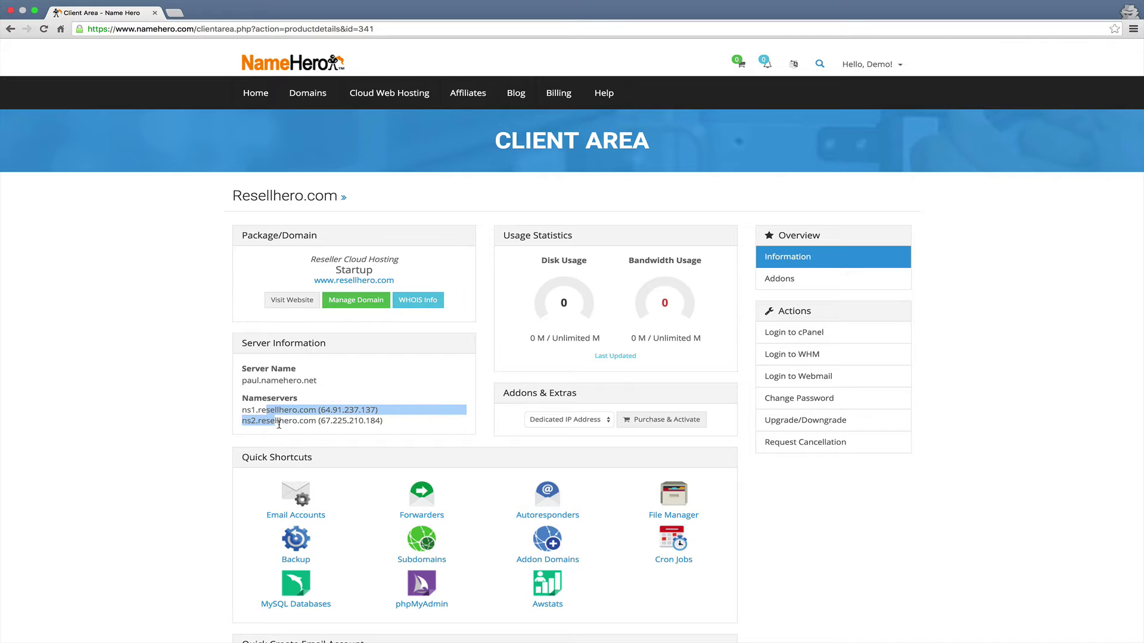
left_click(277, 424)
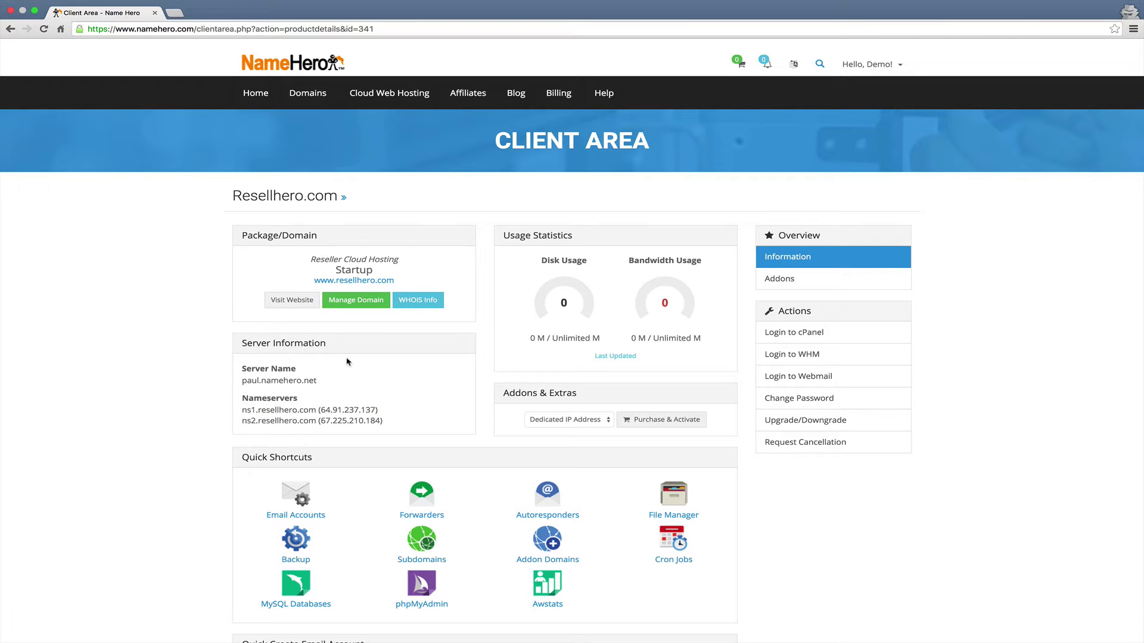
Open the domain list in a new browser tab and go to the private nameserver settings for Resellhero.com.
left_click(307, 92)
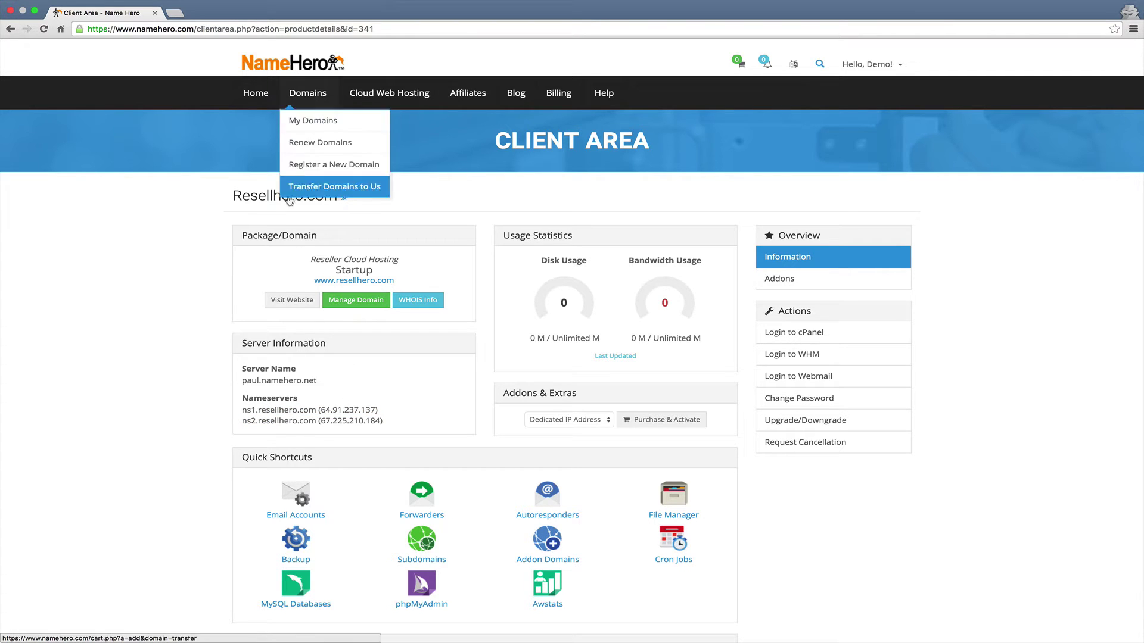
right_click(306, 132)
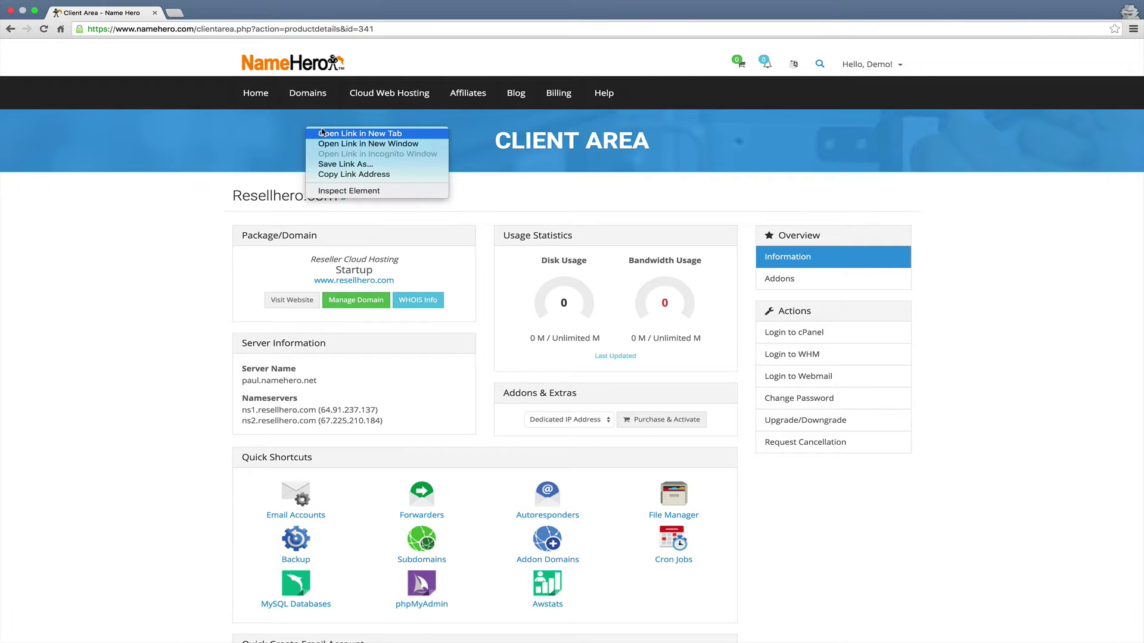
left_click(325, 133)
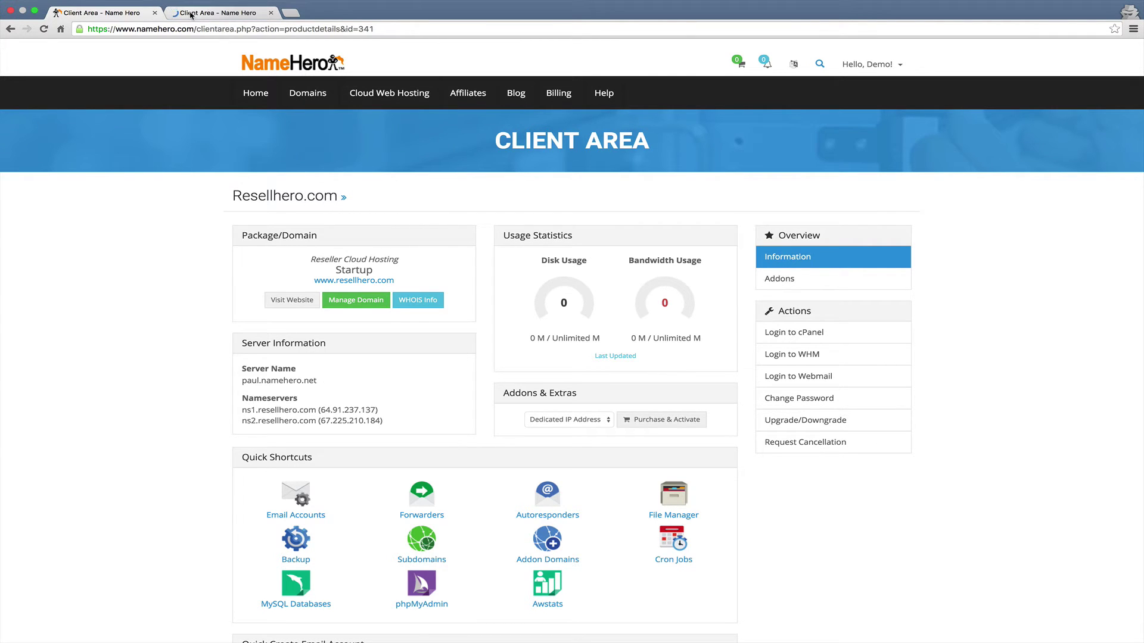
left_click(191, 13)
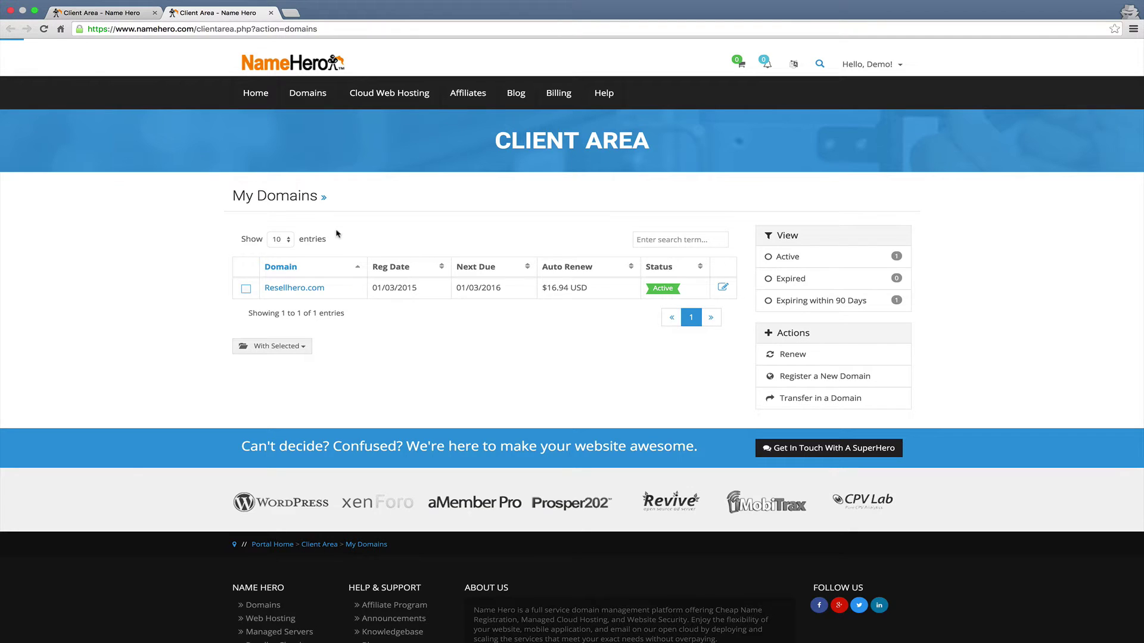
left_click(299, 290)
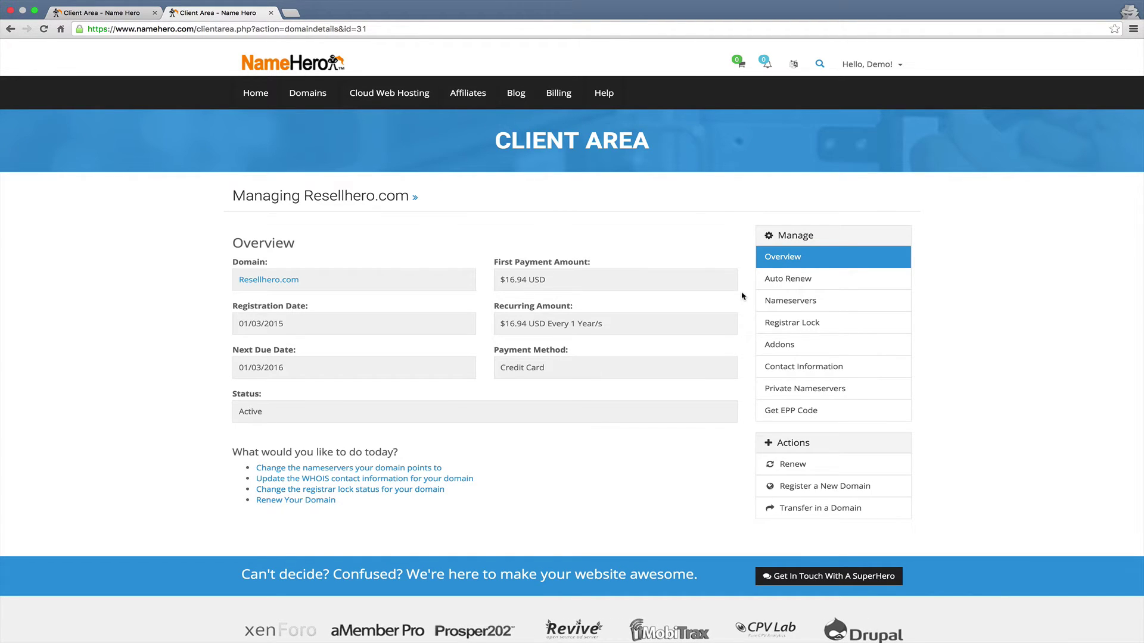
left_click(791, 296)
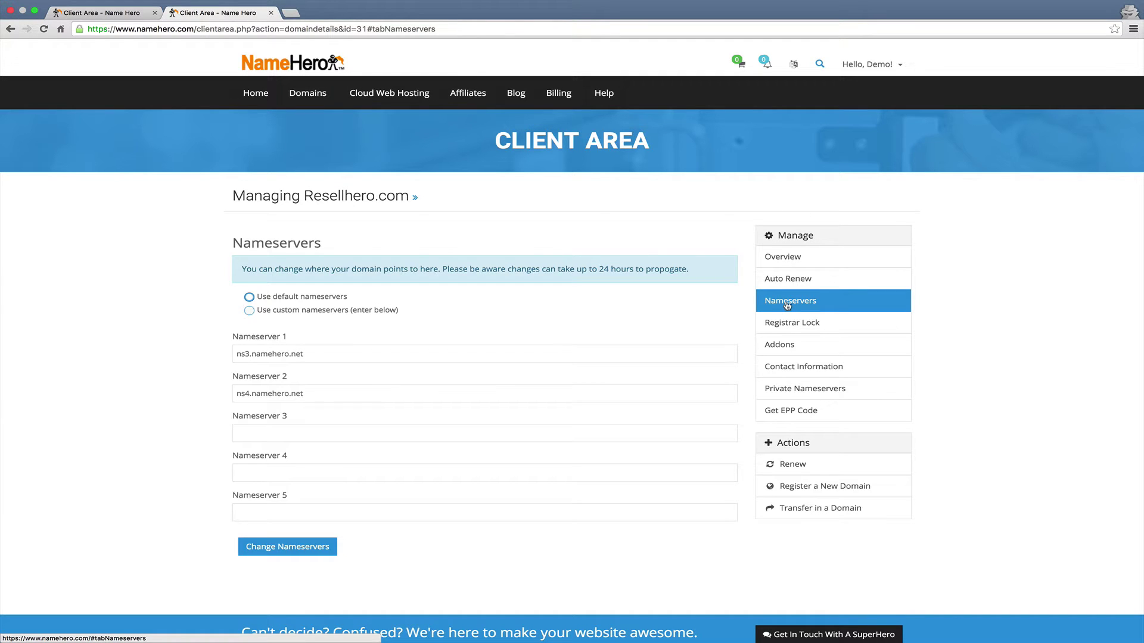
left_click(787, 390)
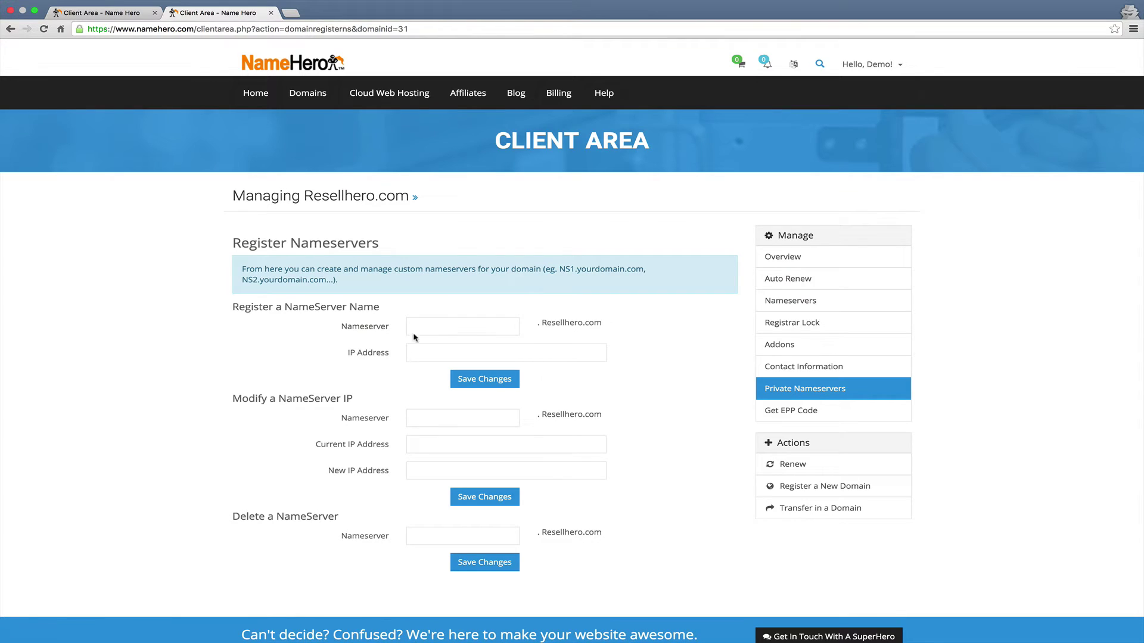
Register the private nameserver ns1 for Resellhero.com with the IP address 64.91.237.137 copied from the hosting details.
left_click(425, 327)
type("ns1")
left_click(72, 7)
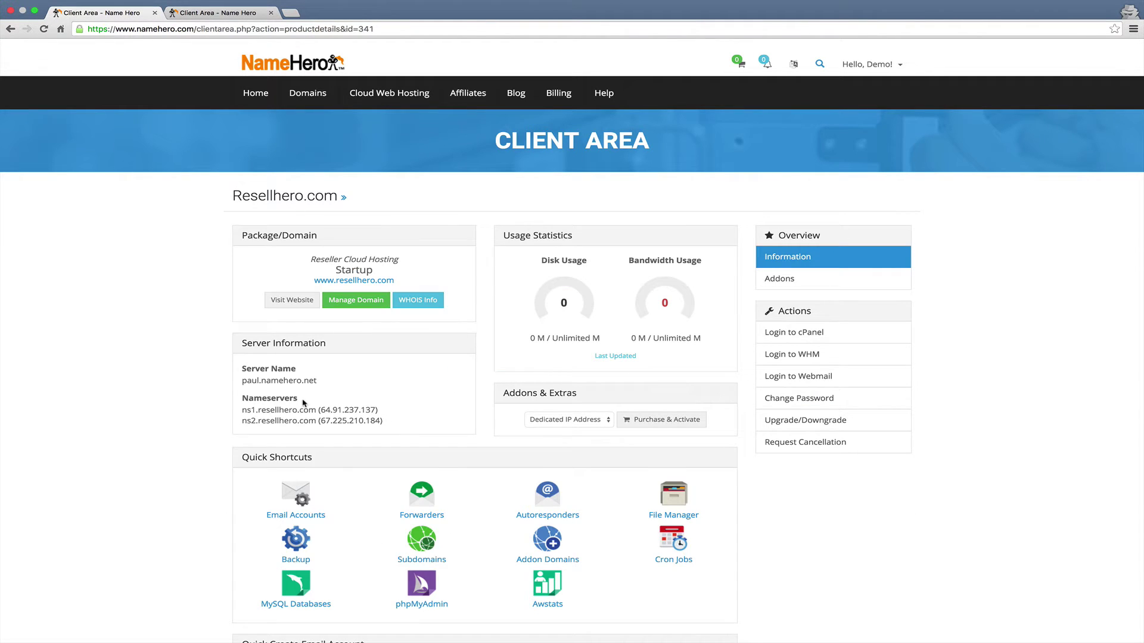
left_click_drag(320, 410, 374, 410)
key("super+c")
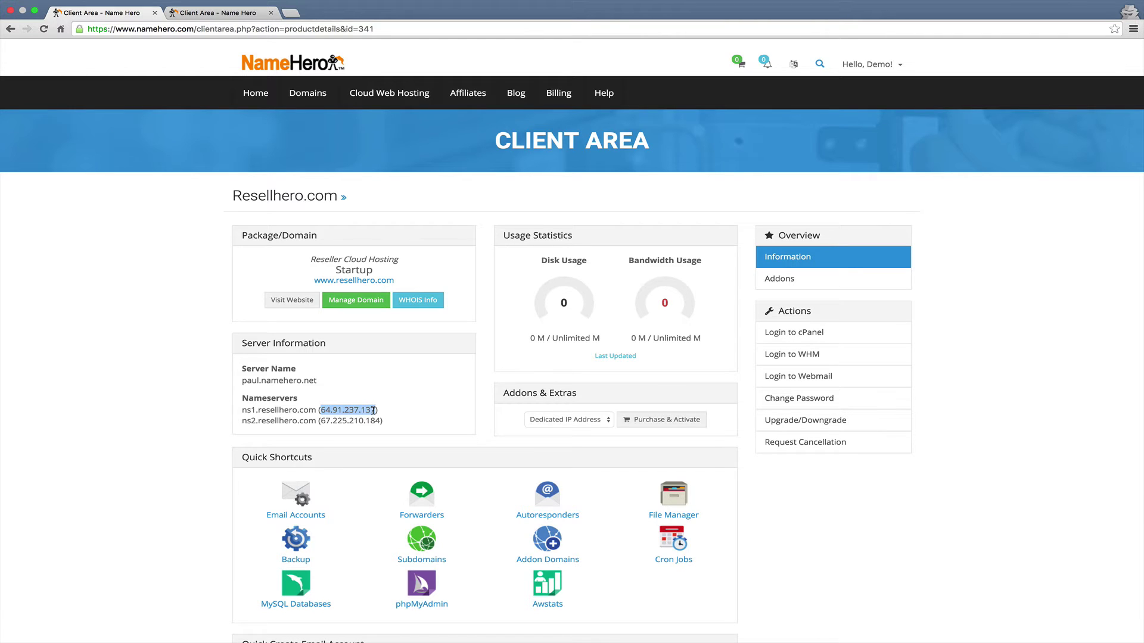
left_click(253, 14)
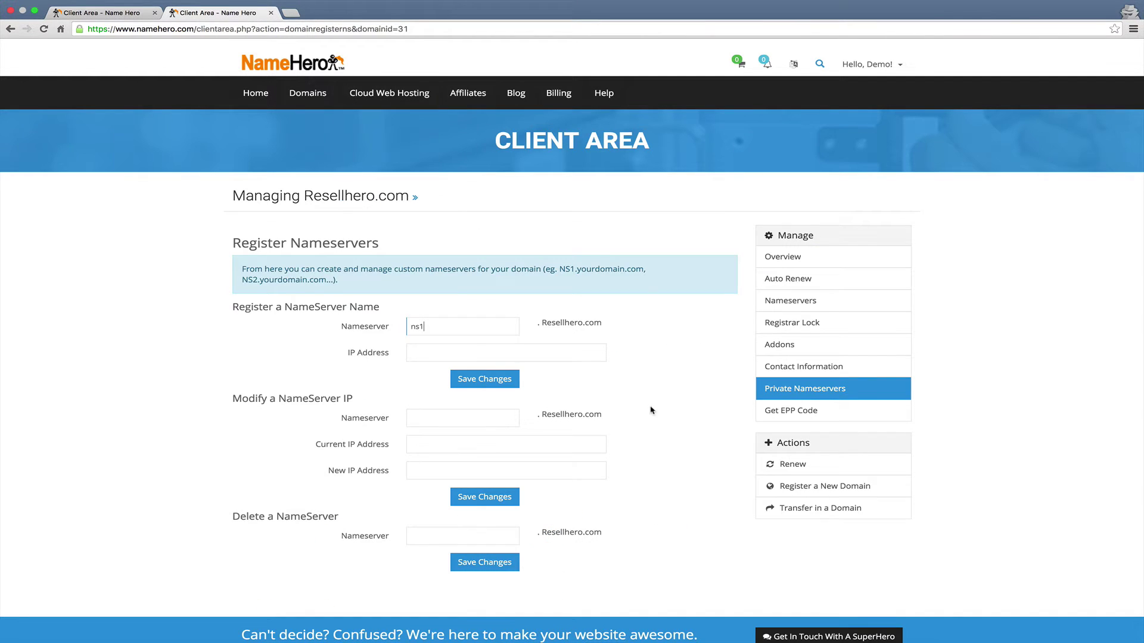
left_click(529, 353)
key("super+v")
left_click(490, 380)
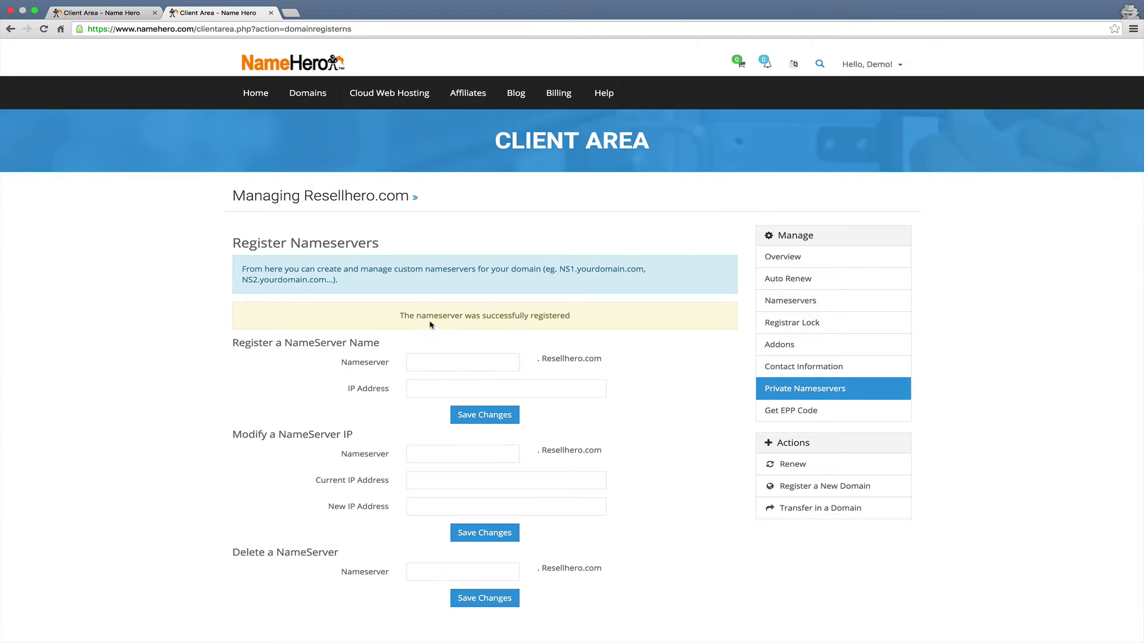
Register the private nameserver ns2 for Resellhero.com with the IP address 67.225.210.184 copied from the hosting details.
left_click(103, 16)
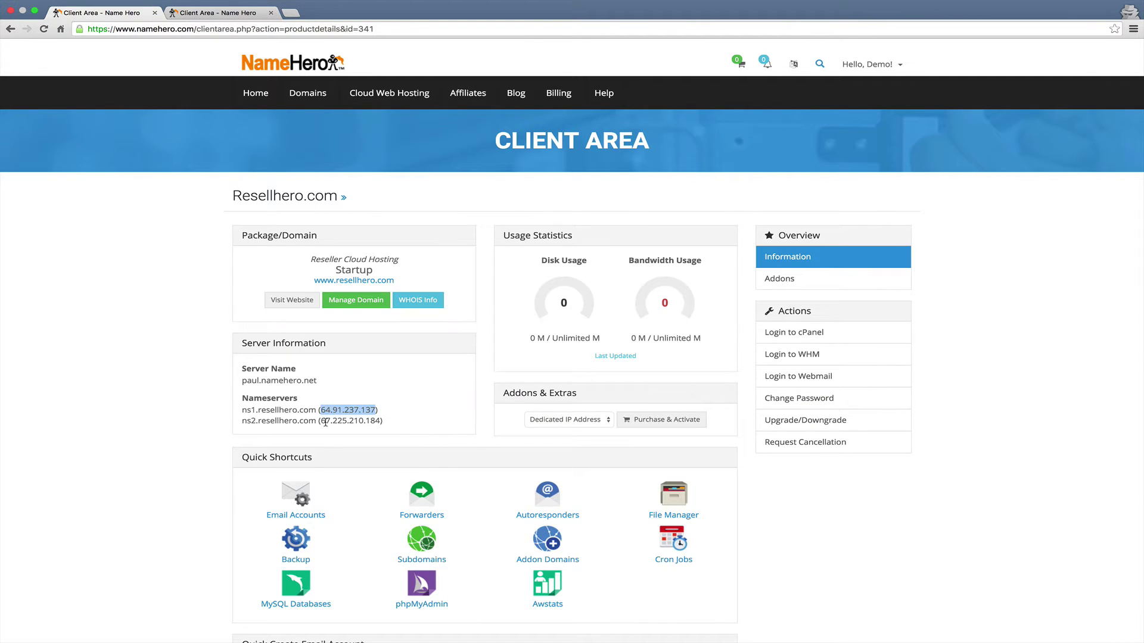
left_click_drag(322, 420, 380, 422)
key("super+c")
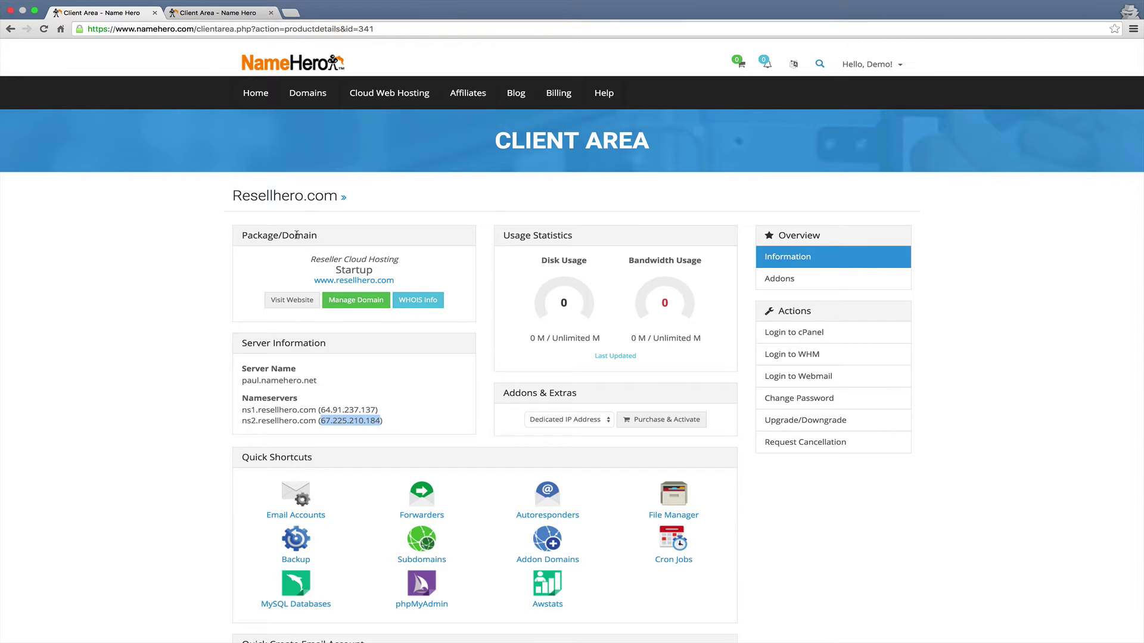
left_click(217, 13)
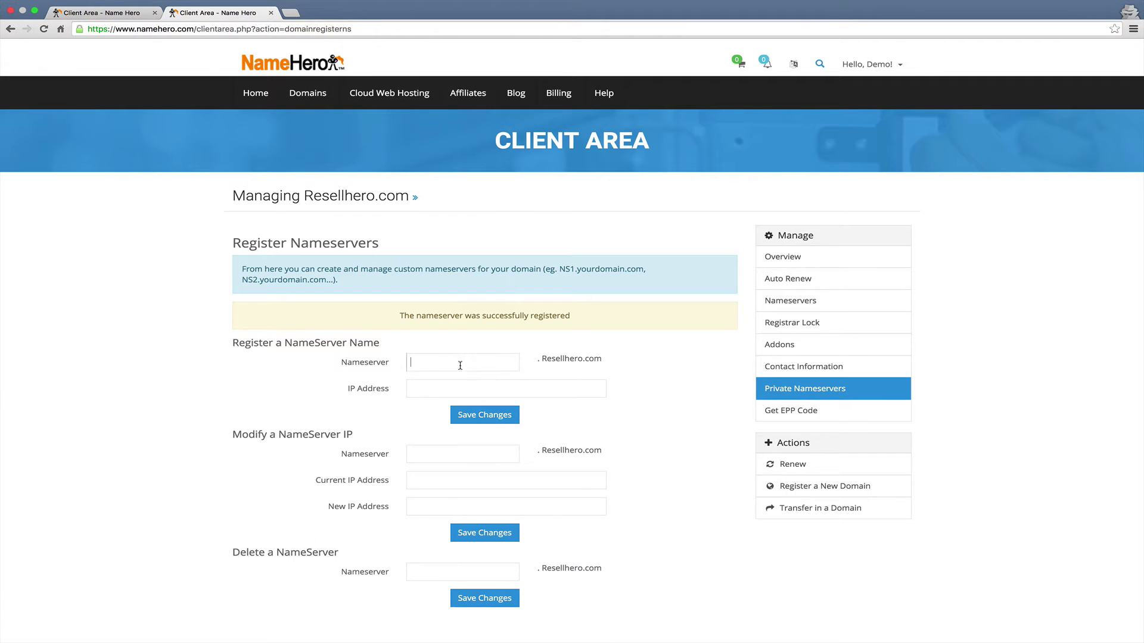
type("ns2")
key("super+v")
left_click_drag(459, 391, 391, 399)
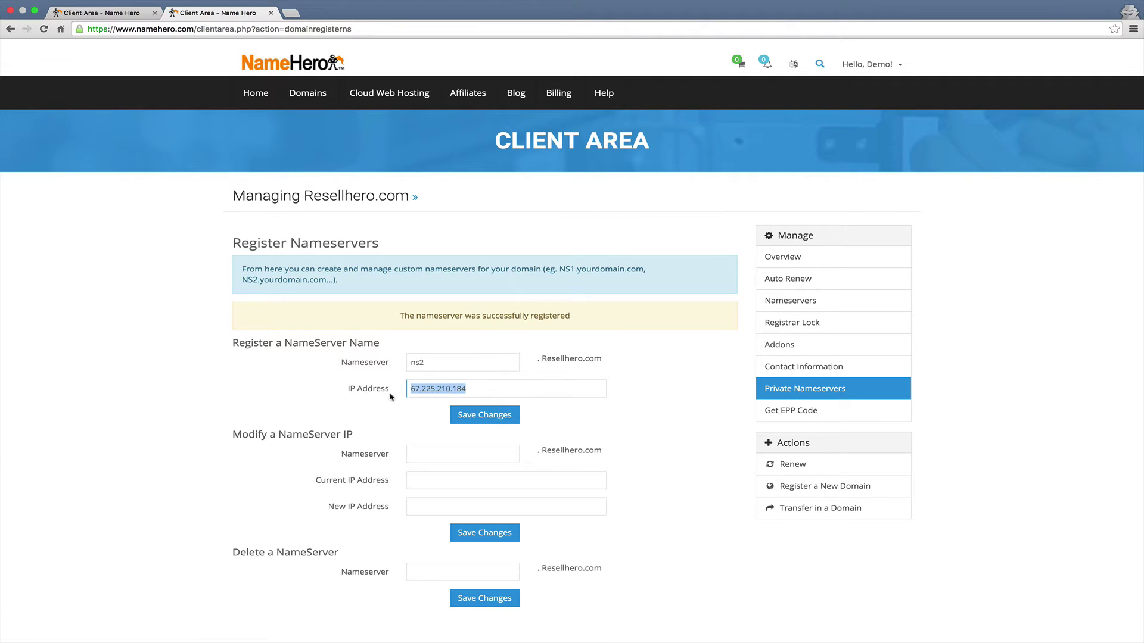
left_click(404, 402)
left_click(513, 416)
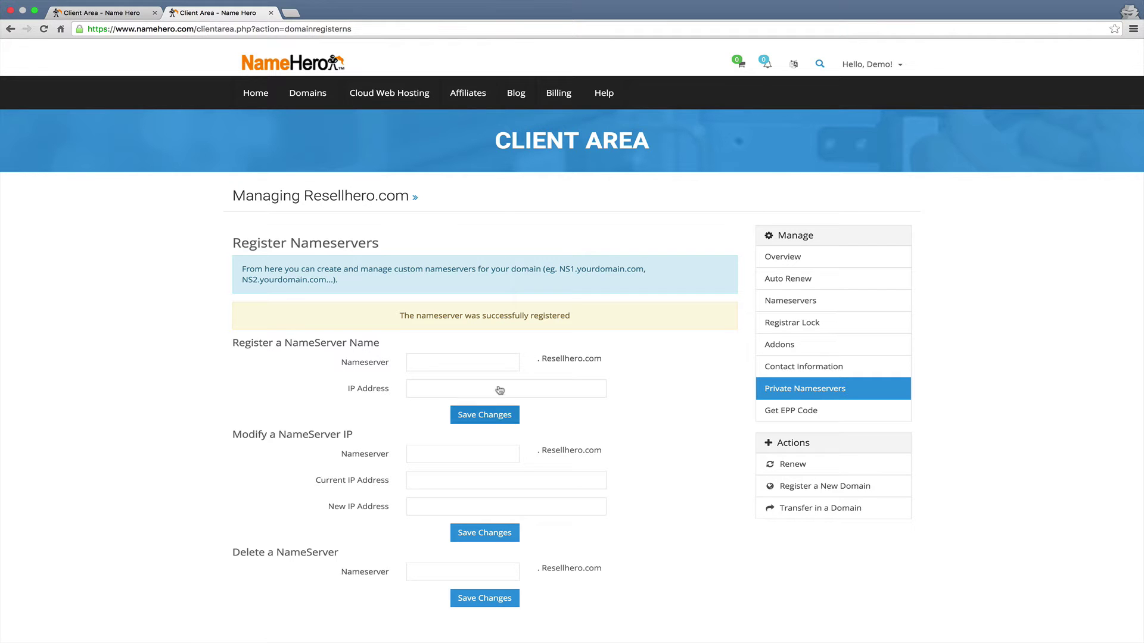
Review the ns1 and ns2 nameserver entries in the server information of the resellhero.com hosting.
left_click(98, 12)
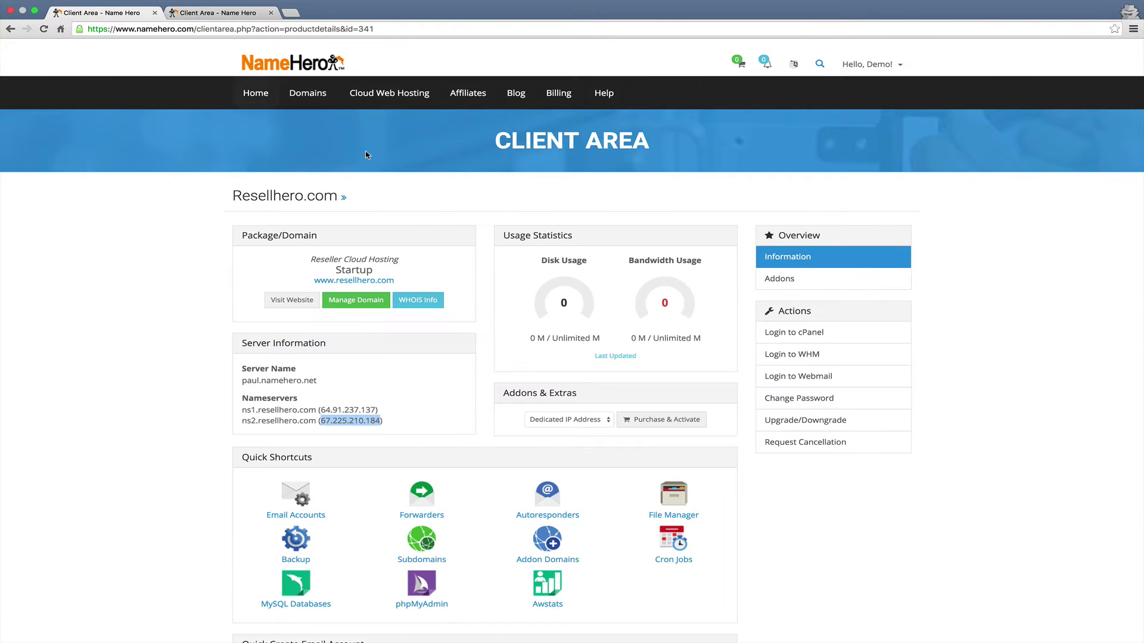
left_click(345, 418)
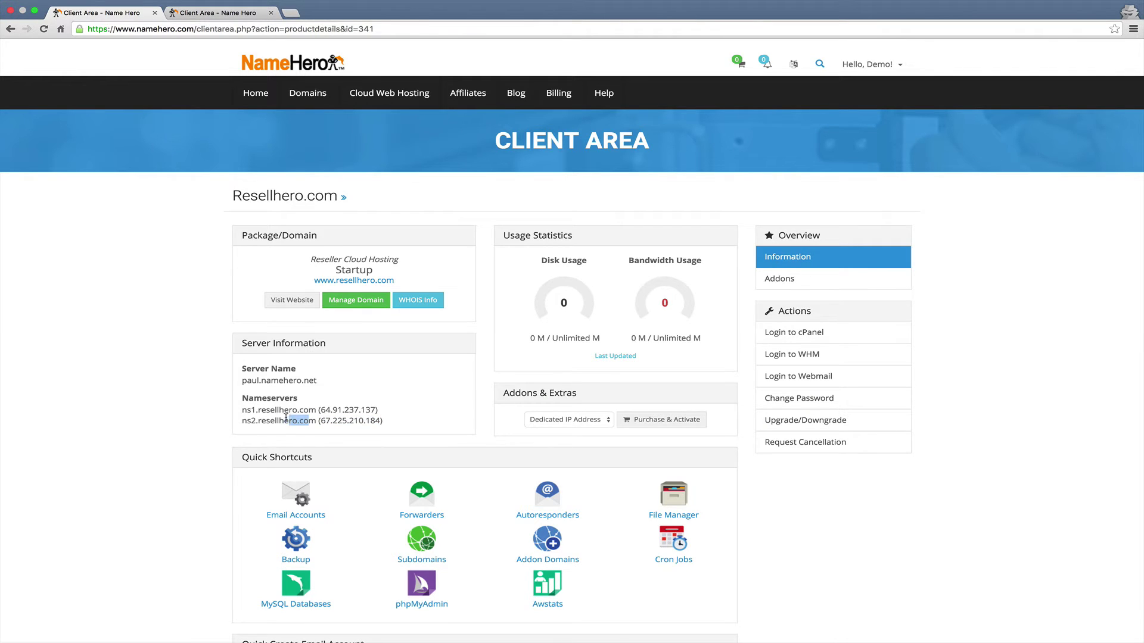
triple_click(286, 418)
left_click(279, 414)
left_click_drag(239, 414, 317, 417)
triple_click(316, 417)
left_click(315, 418)
left_click_drag(316, 418, 243, 418)
left_click(310, 381)
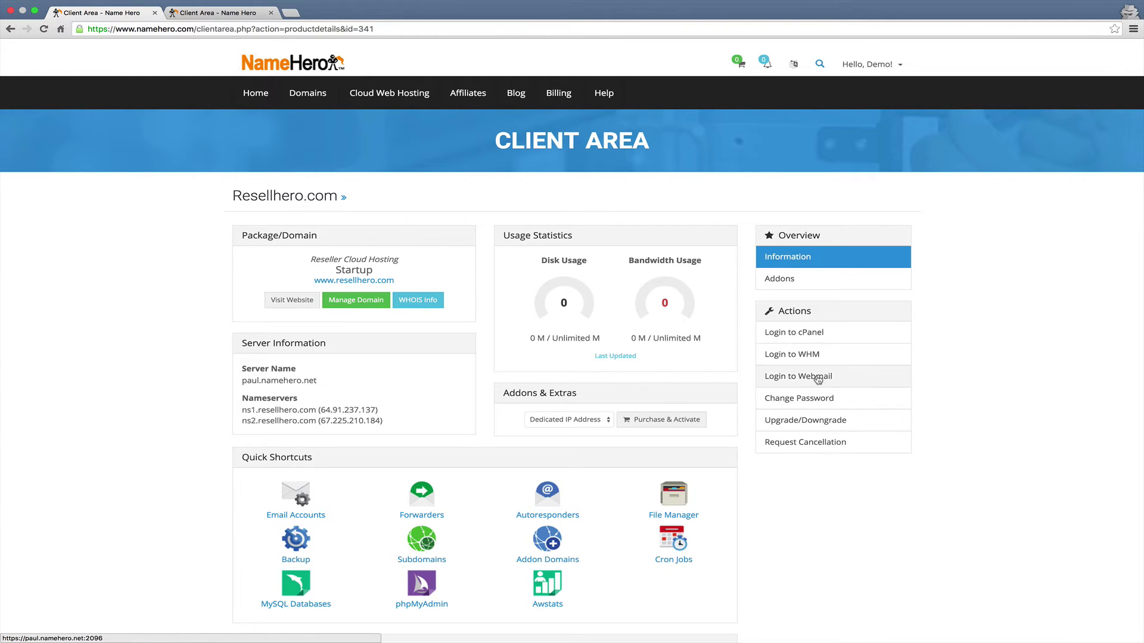
Log in to WHM from the hosting details and open the form for creating a new account.
left_click(804, 360)
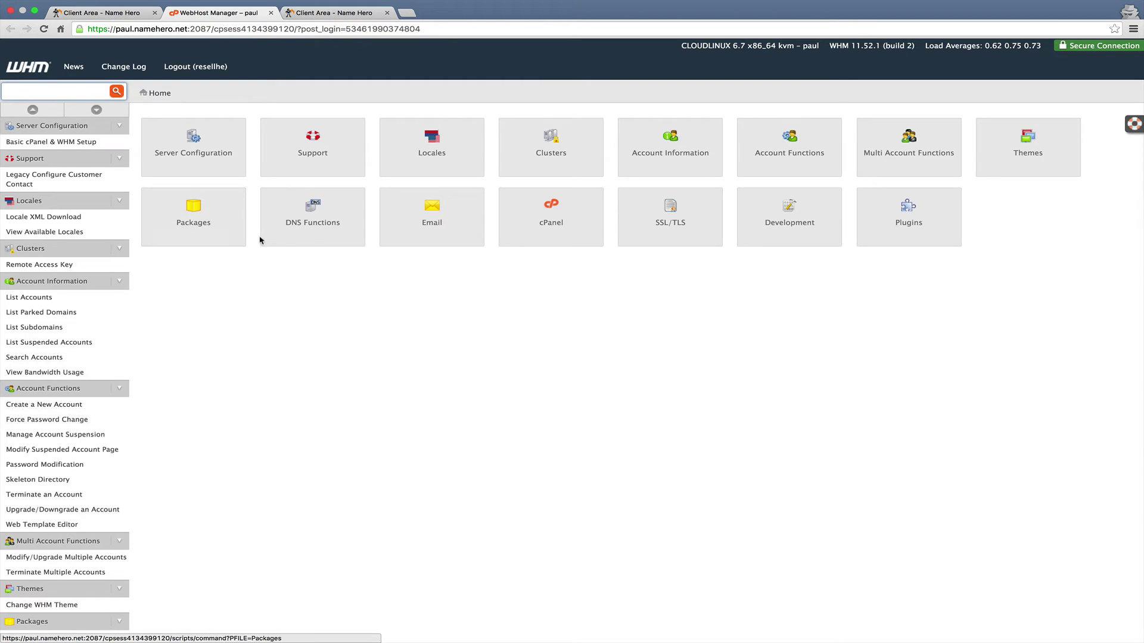
left_click(69, 405)
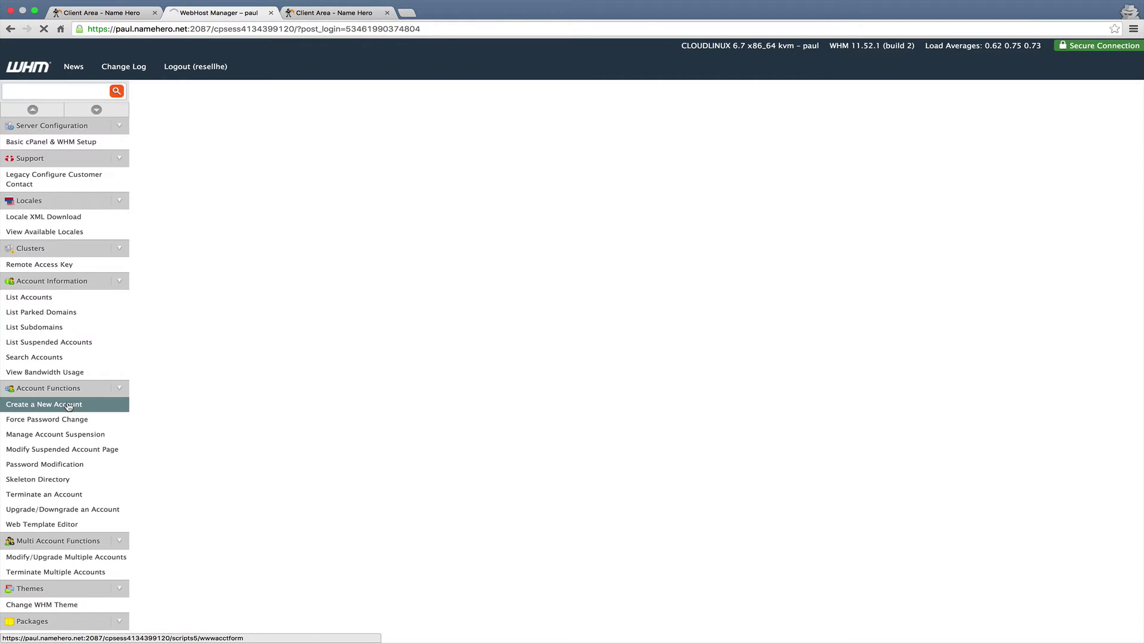
Examine the domain information fields and the package choices in the new account form.
left_click(322, 392)
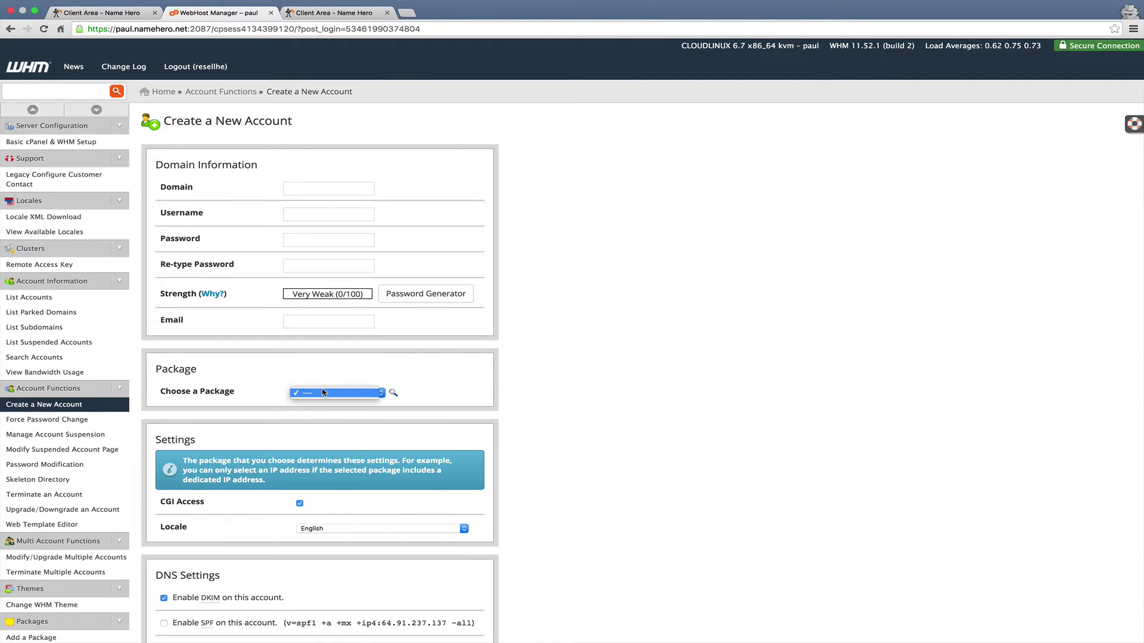
left_click(324, 377)
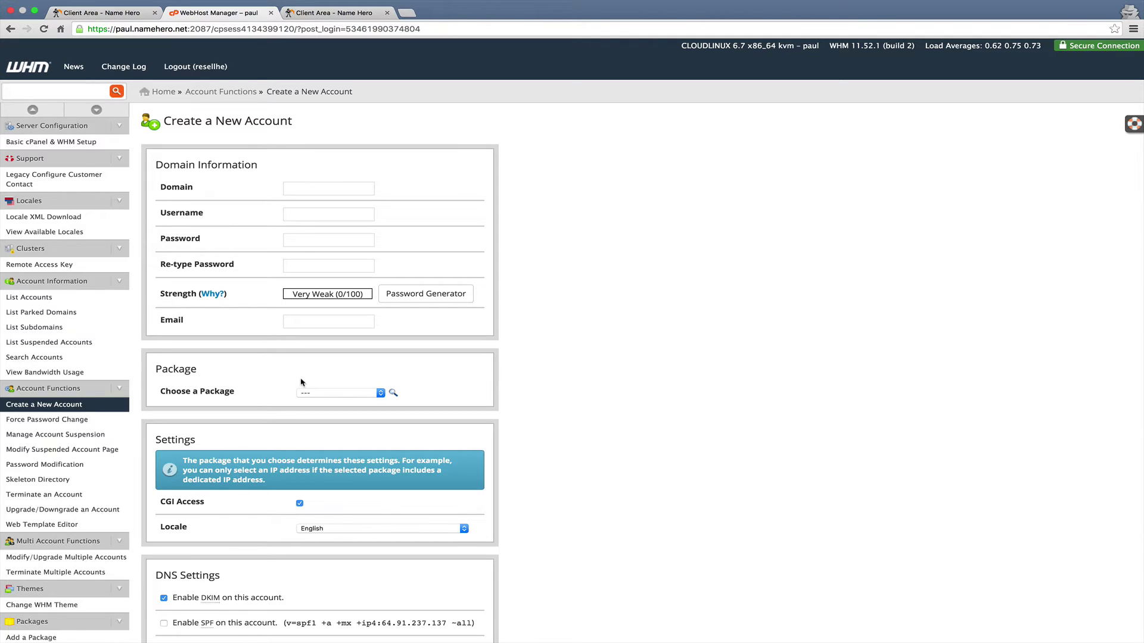
left_click_drag(170, 166, 225, 174)
left_click(225, 173)
left_click(300, 185)
left_click(249, 333)
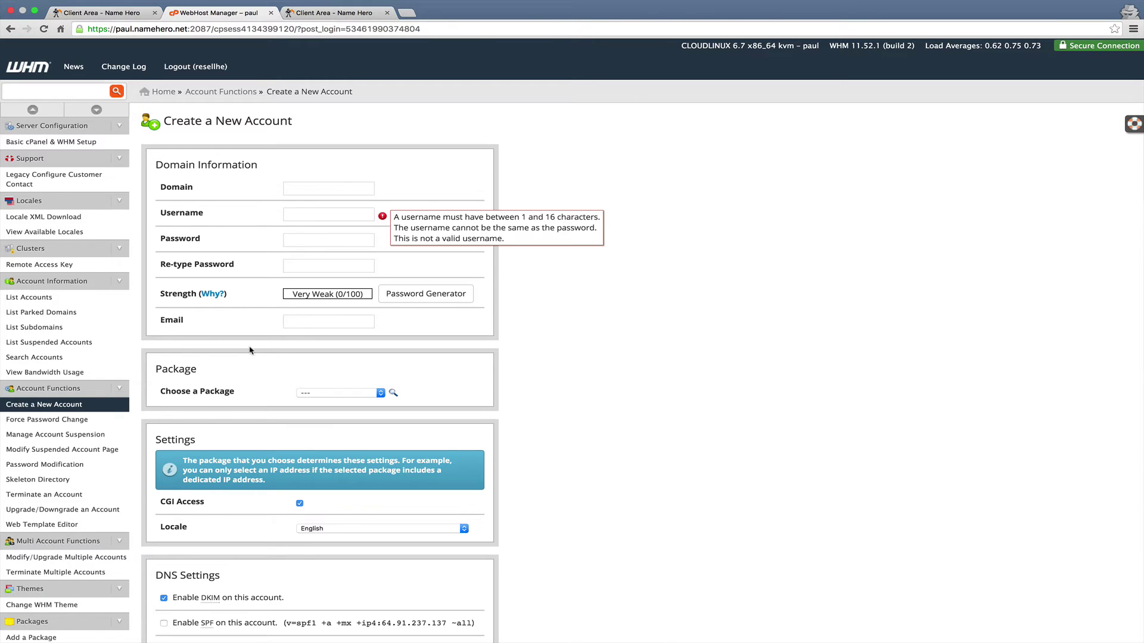
left_click(192, 394)
left_click(376, 394)
left_click(365, 393)
Start a new hosting package named Basic and set its disk quota to 10000 MB.
scroll(60, 488, "down", 3)
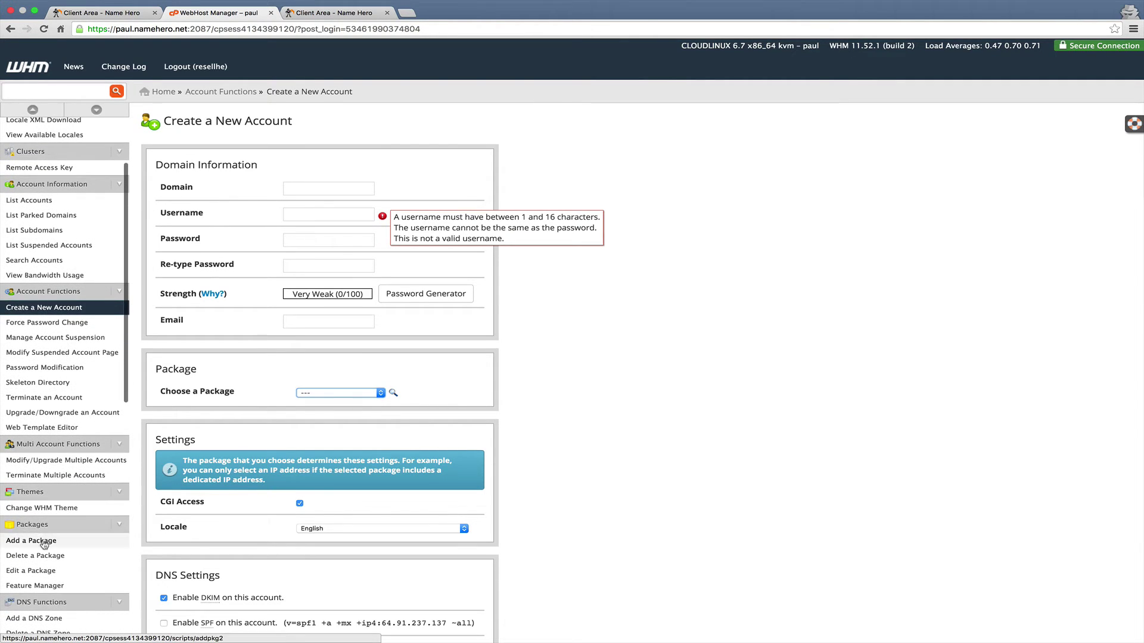
left_click(43, 542)
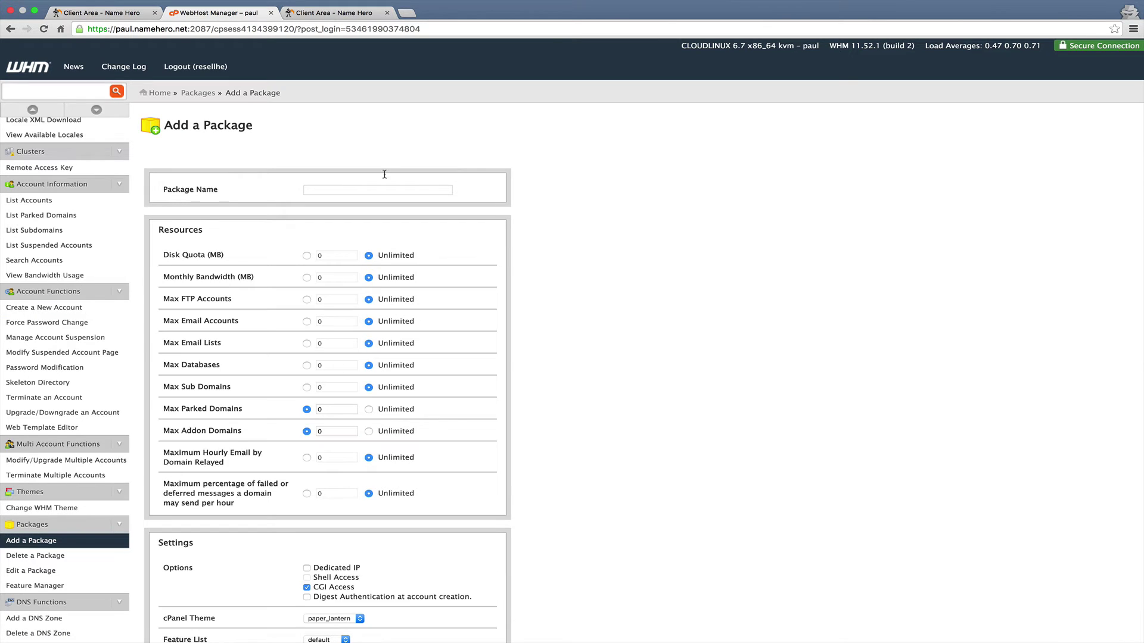
left_click(348, 190)
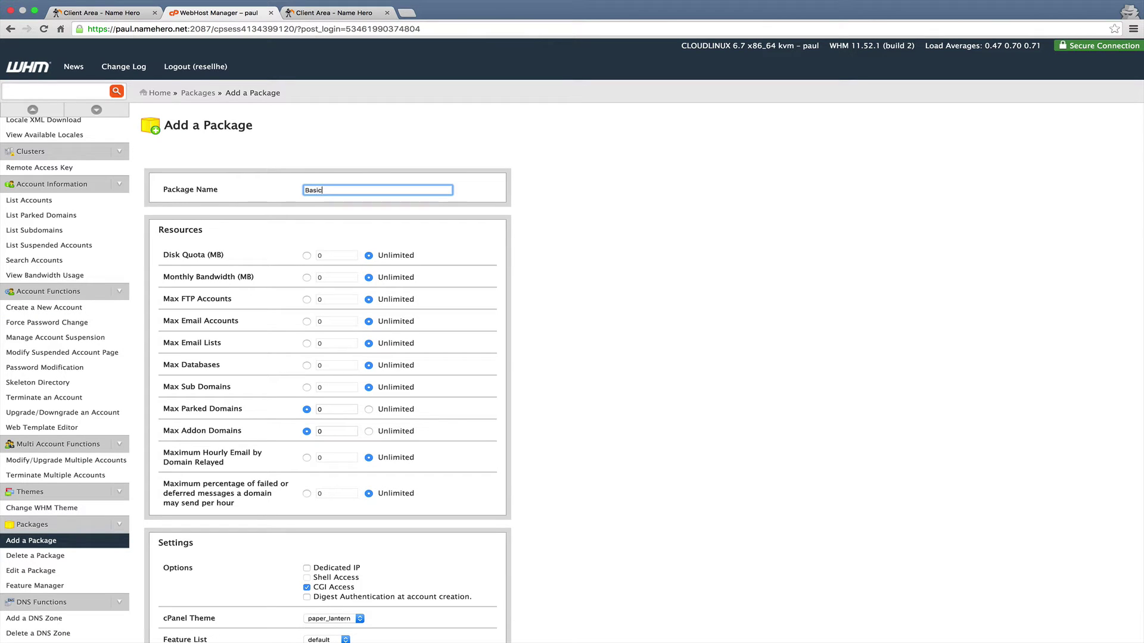
left_click(454, 232)
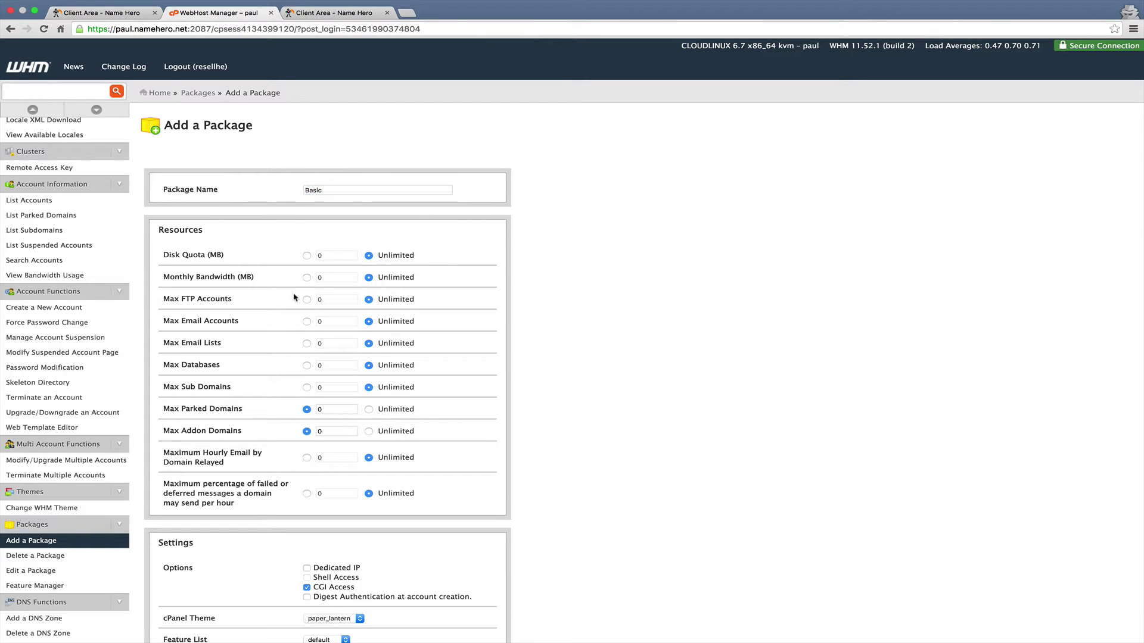
left_click(306, 256)
left_click(330, 251)
Examine the package's monthly bandwidth, the parked and addon domain limits, and the shell and CGI access options.
left_click(259, 277)
left_click_drag(259, 277, 187, 277)
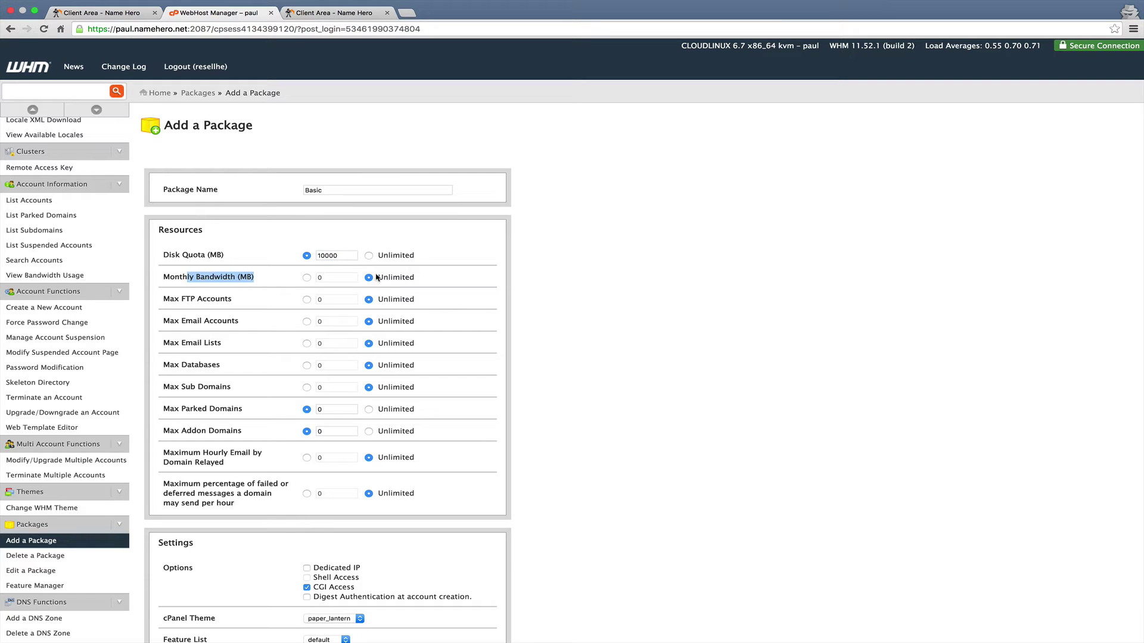
scroll(352, 378, "down", 2)
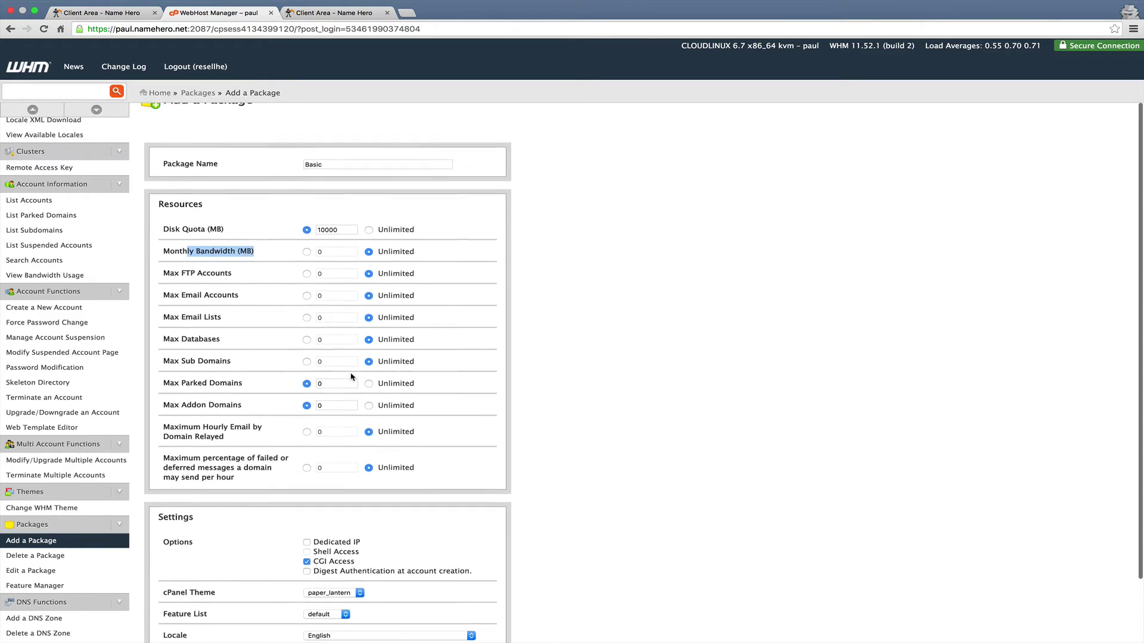
scroll(410, 304, "down", 2)
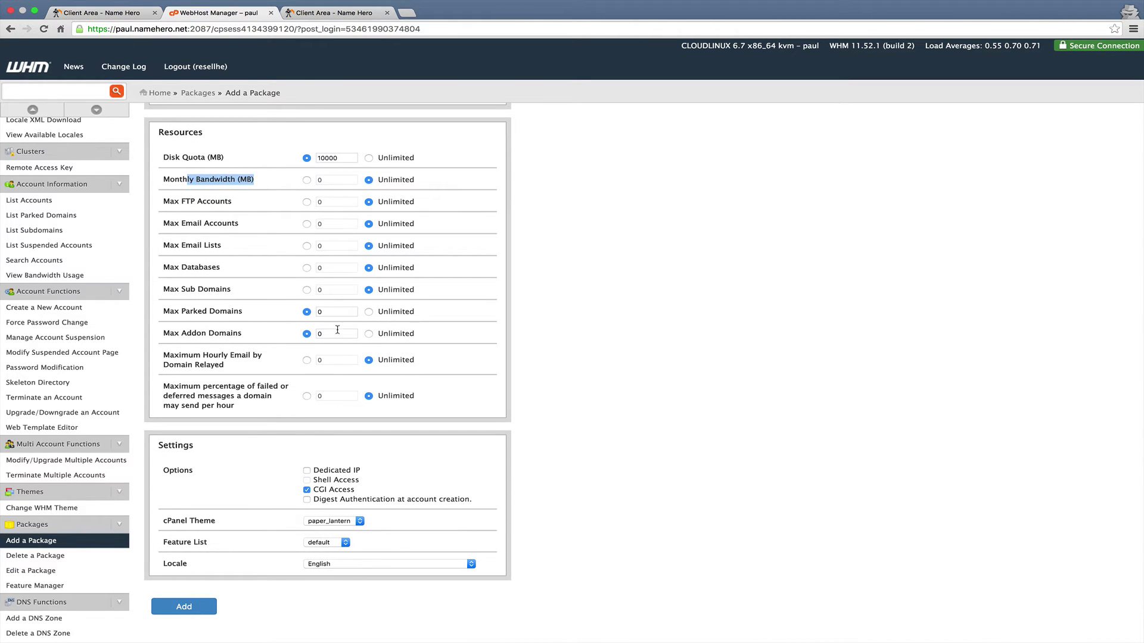
left_click(324, 333)
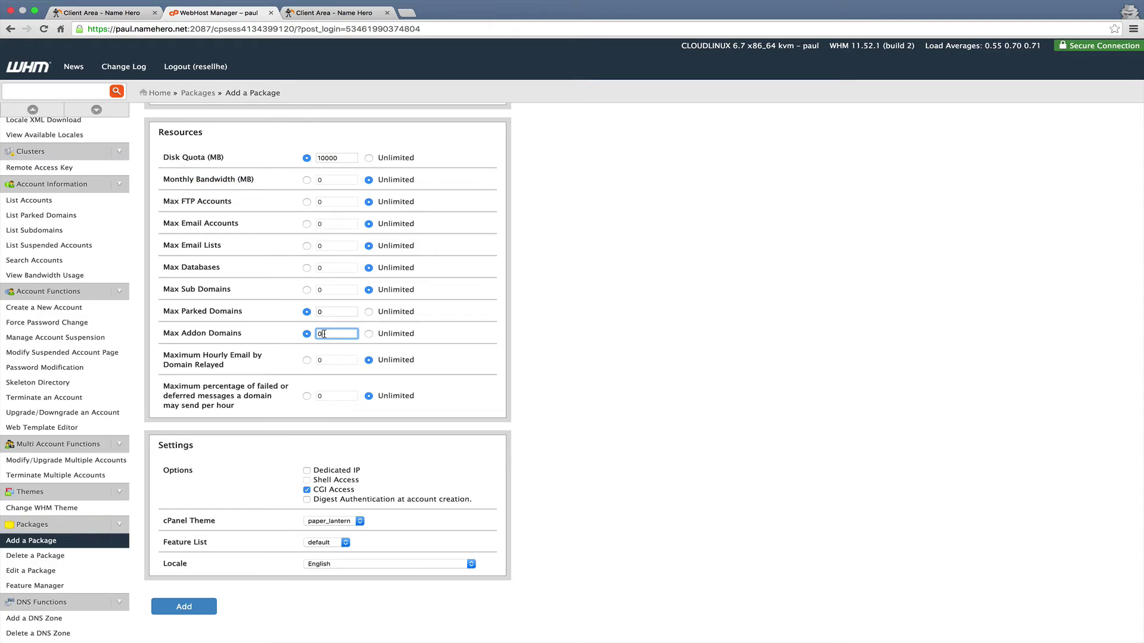
left_click_drag(325, 334, 301, 333)
scroll(332, 347, "up", 1)
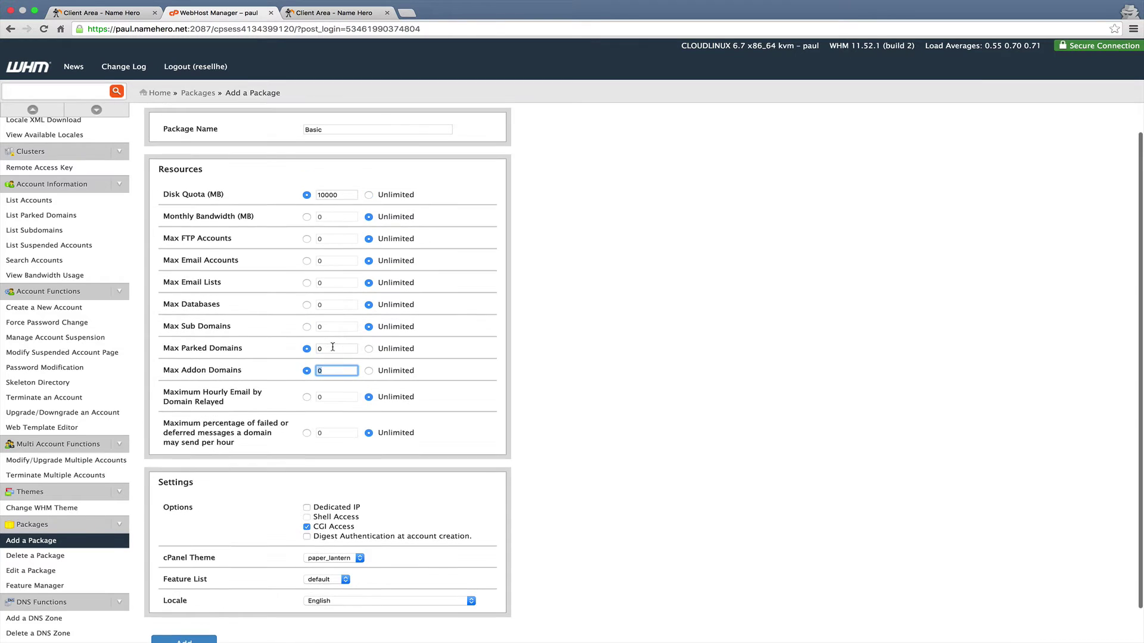
scroll(332, 347, "down", 1)
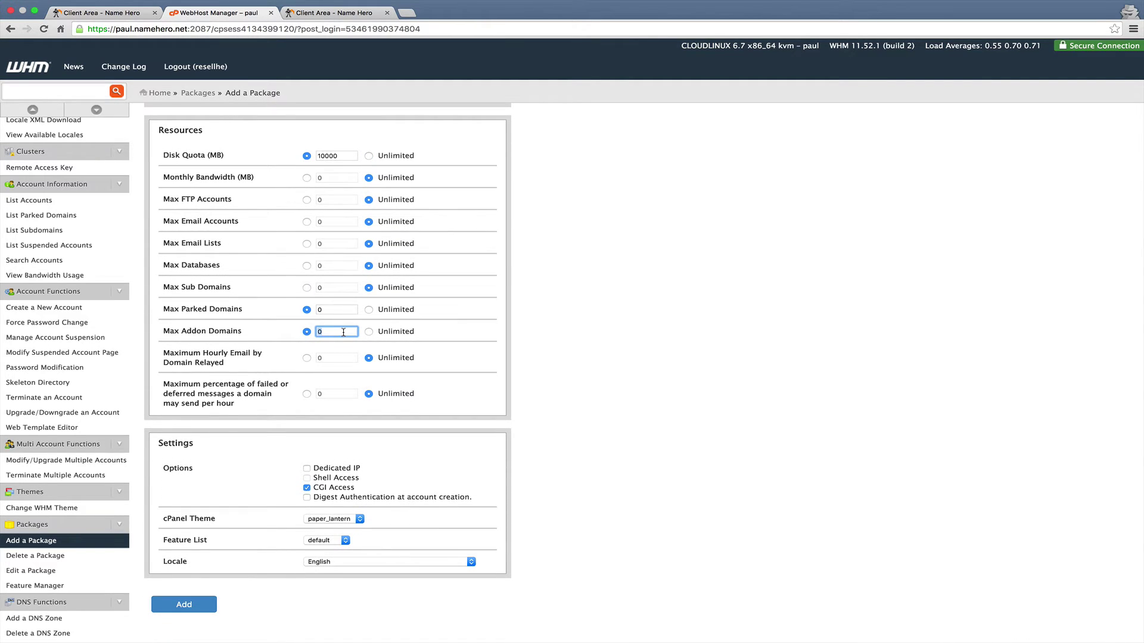
left_click(309, 444)
left_click_drag(322, 478, 351, 480)
right_click(351, 481)
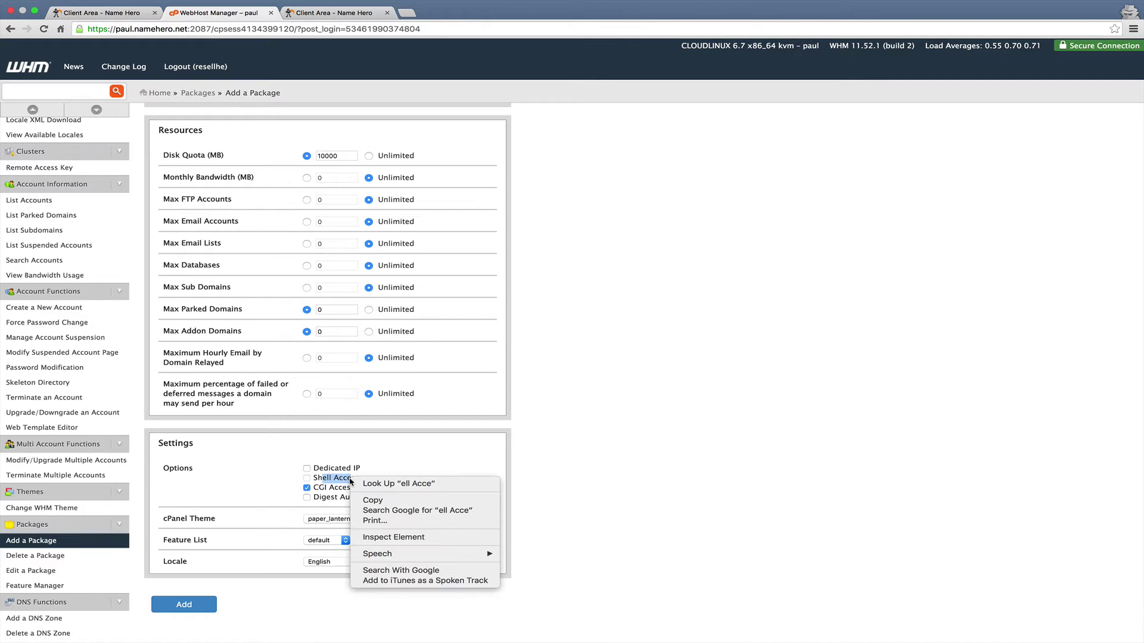
left_click(343, 482)
left_click(340, 481)
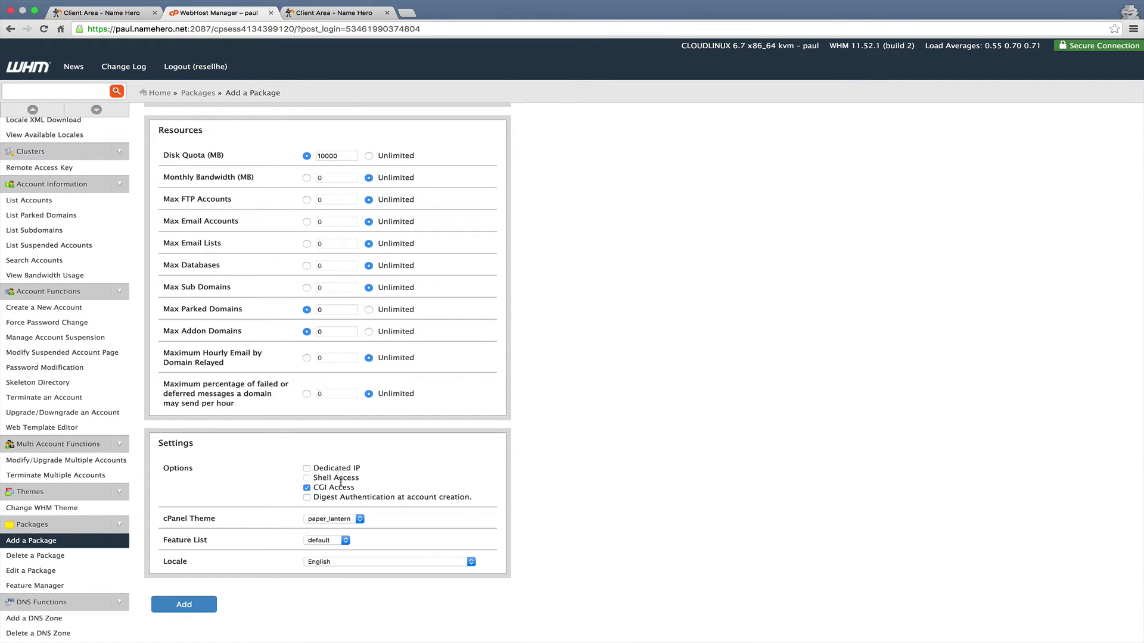
left_click(306, 488)
Keep the paper_lantern cPanel theme and the default feature list, and add the package.
left_click(321, 519)
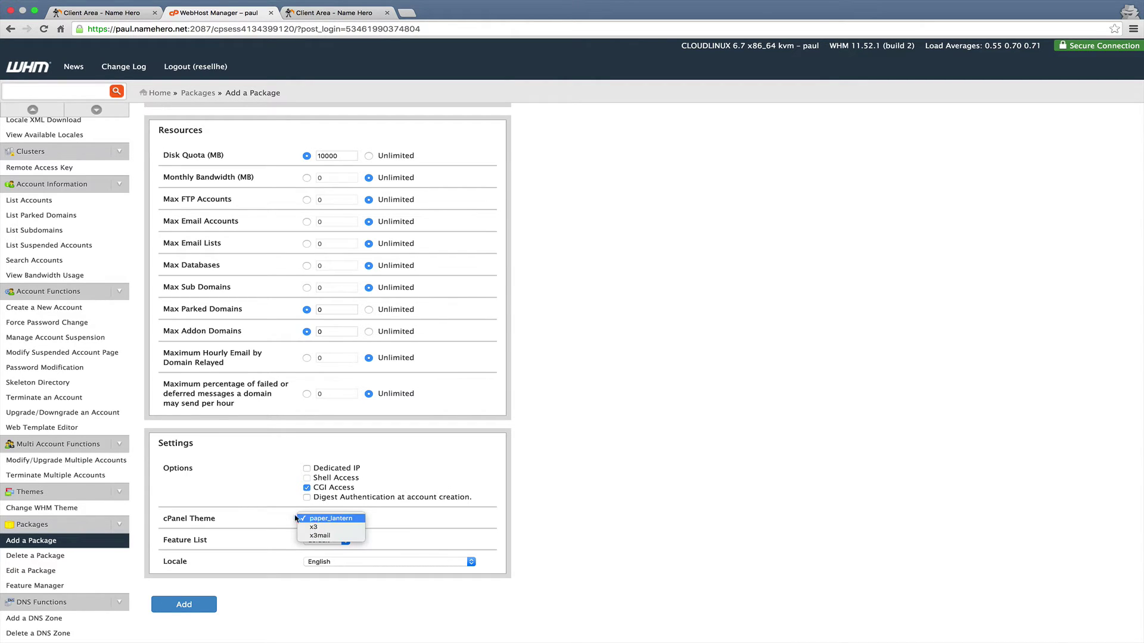
left_click(322, 519)
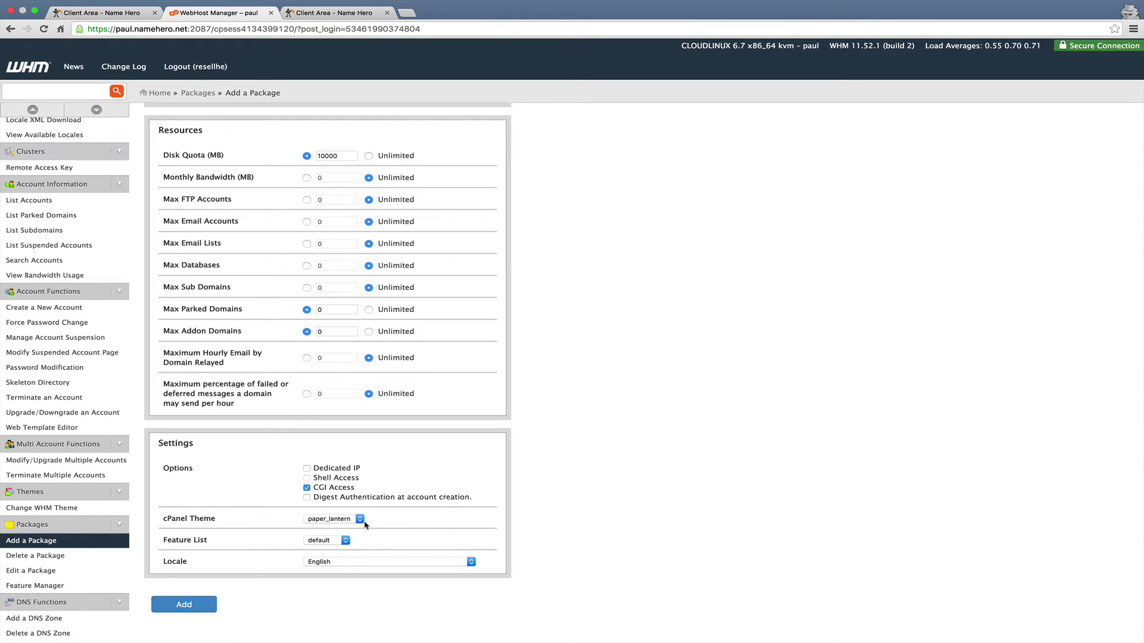
left_click(333, 542)
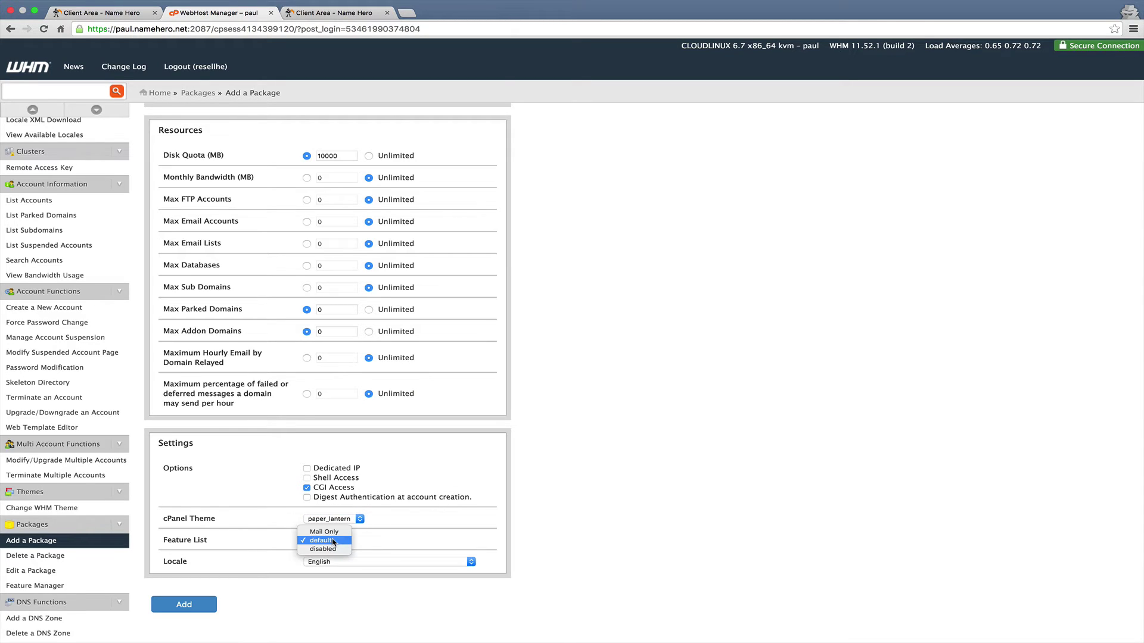
left_click(332, 542)
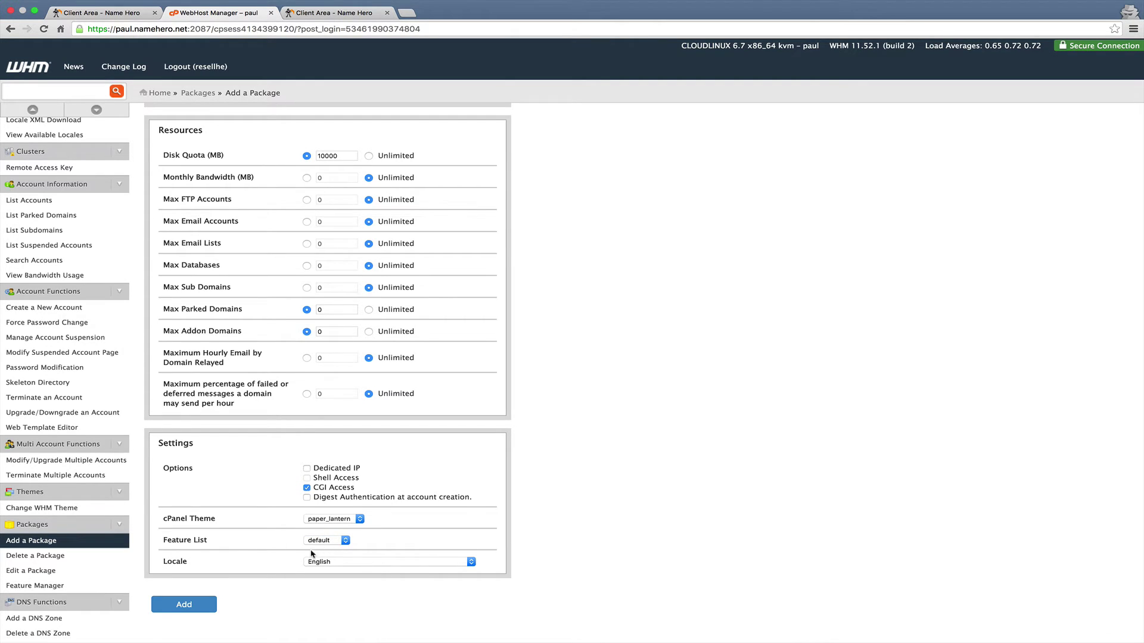
left_click(212, 610)
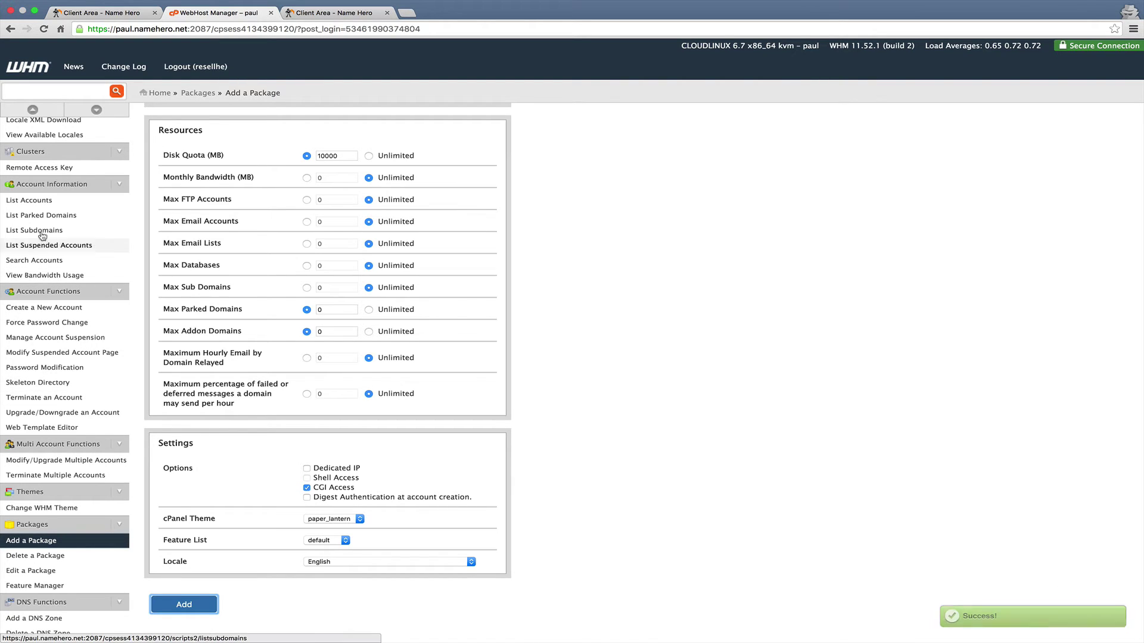
Open the cPanel of resellhero.com from the account list, look through its feature sections, and return to WHM.
left_click(31, 205)
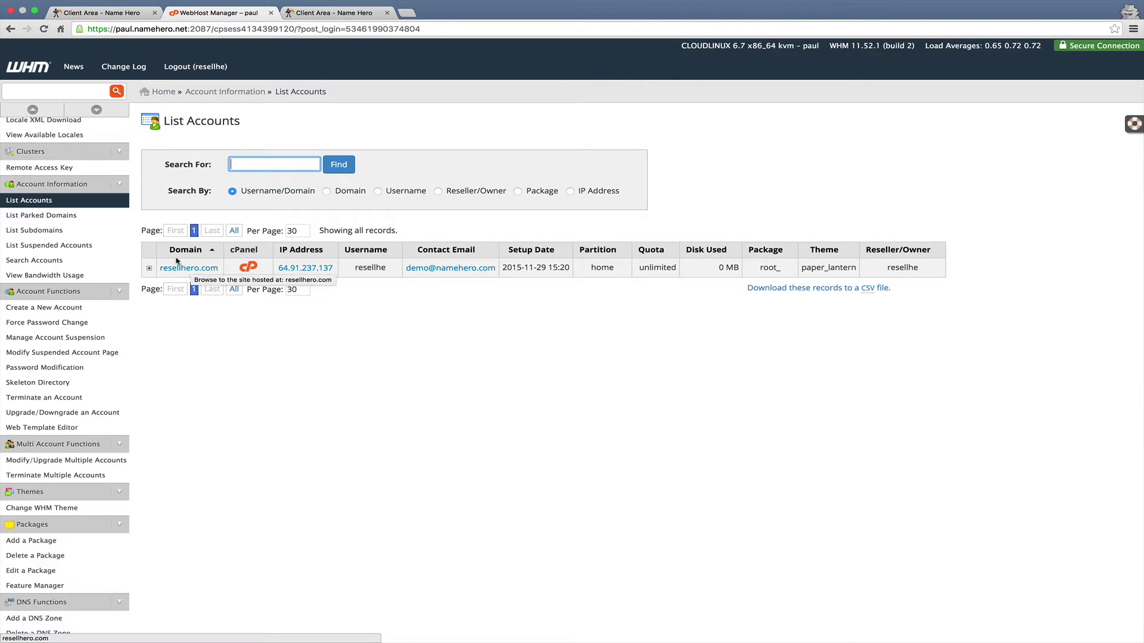
left_click(248, 269)
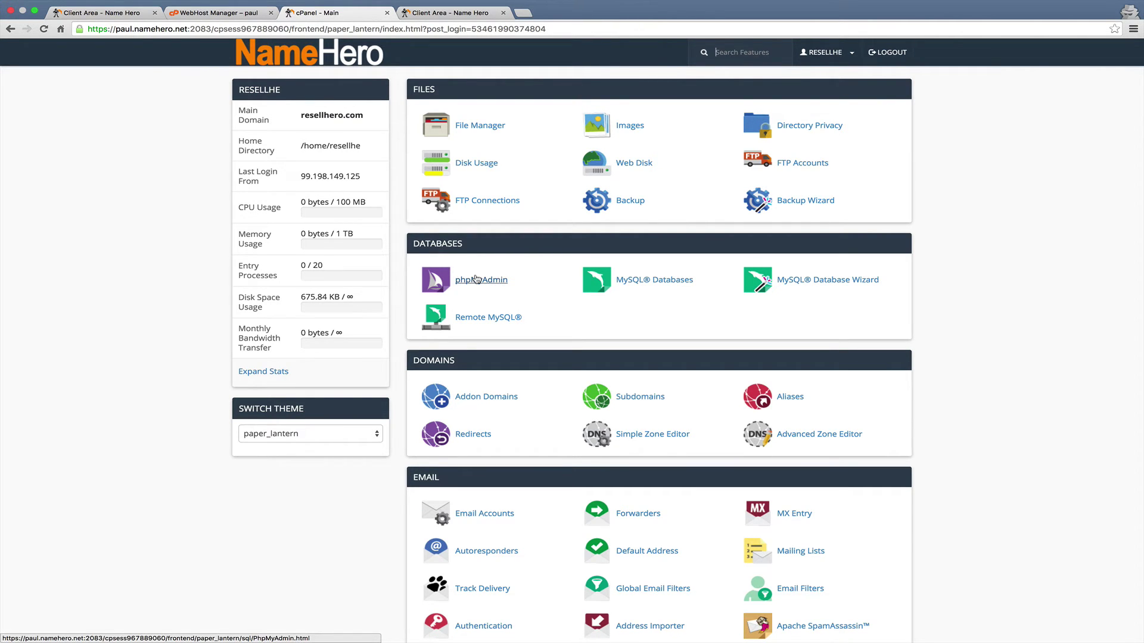
scroll(477, 278, "down", 20)
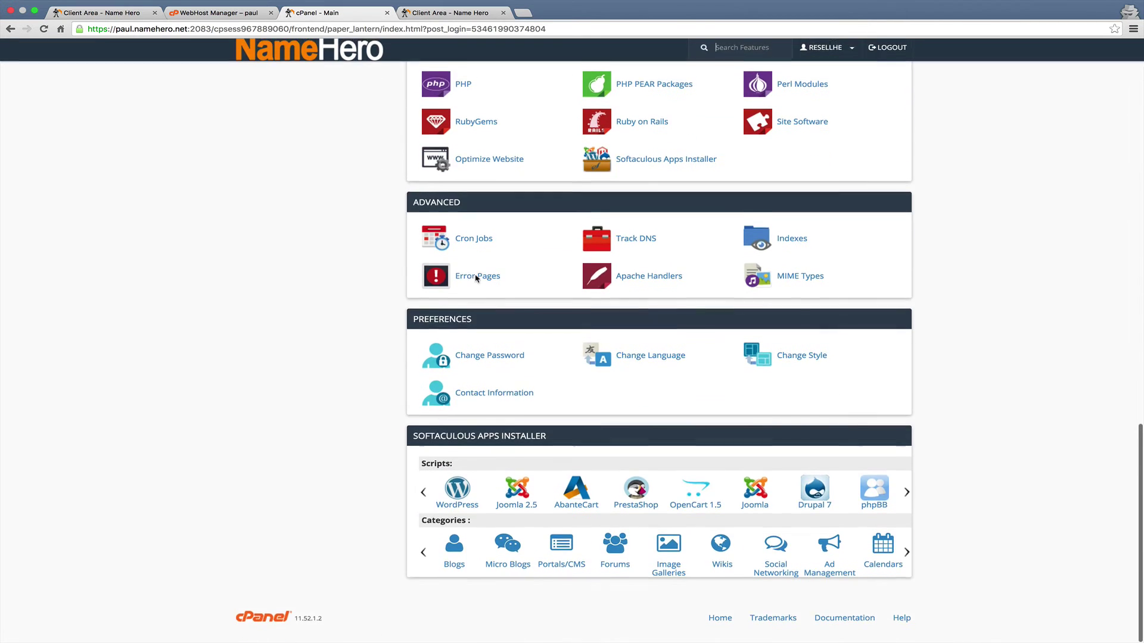
scroll(456, 517, "up", 2)
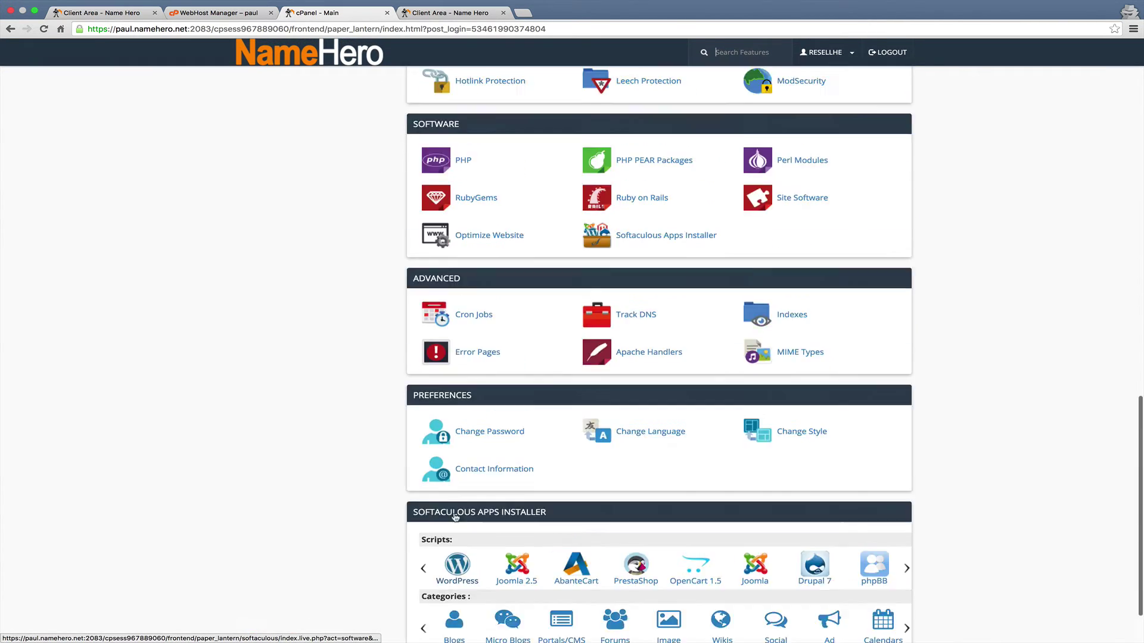
scroll(456, 517, "up", 12)
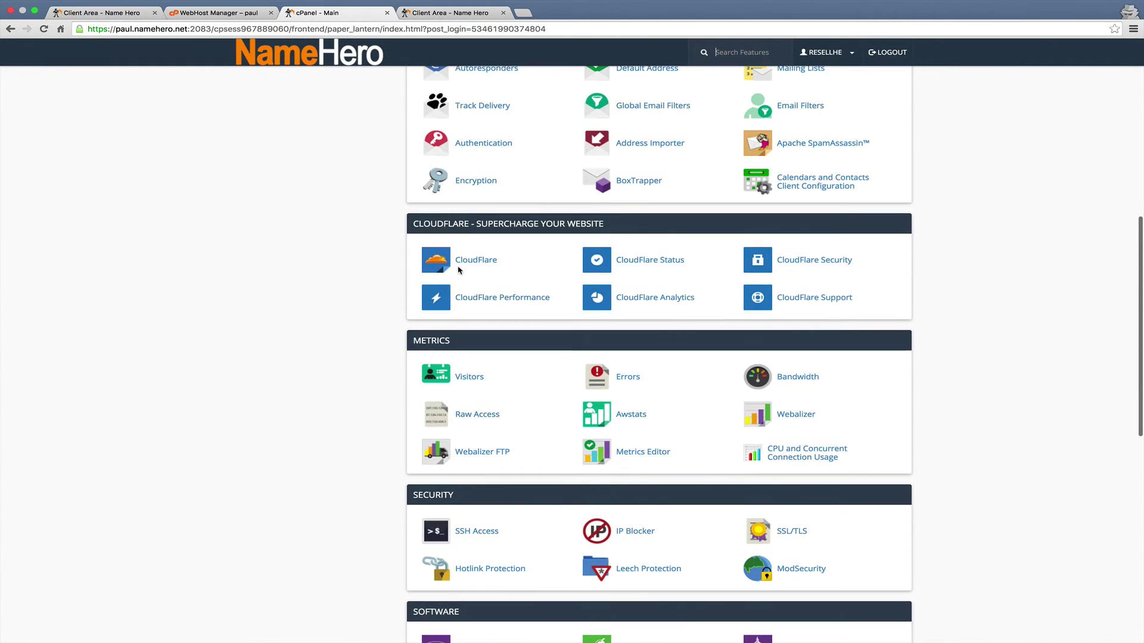
scroll(459, 270, "up", 10)
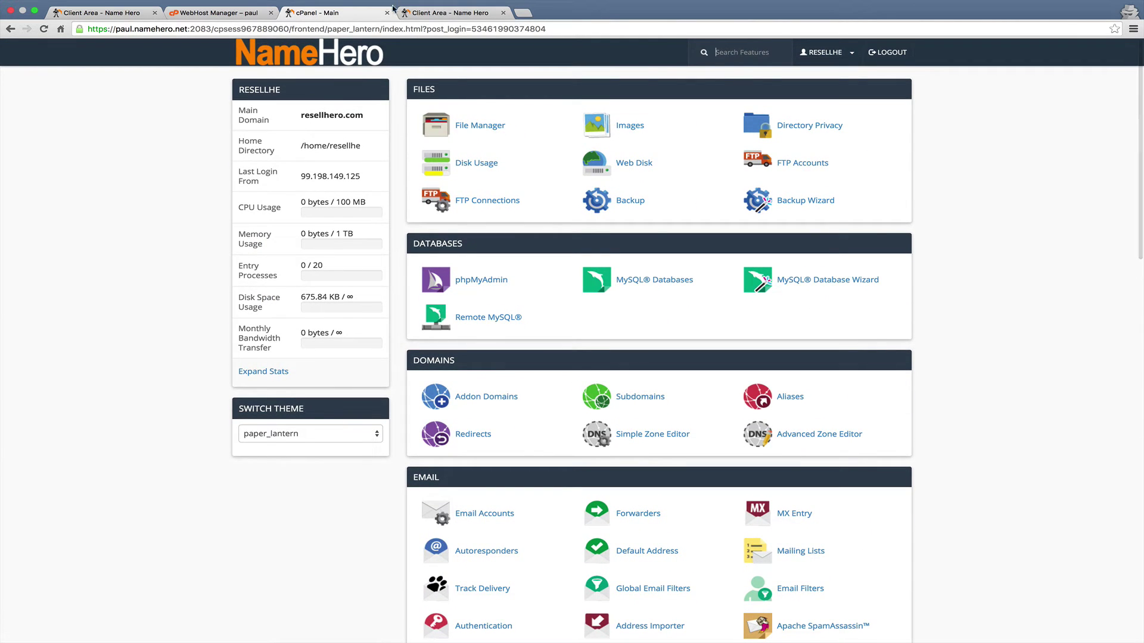
left_click(387, 13)
left_click(387, 13)
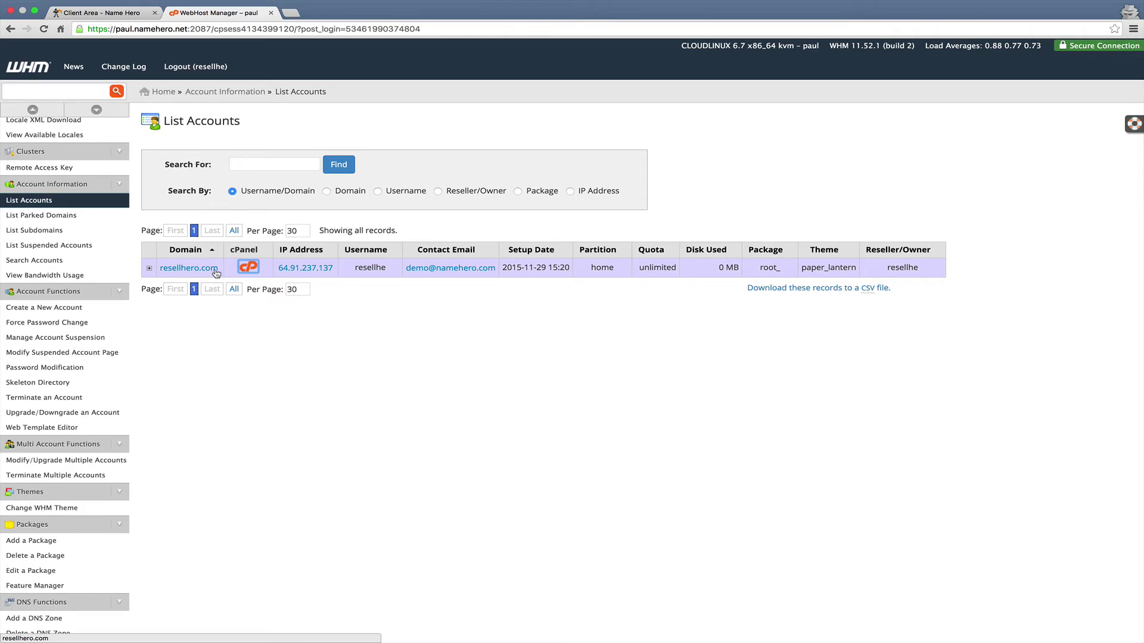
Find and open the new account form, and enter the domain namehero.org with the username norg.
left_click(58, 94)
type("create")
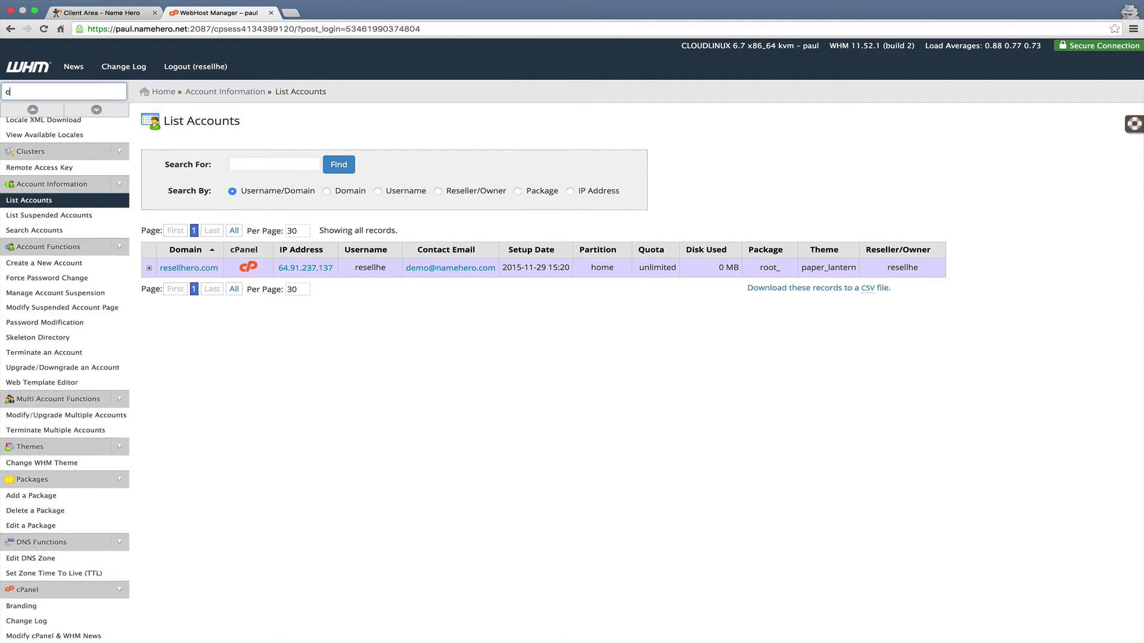
left_click(43, 142)
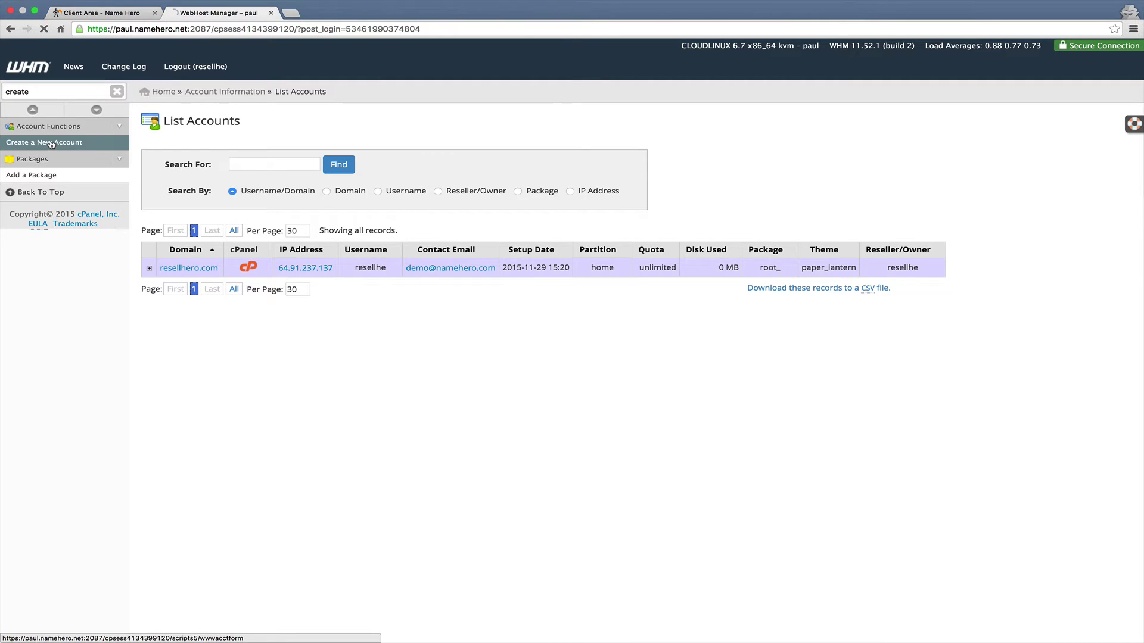
left_click(322, 188)
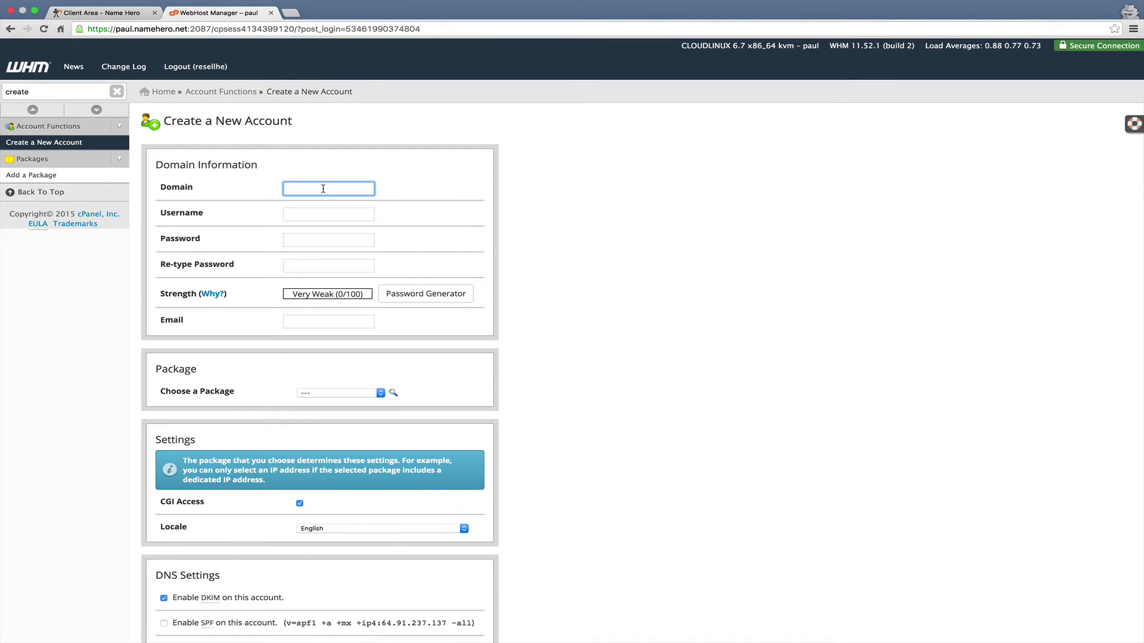
type("namehero.org")
key("Tab")
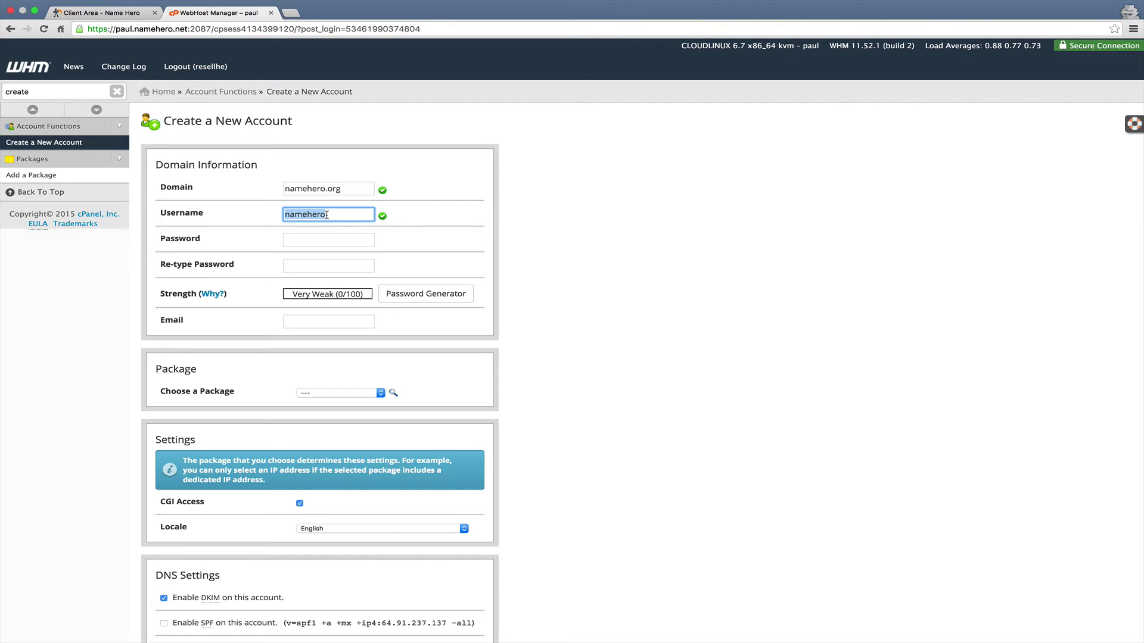
type("norg")
Generate a password for the new account, mark it as copied to a safe place, and use it in the password fields.
left_click(349, 239)
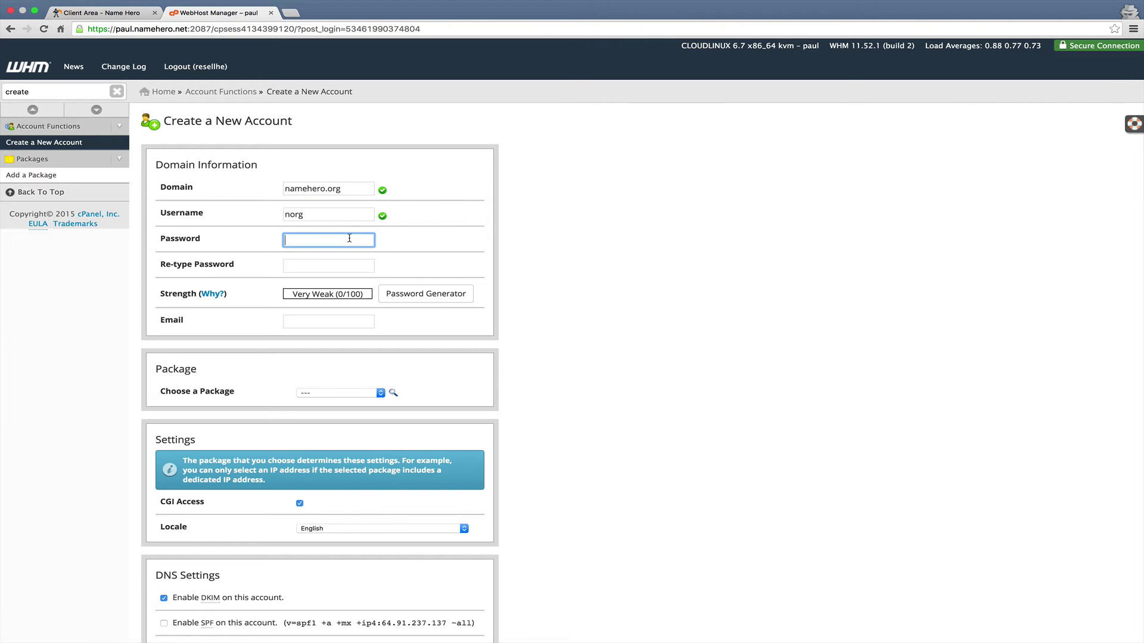
left_click(464, 294)
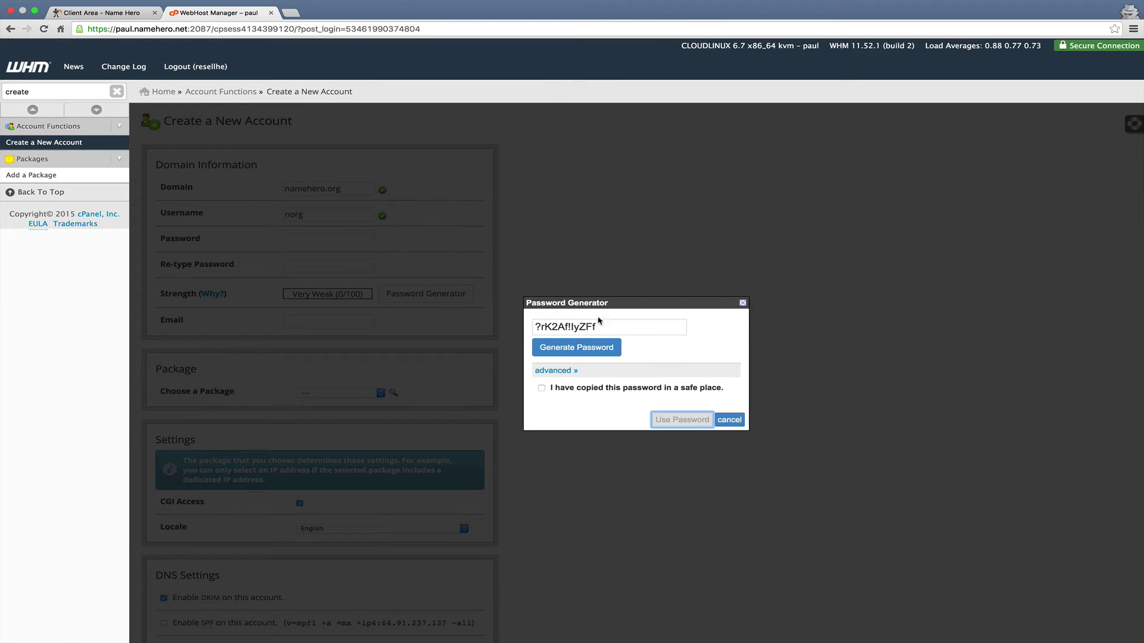
triple_click(599, 324)
left_click(540, 388)
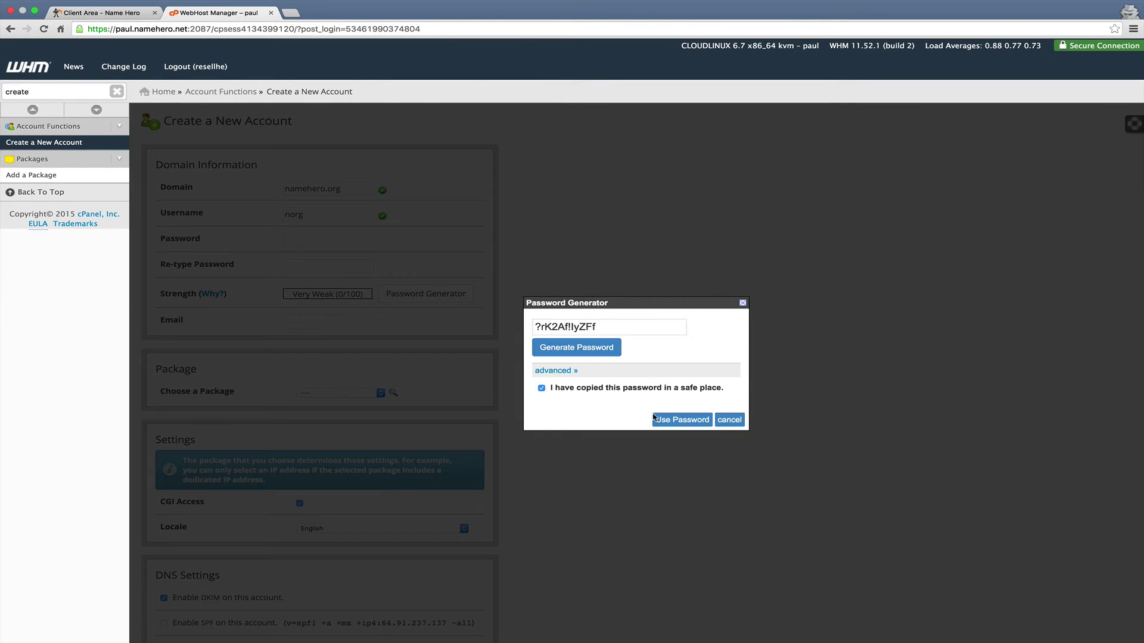
left_click(655, 419)
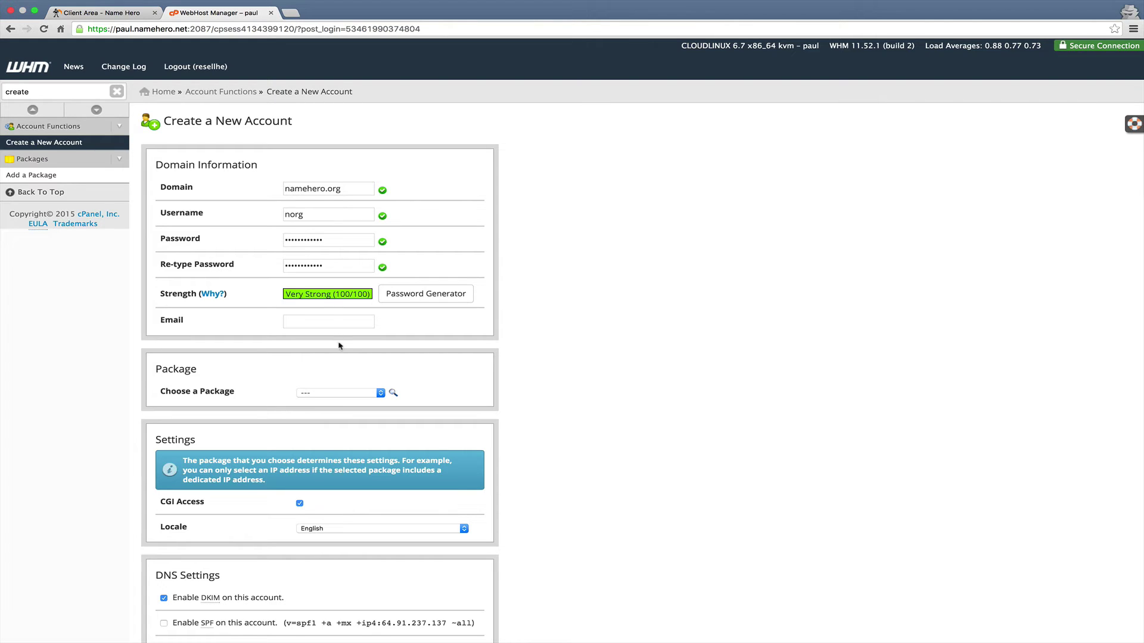
Try to assign the resellhe_Basic package to the new namehero.org account.
left_click(334, 388)
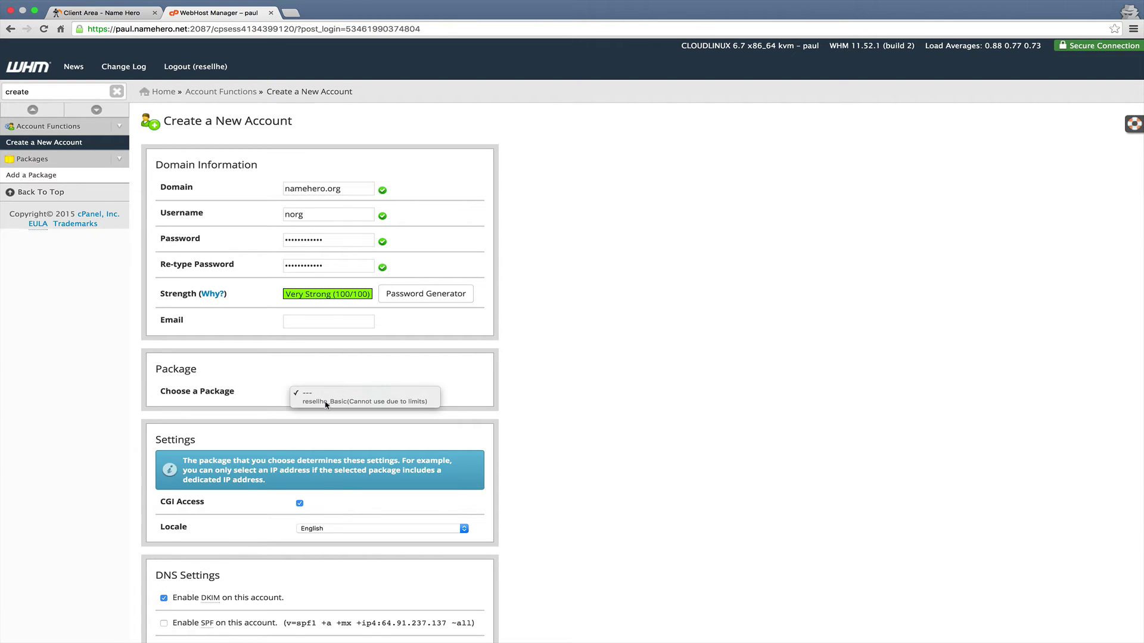
left_click(329, 402)
left_click(366, 399)
left_click(281, 382)
scroll(258, 380, "down", 2)
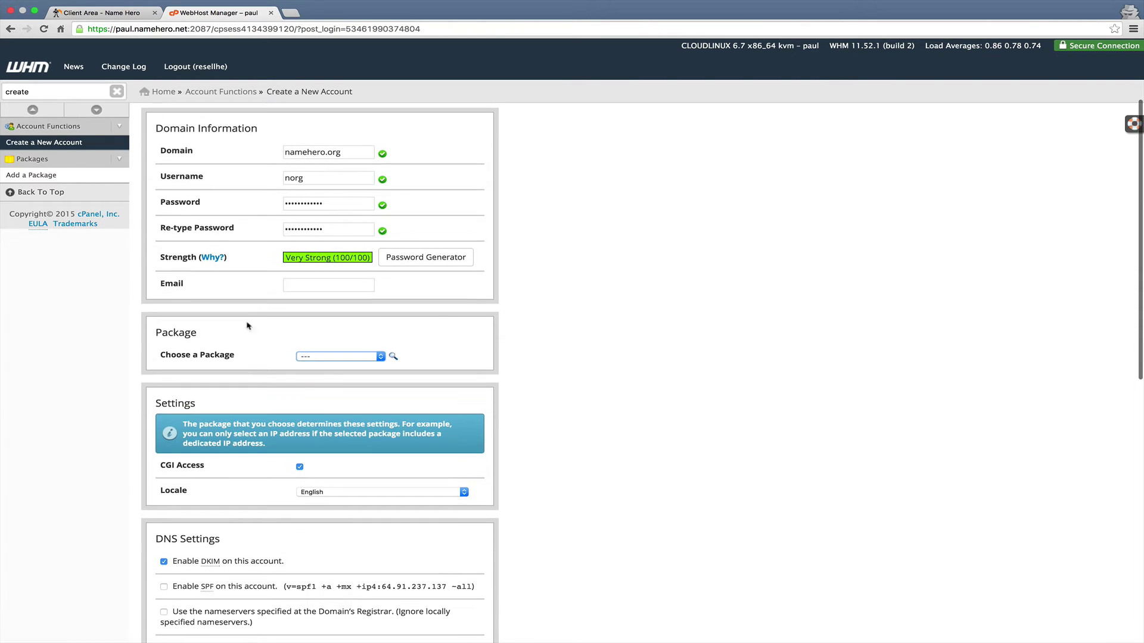
Clear the feature search and open the resellhe_Basic package for editing.
left_click(116, 92)
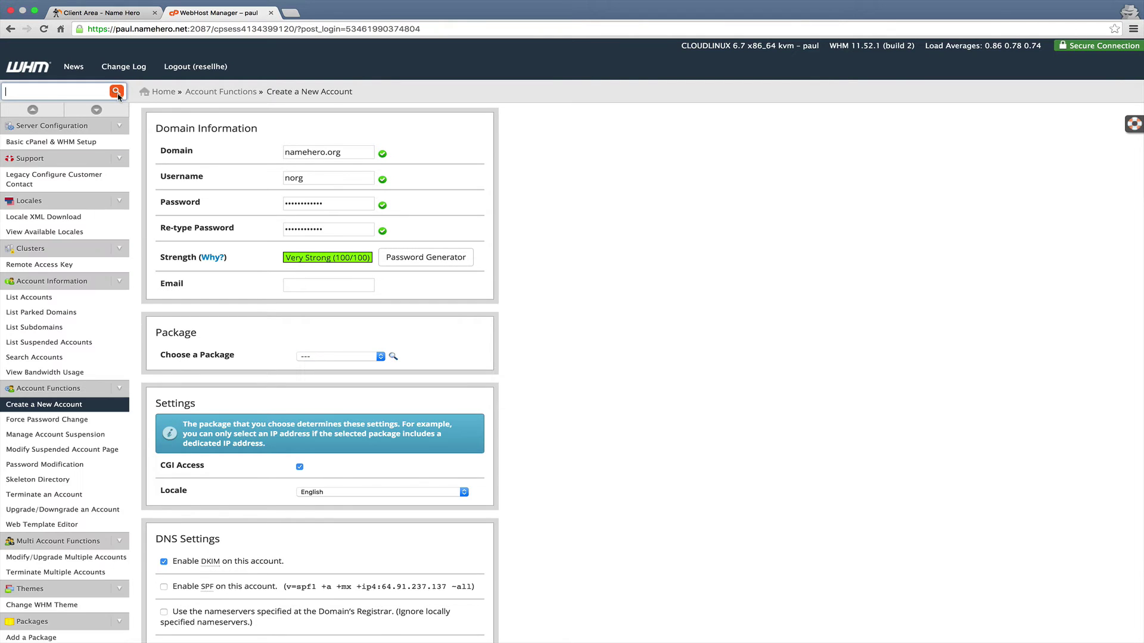
scroll(53, 414, "down", 5)
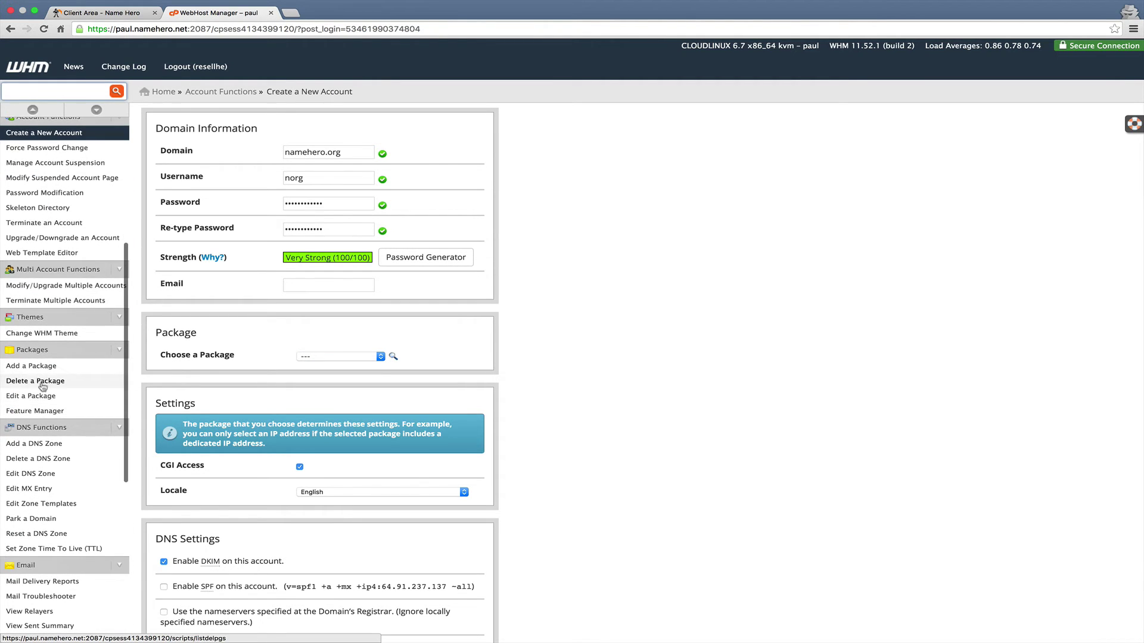
left_click(35, 396)
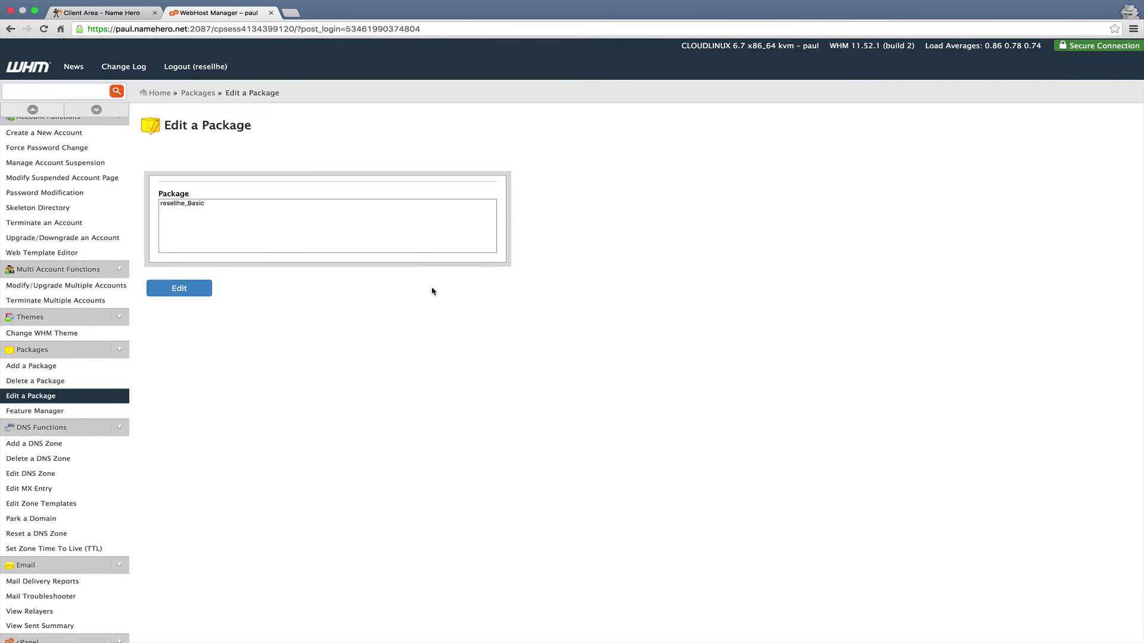
left_click(314, 204)
left_click(195, 290)
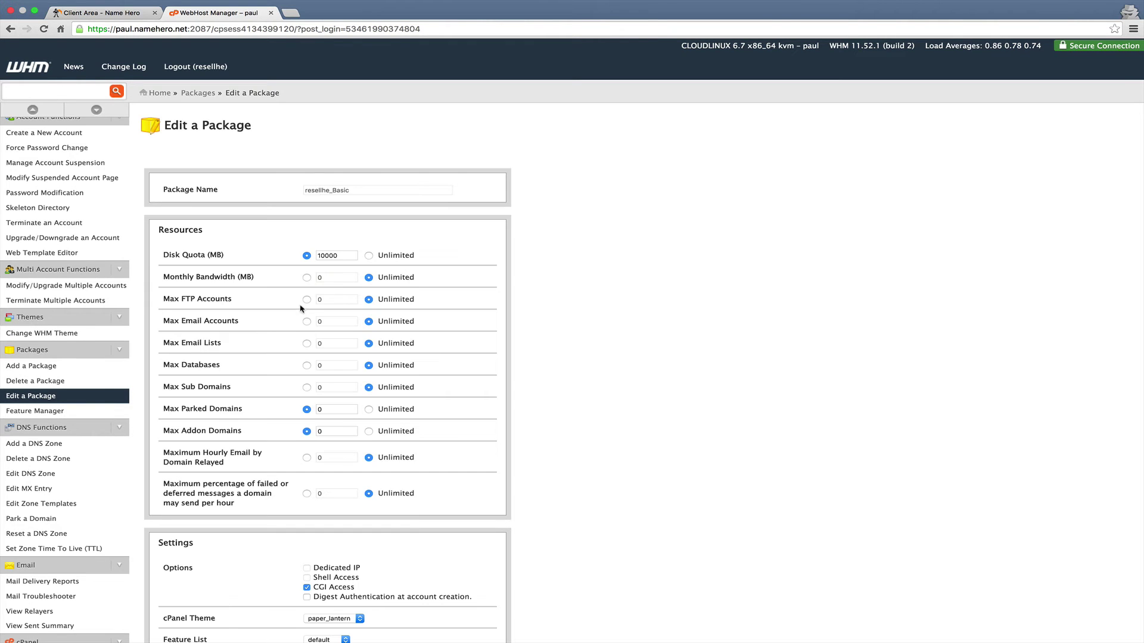
Limit the package's monthly bandwidth to 999999999 MB instead of unlimited and save the changes.
left_click(306, 277)
double_click(345, 278)
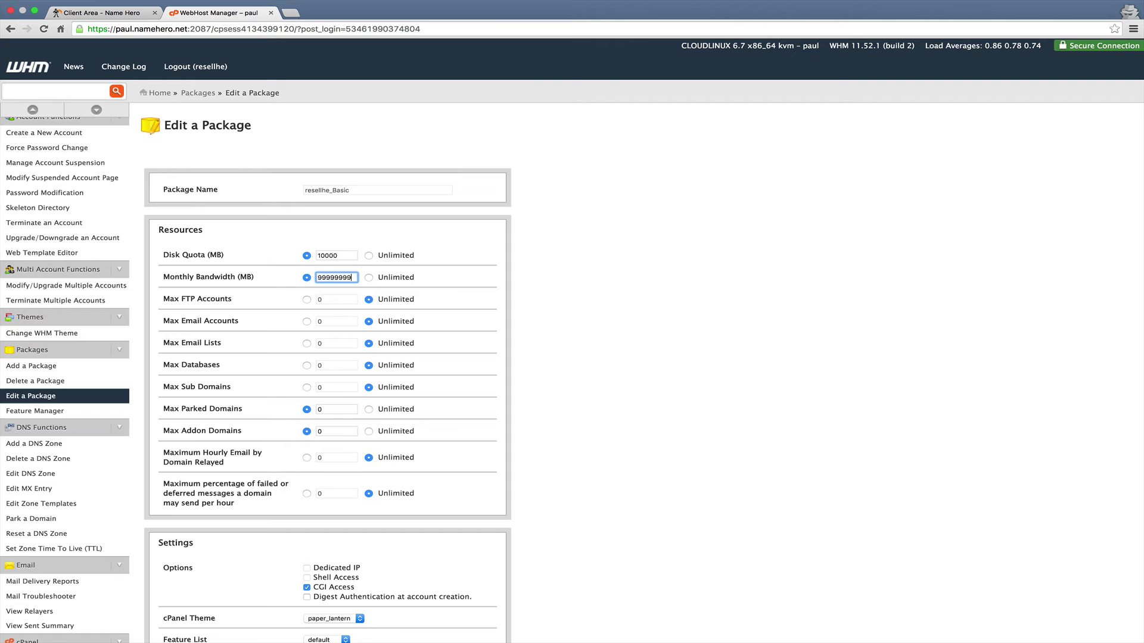
left_click(461, 224)
scroll(327, 426, "down", 3)
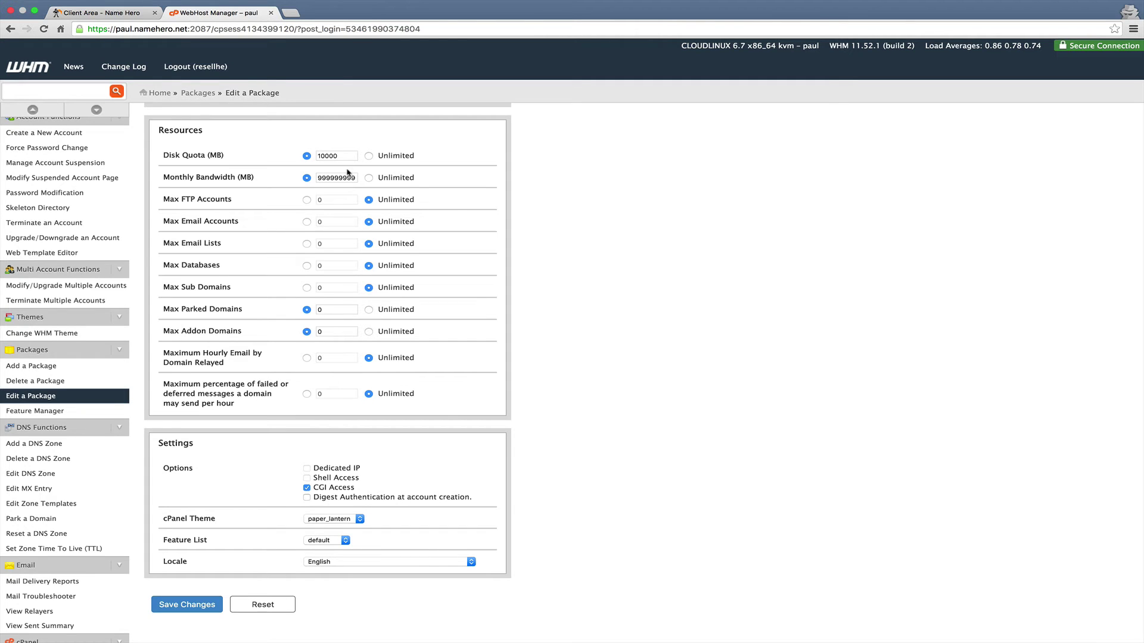
left_click(187, 604)
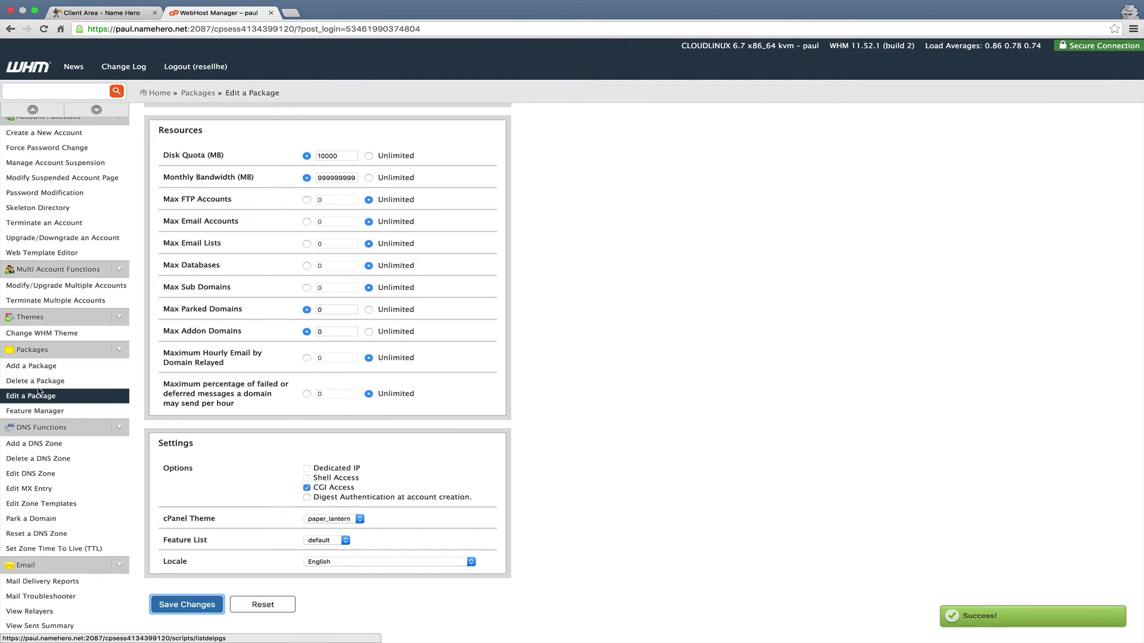
Open a fresh new account form and enter the domain namehero.org with the username norg.
scroll(39, 390, "up", 3)
left_click(36, 235)
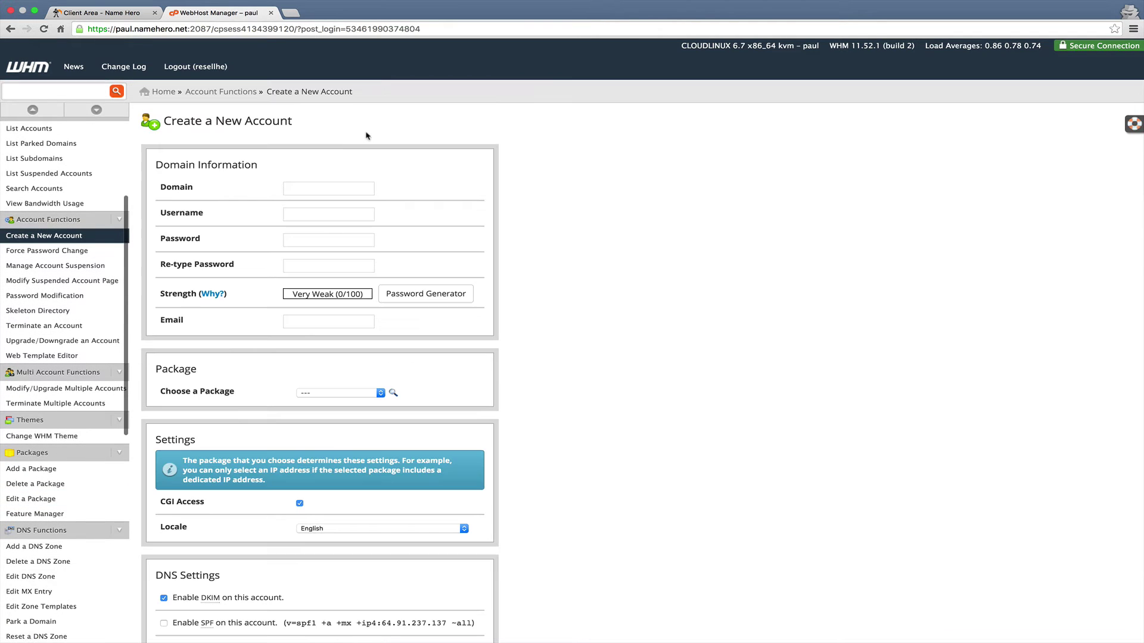
left_click(291, 187)
type("namehero")
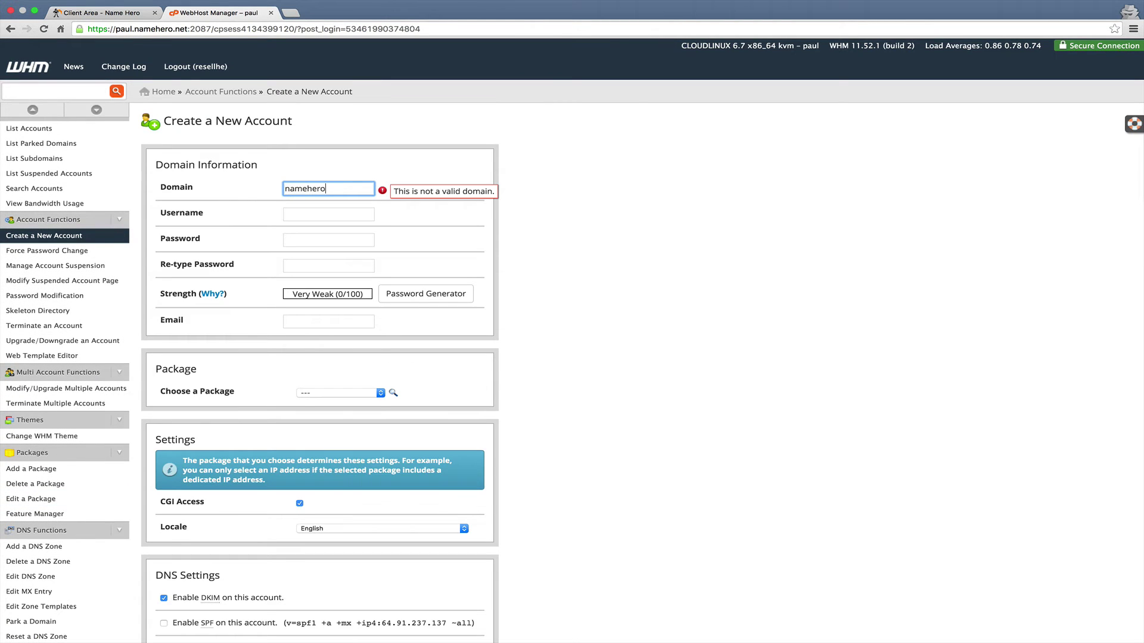
type(".org")
key("Tab")
type("nor")
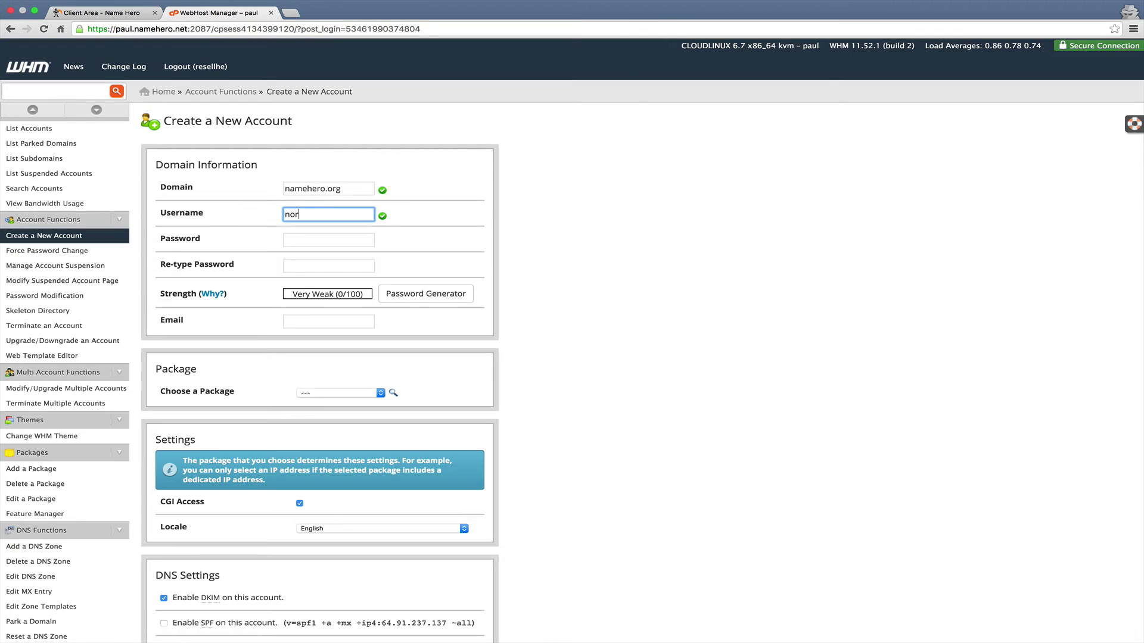
Paste the copied account password into both the password and confirmation fields, leaving the email blank.
key("Tab")
key("super+v")
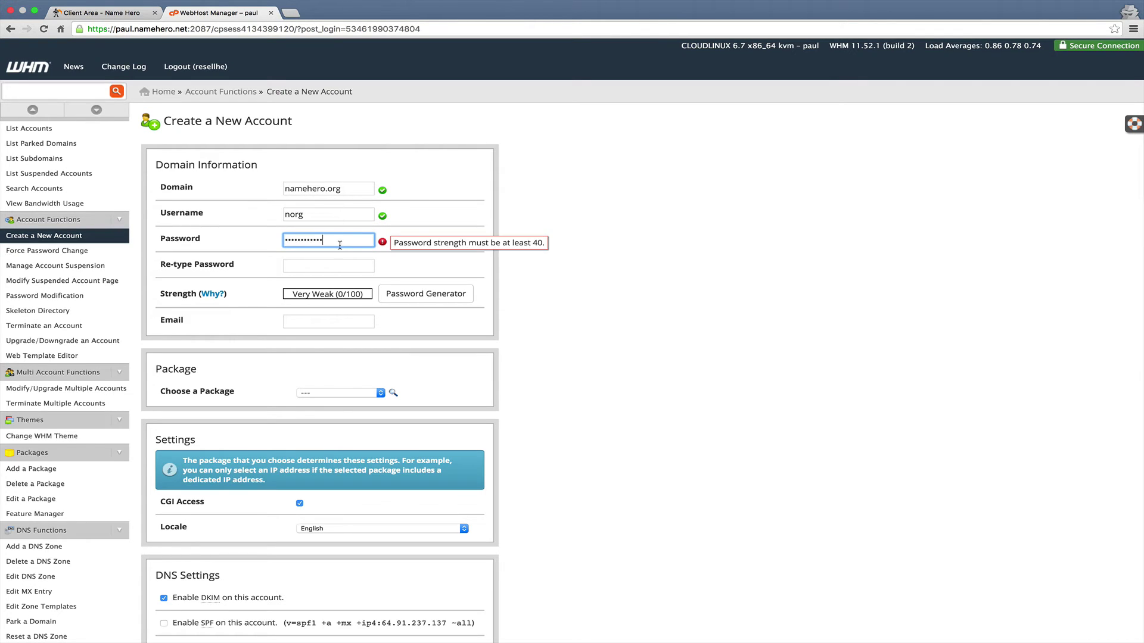
key("Tab")
key("super+v")
left_click(316, 312)
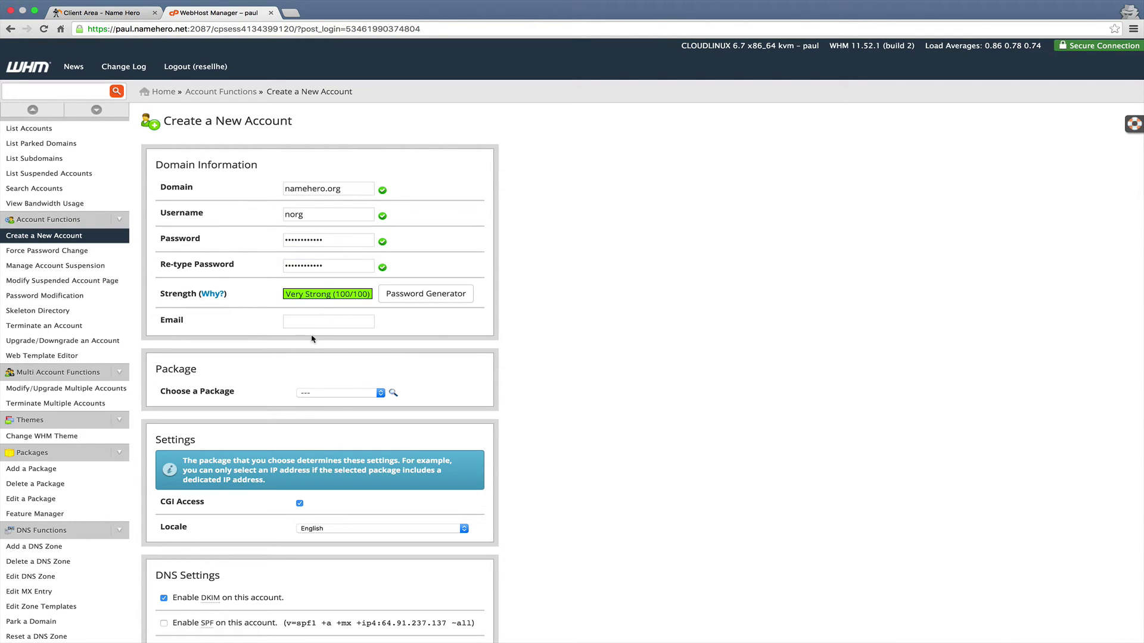
left_click(311, 320)
Assign the resellhe_Basic package to the new account and review its DNS and mail routing settings.
left_click(342, 394)
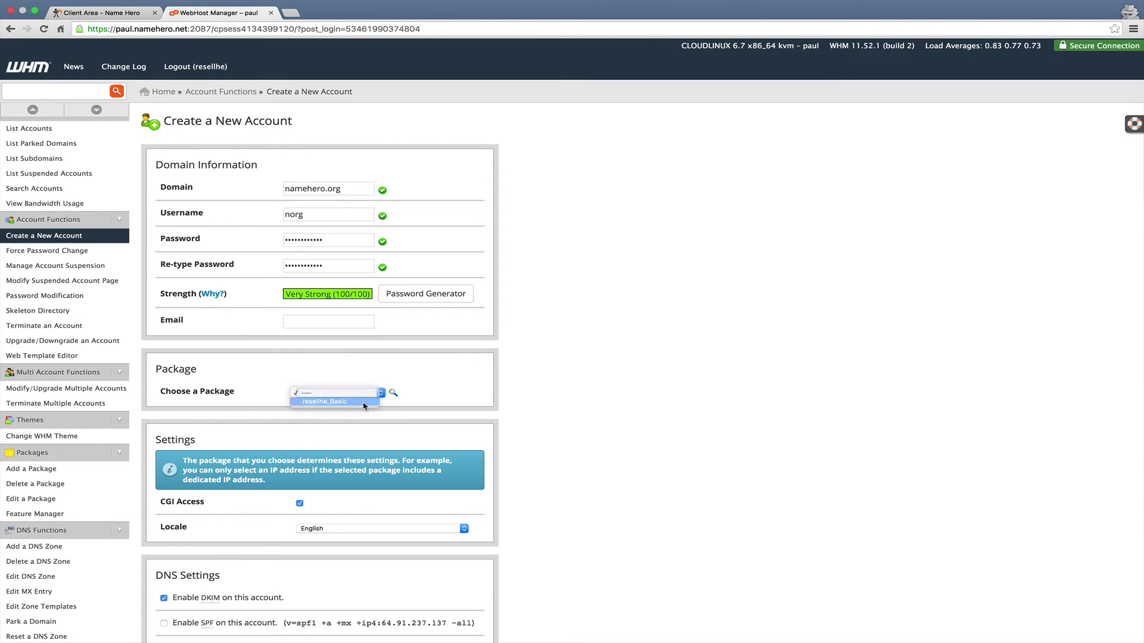
left_click(341, 407)
scroll(286, 458, "down", 4)
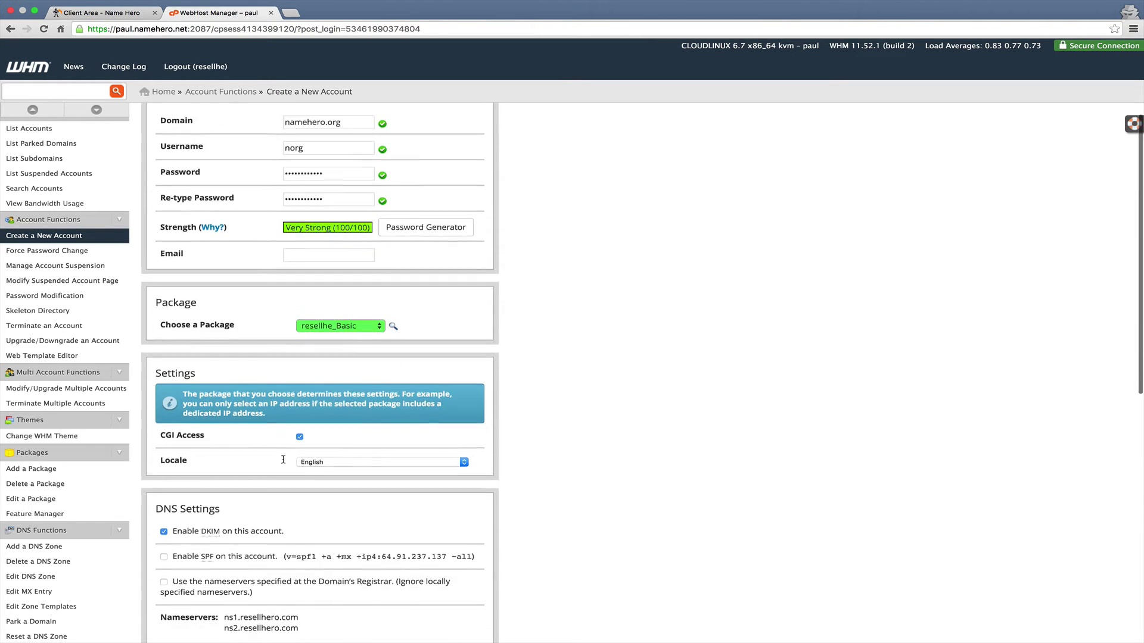
scroll(283, 463, "down", 5)
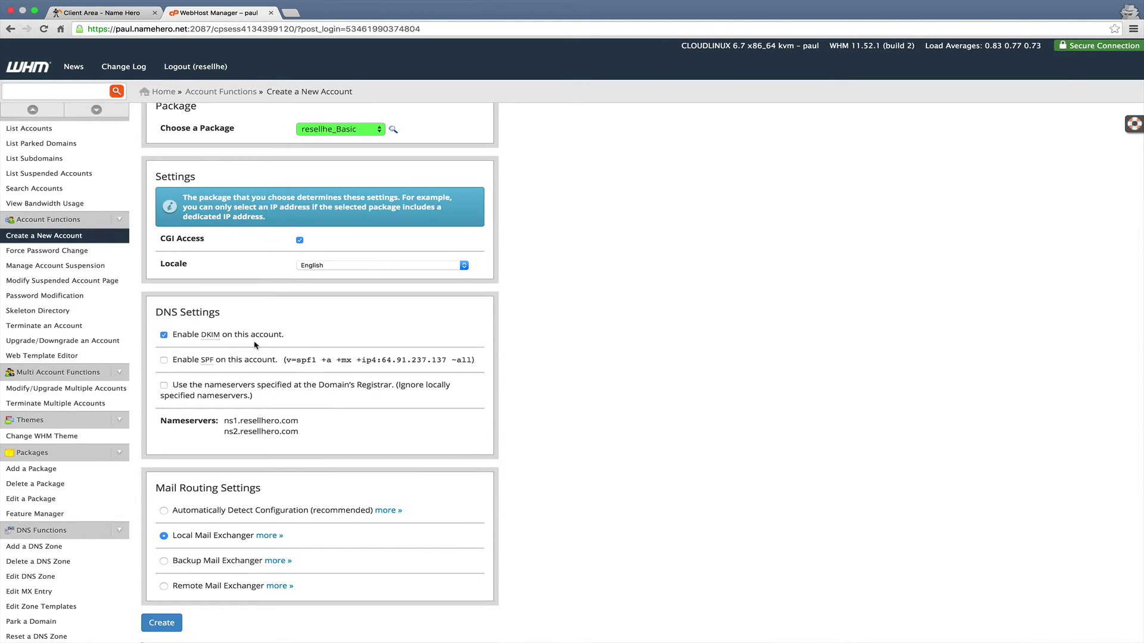
scroll(255, 345, "down", 4)
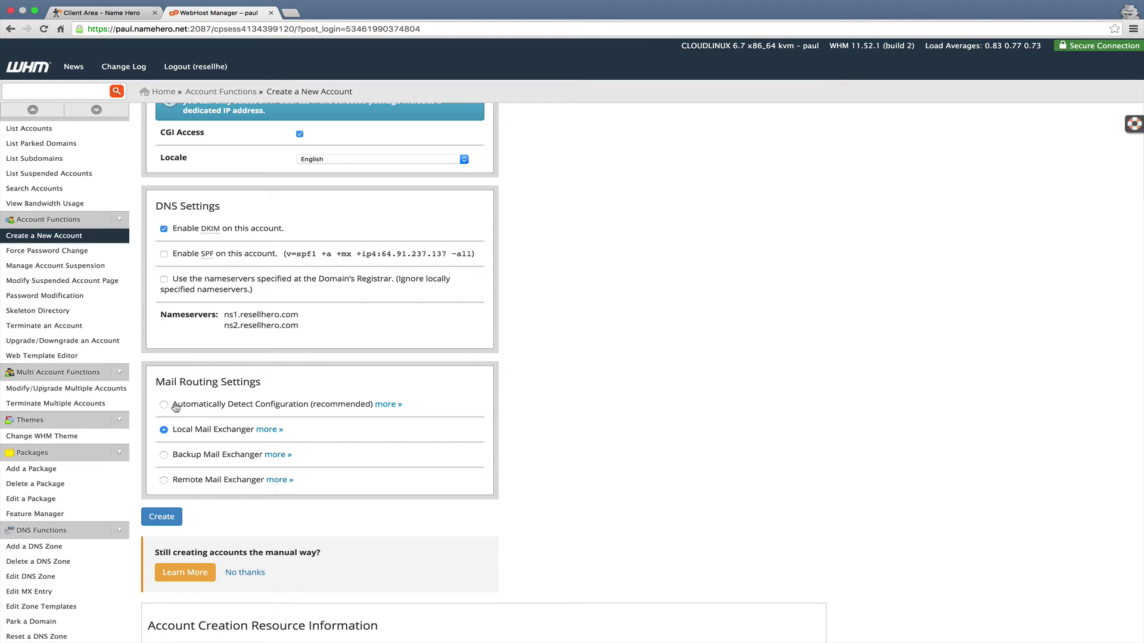
scroll(196, 439, "down", 3)
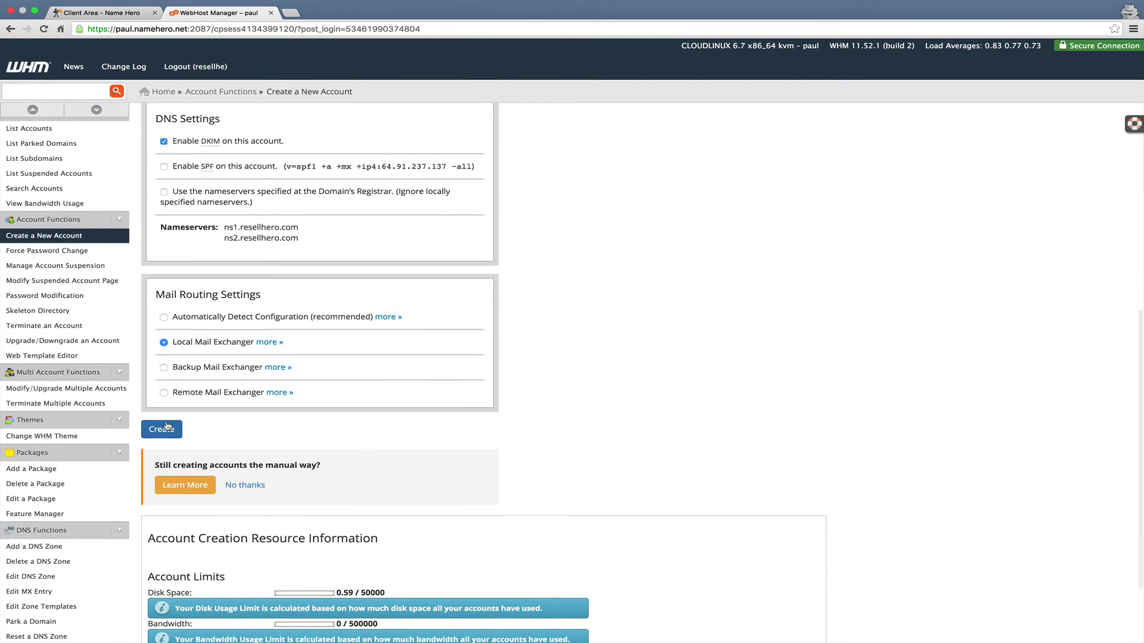
Create the namehero.org account and look through the account creation log.
left_click(167, 428)
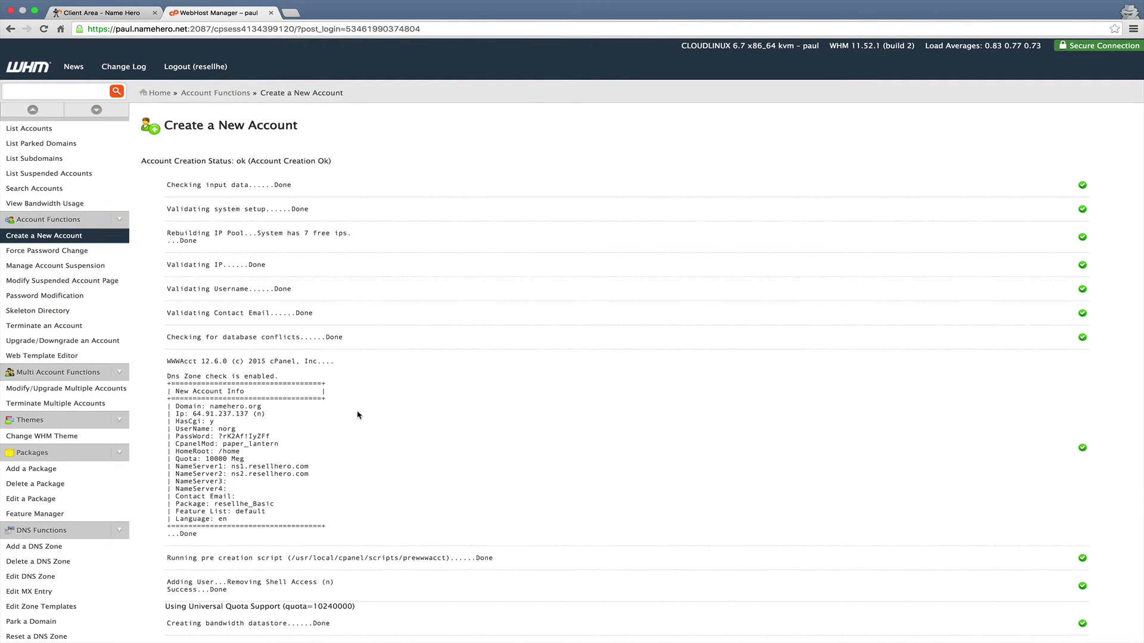
scroll(357, 415, "down", 5)
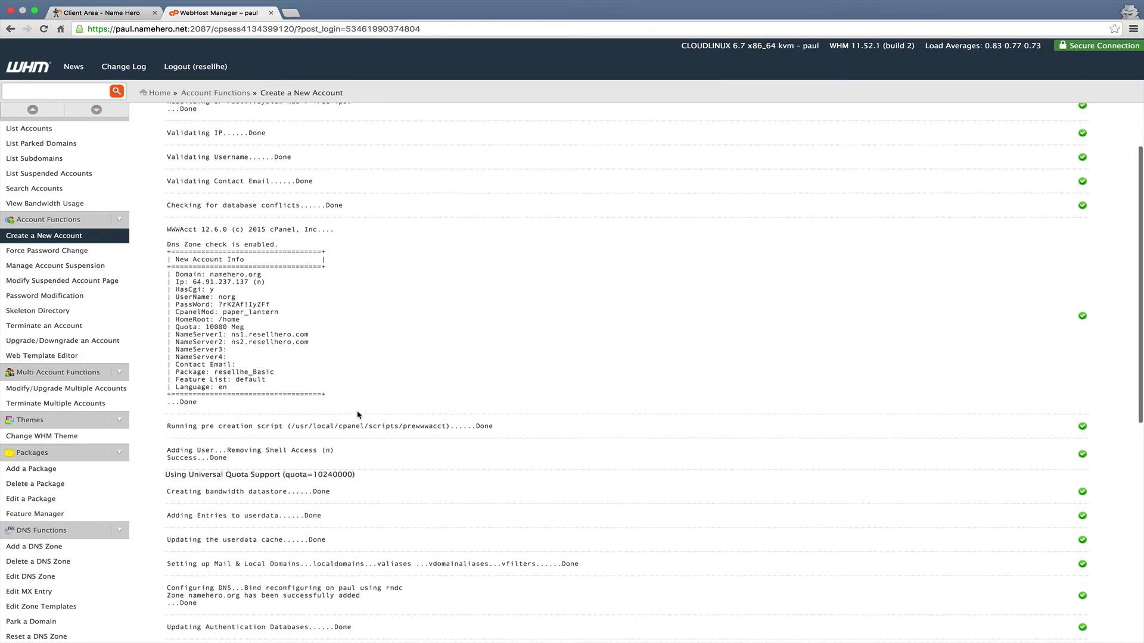
scroll(357, 415, "down", 10)
scroll(358, 411, "up", 15)
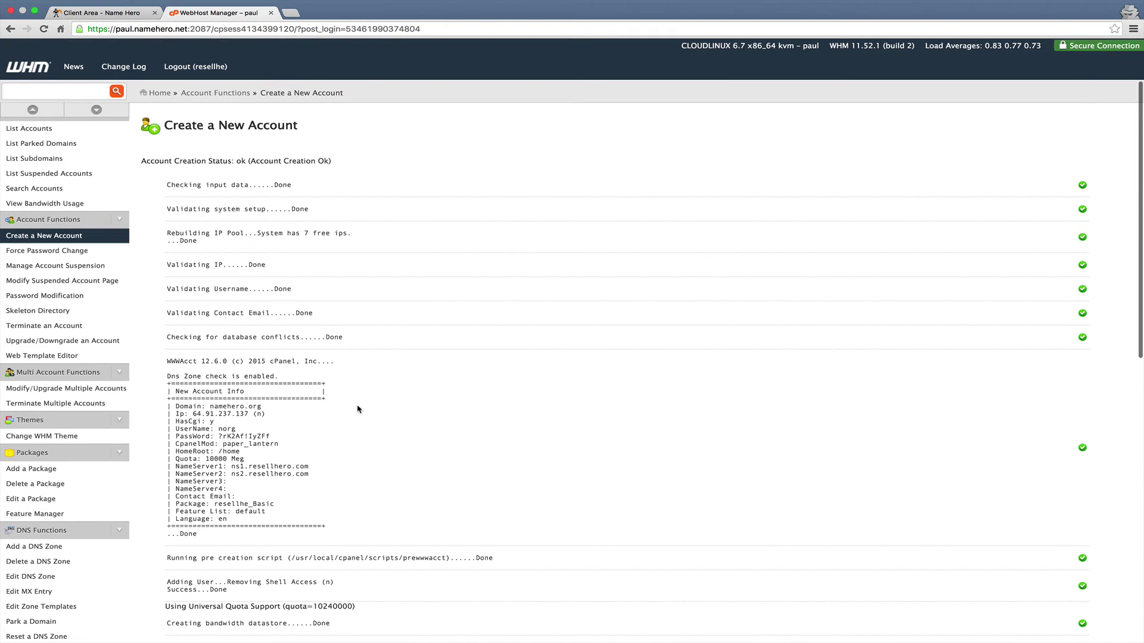
Open the cPanel of namehero.org from the account list and look through its statistics and feature sections.
left_click(57, 129)
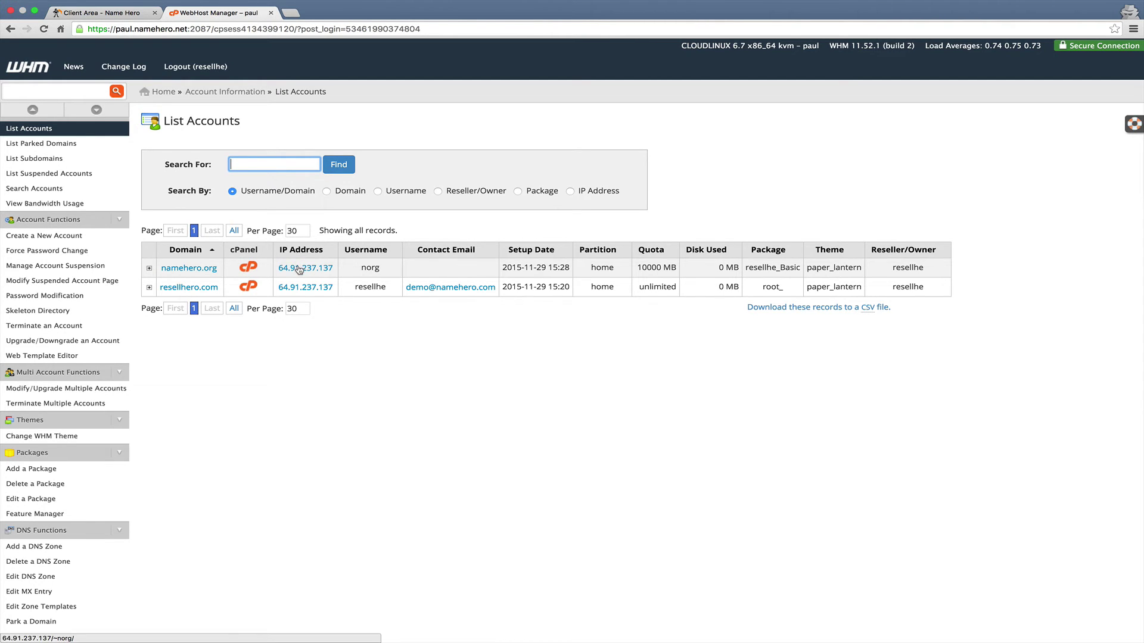
right_click(246, 268)
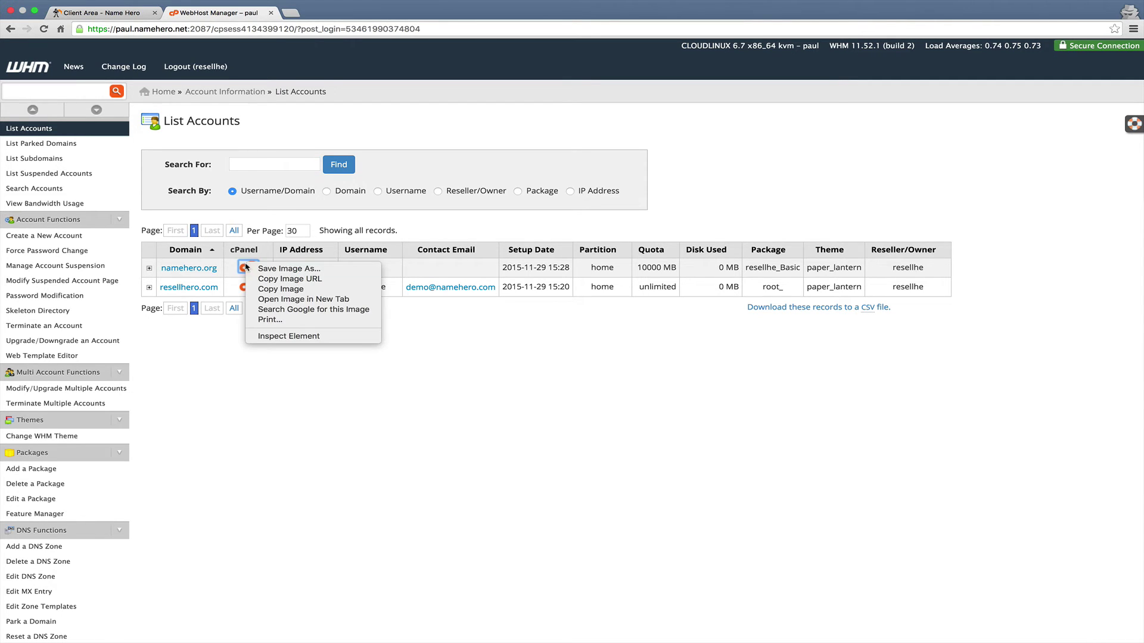
left_click(217, 327)
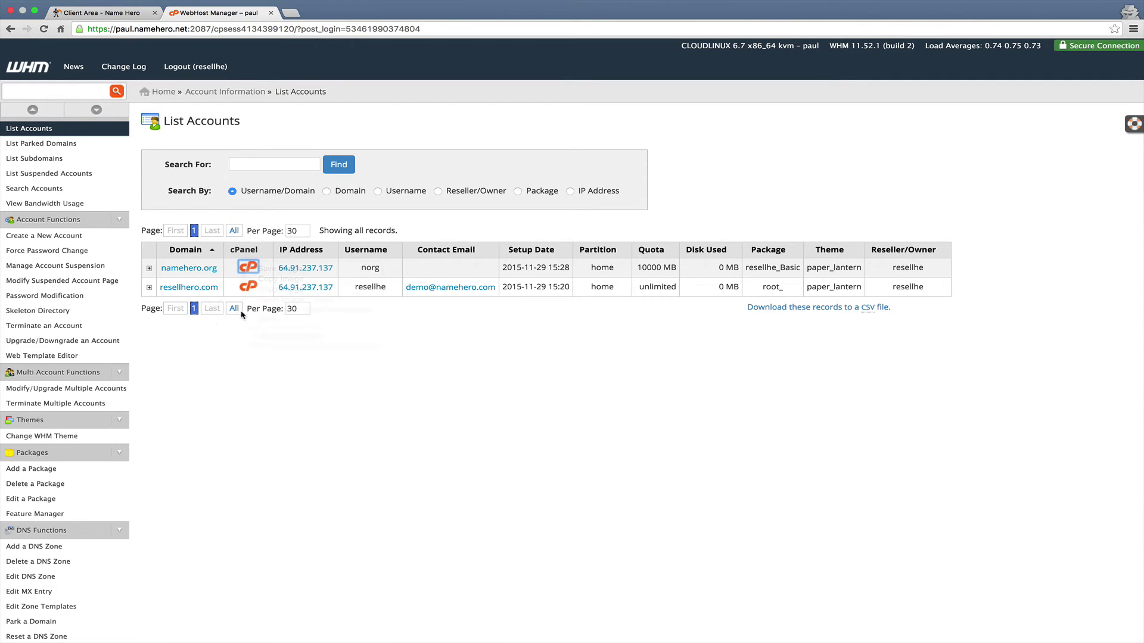
left_click(248, 269)
mouse_move(233, 8)
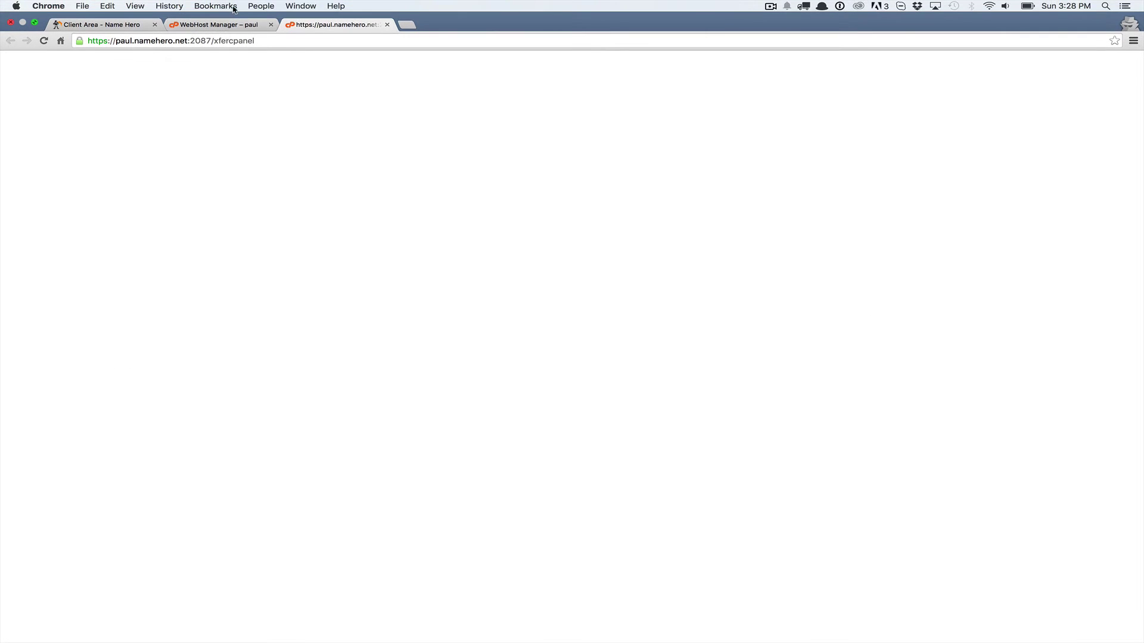
left_click(206, 40)
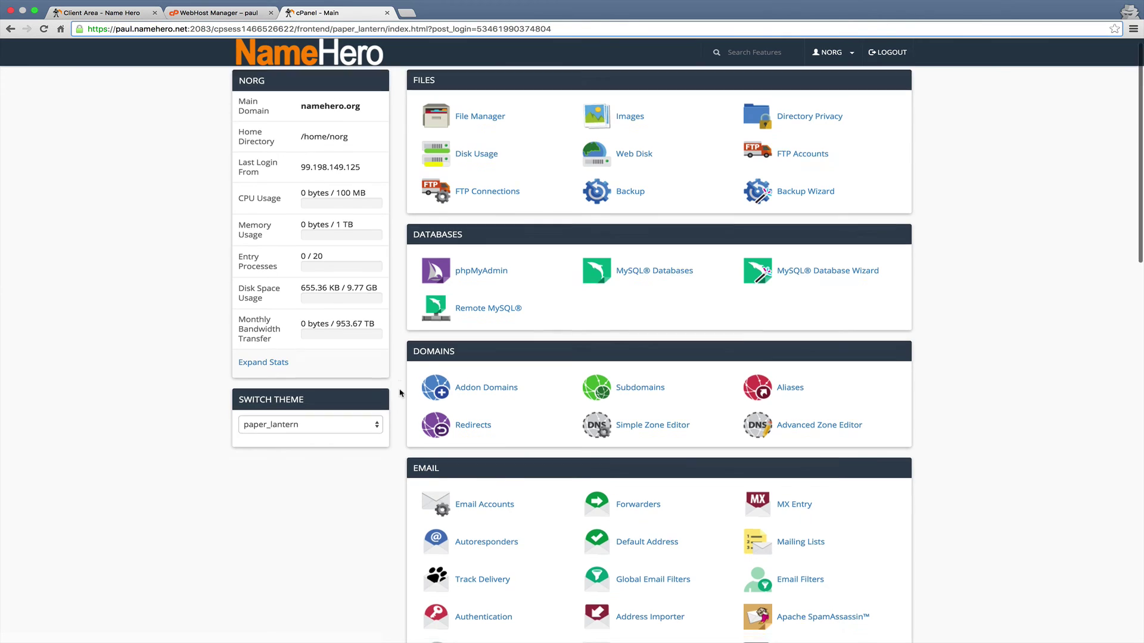
scroll(400, 393, "down", 4)
scroll(400, 393, "up", 4)
Return to WHM, search its features for "brand", and open the Branding page.
key("ctrl+shift+Tab")
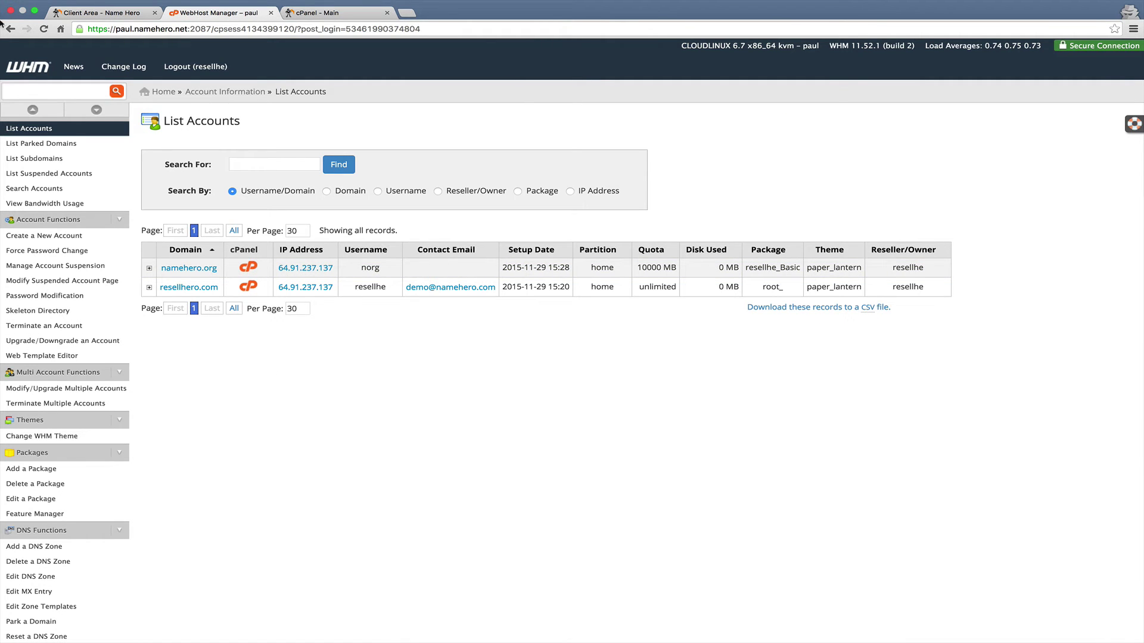
left_click(23, 91)
type("brand")
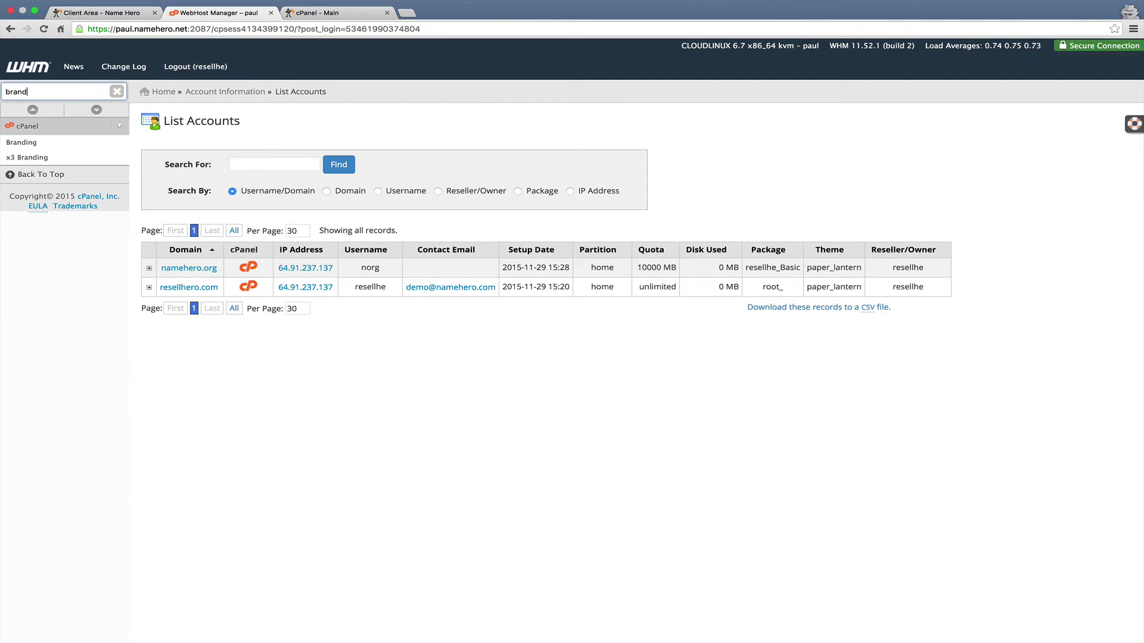
left_click(20, 146)
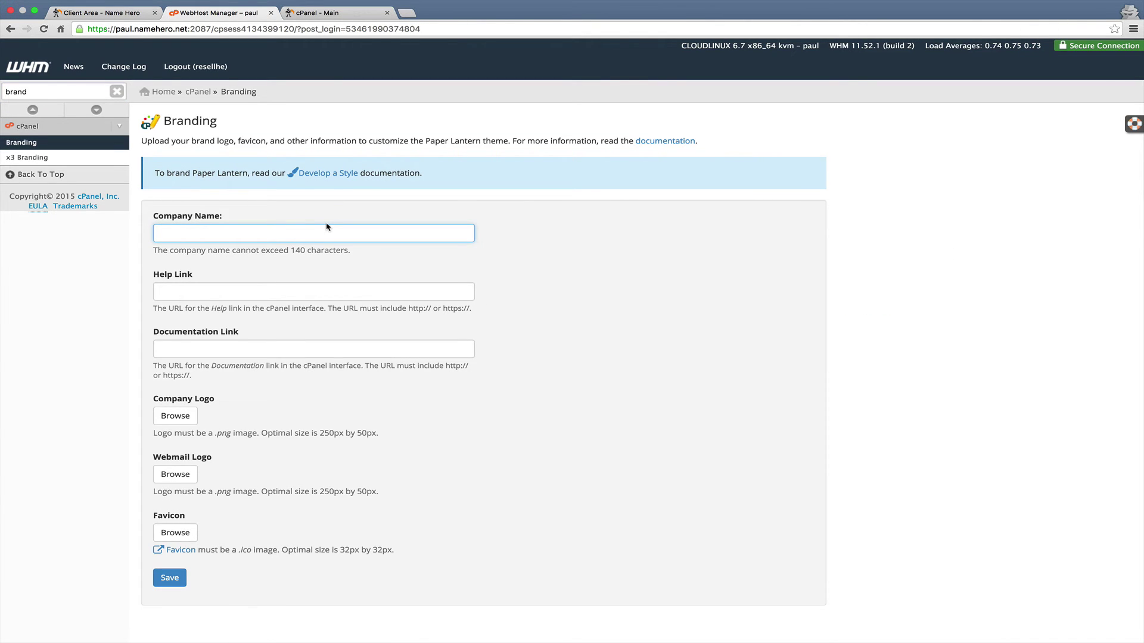
Examine the company name, help link, documentation link and logo options for branding, and check the logo in the namehero.org cPanel.
left_click(307, 241)
left_click(582, 235)
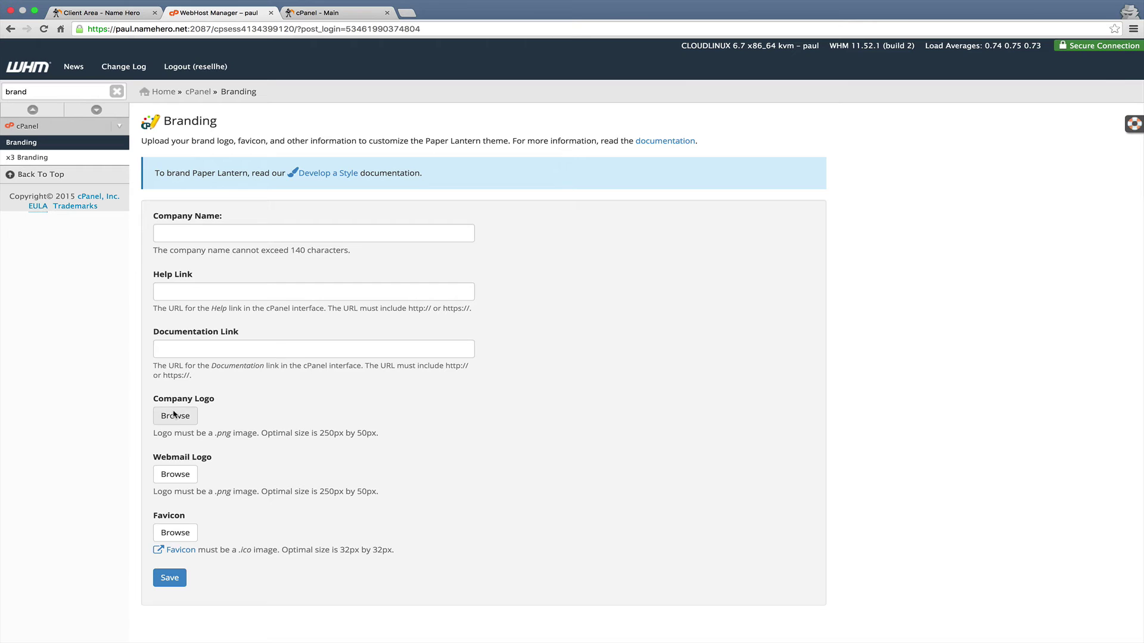
left_click(203, 229)
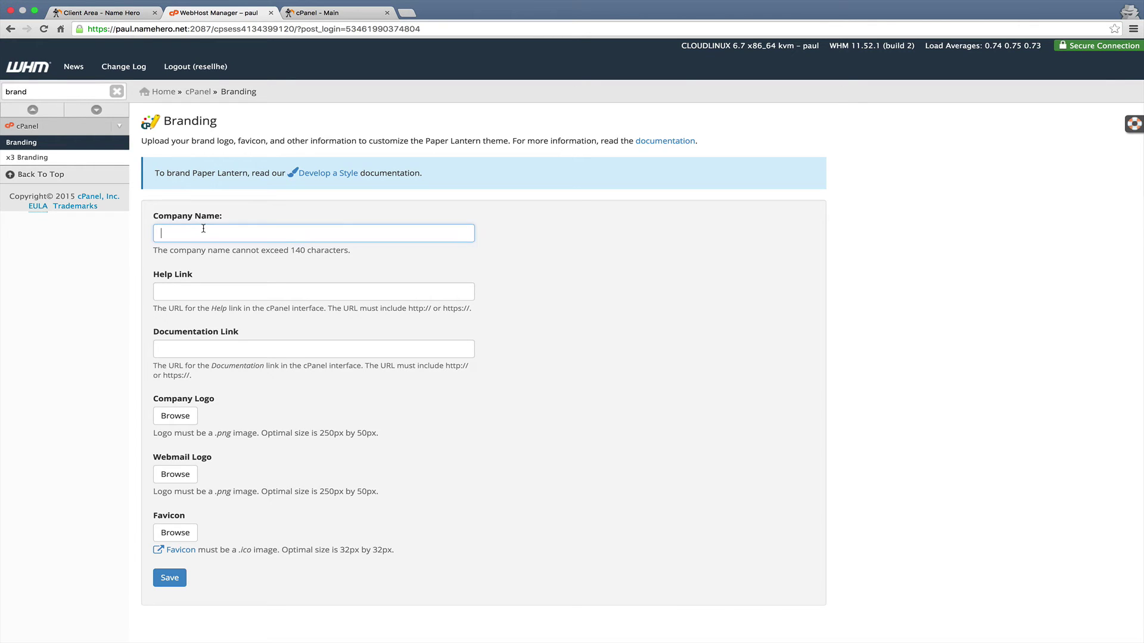
left_click(212, 284)
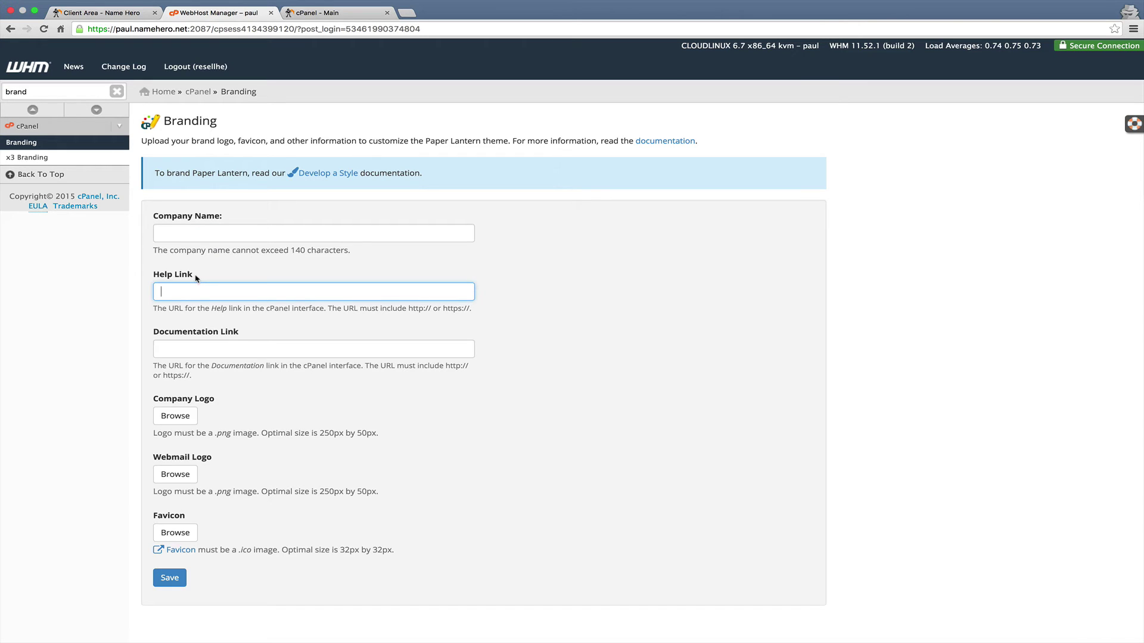
left_click(190, 345)
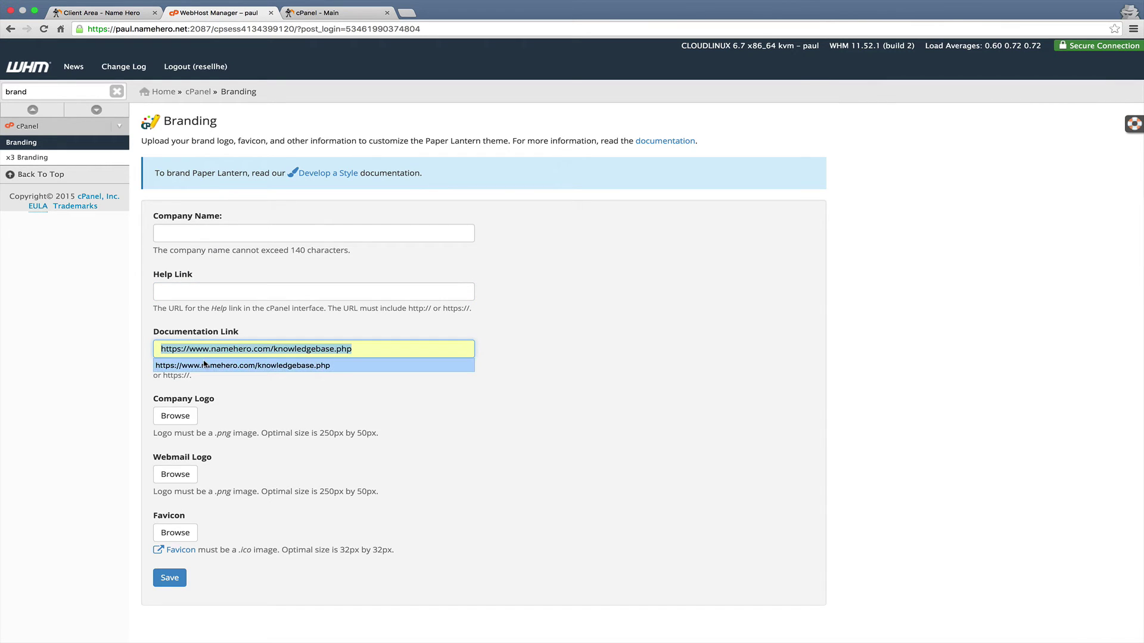
left_click(218, 394)
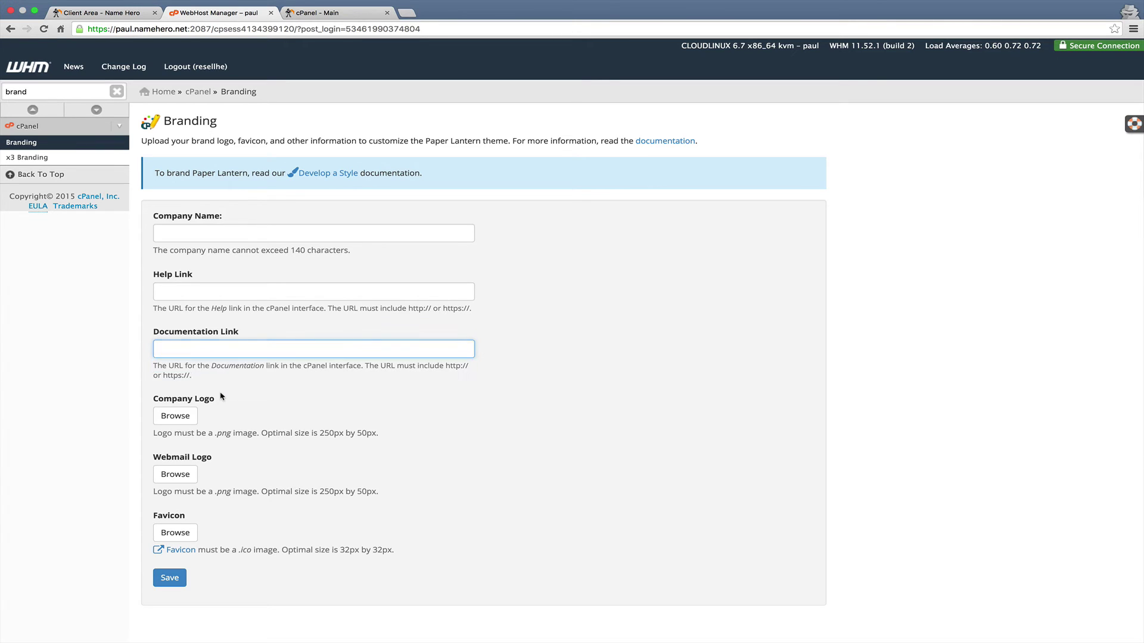
left_click(225, 350)
left_click(177, 417)
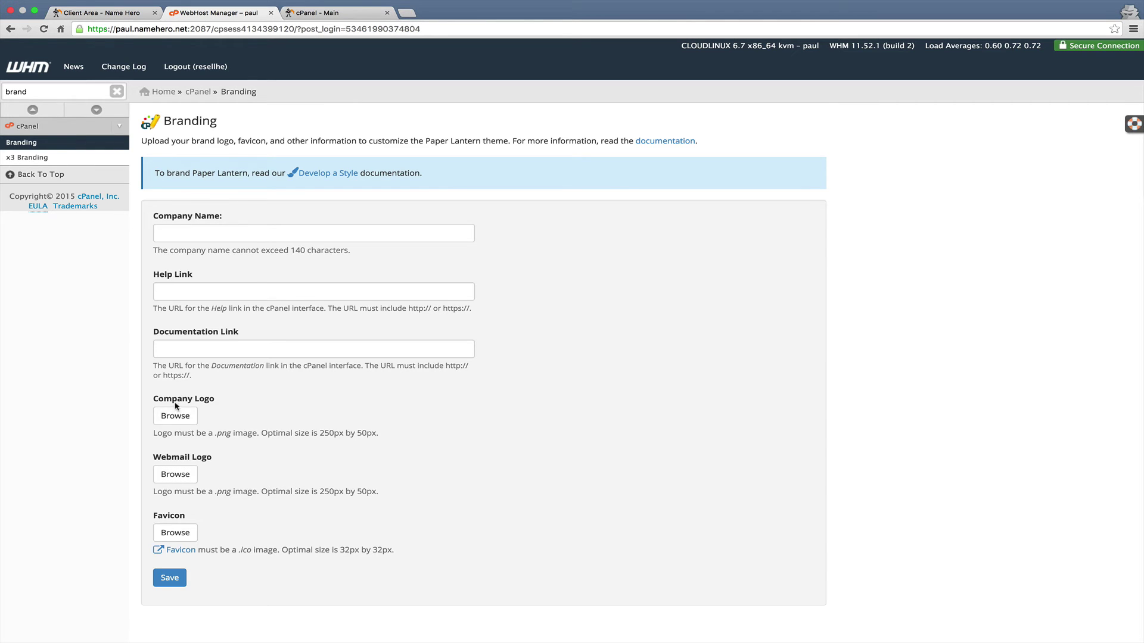
left_click(325, 16)
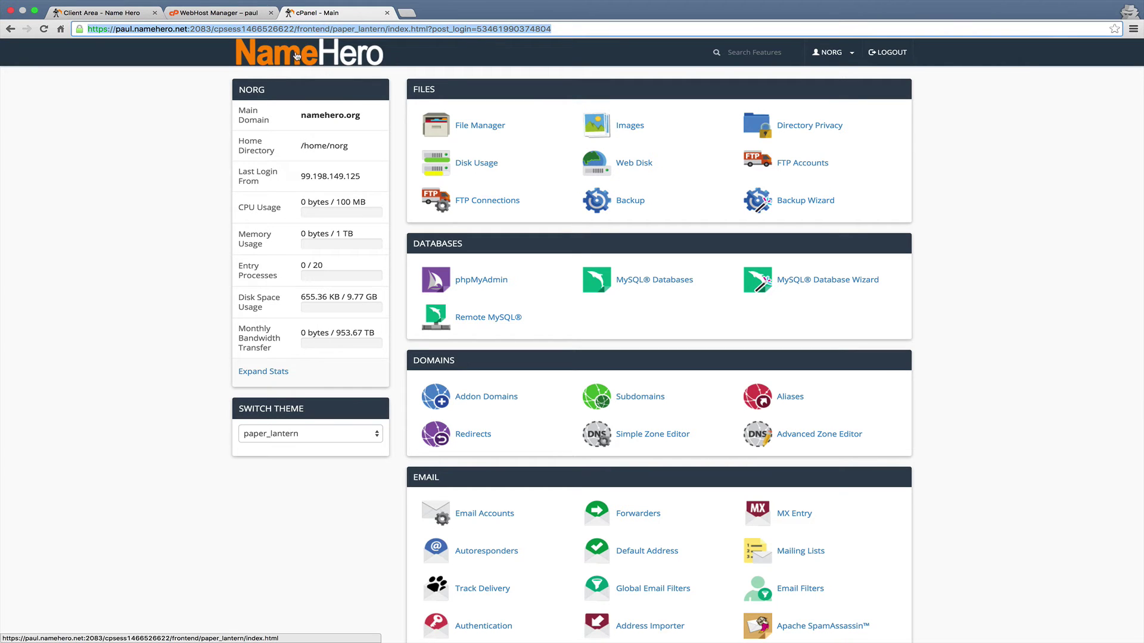
Compare the logo, help link and documentation options on the WHM Branding page with the namehero.org cPanel interface.
left_click(244, 14)
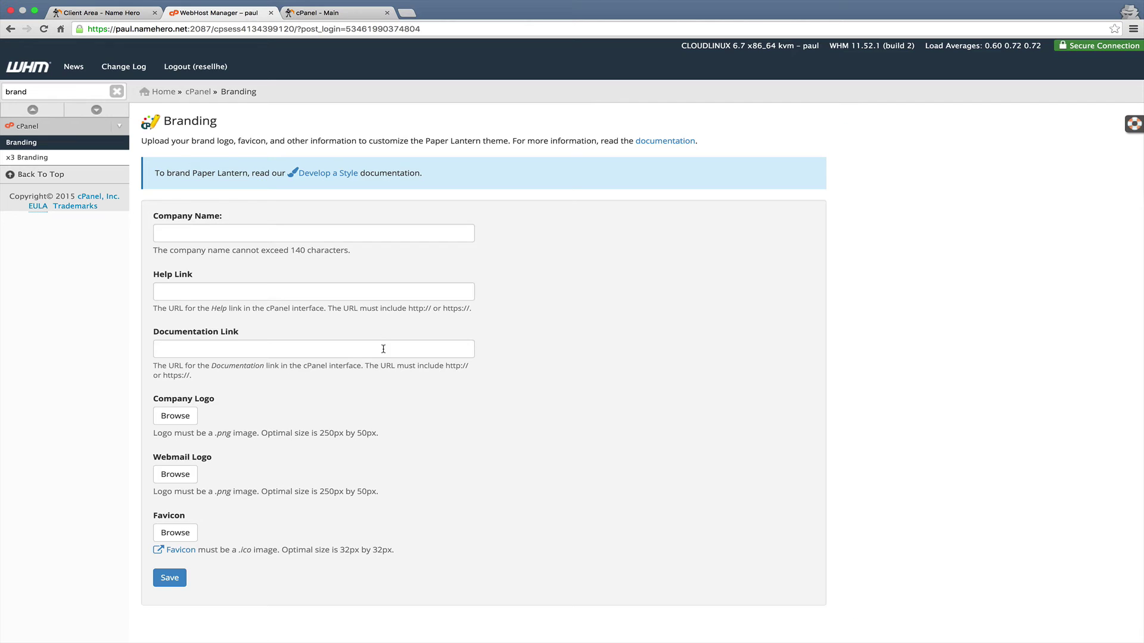
left_click(306, 16)
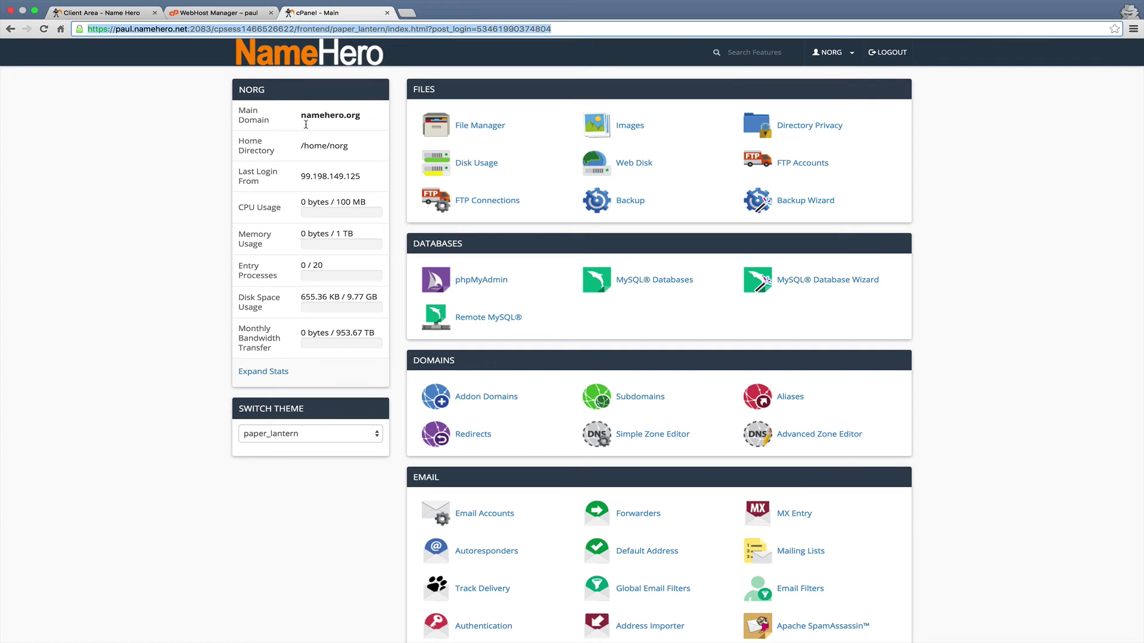
left_click(232, 15)
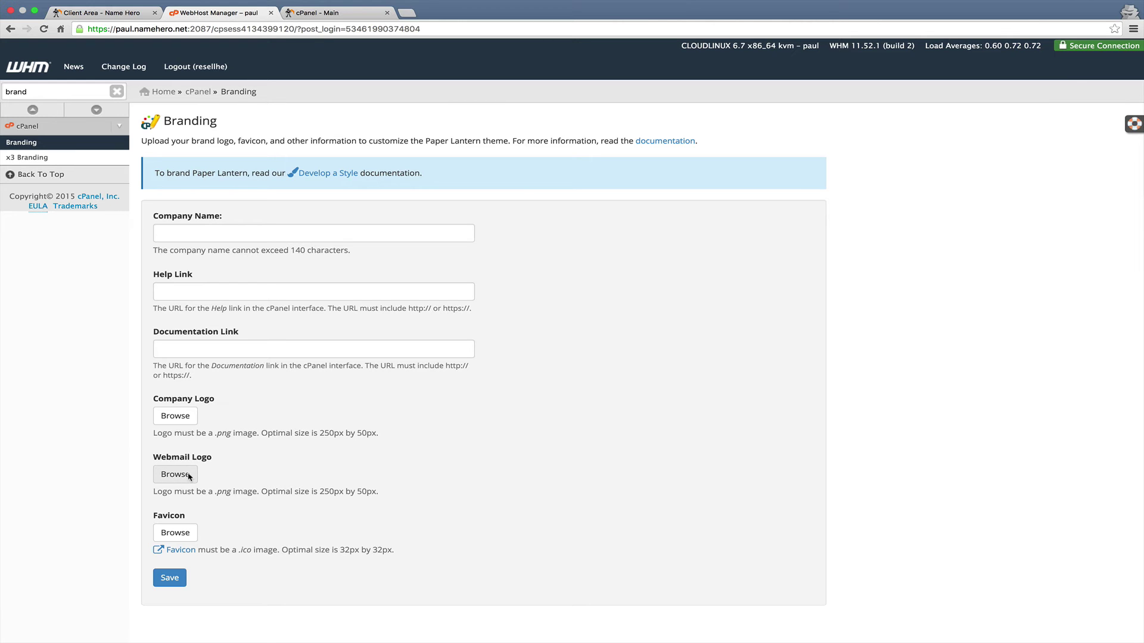
left_click(301, 14)
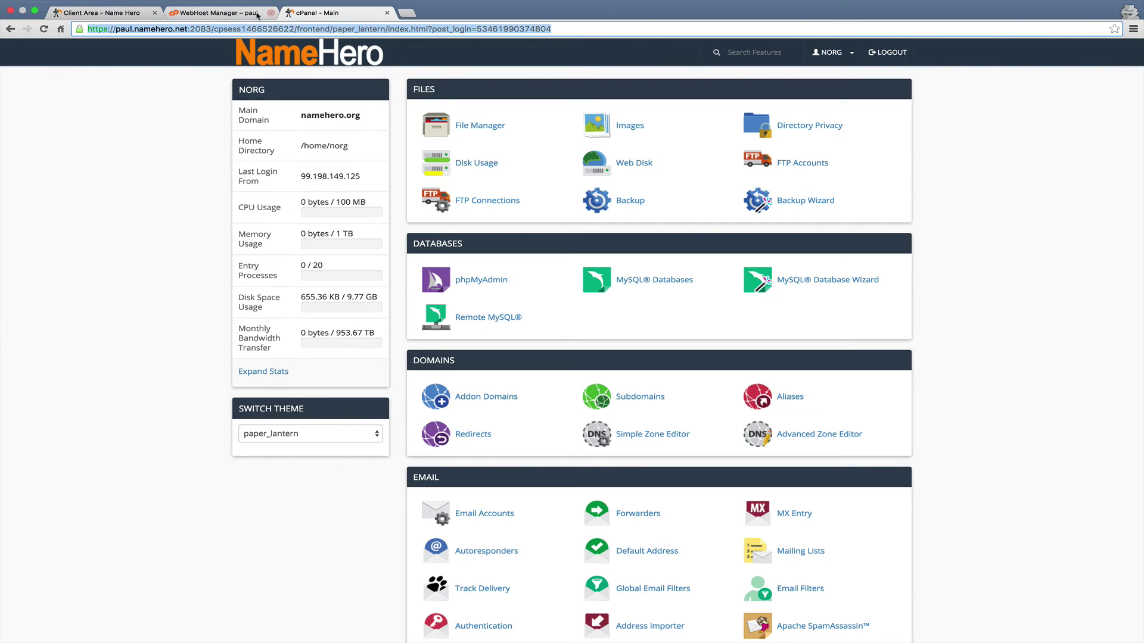
left_click(218, 12)
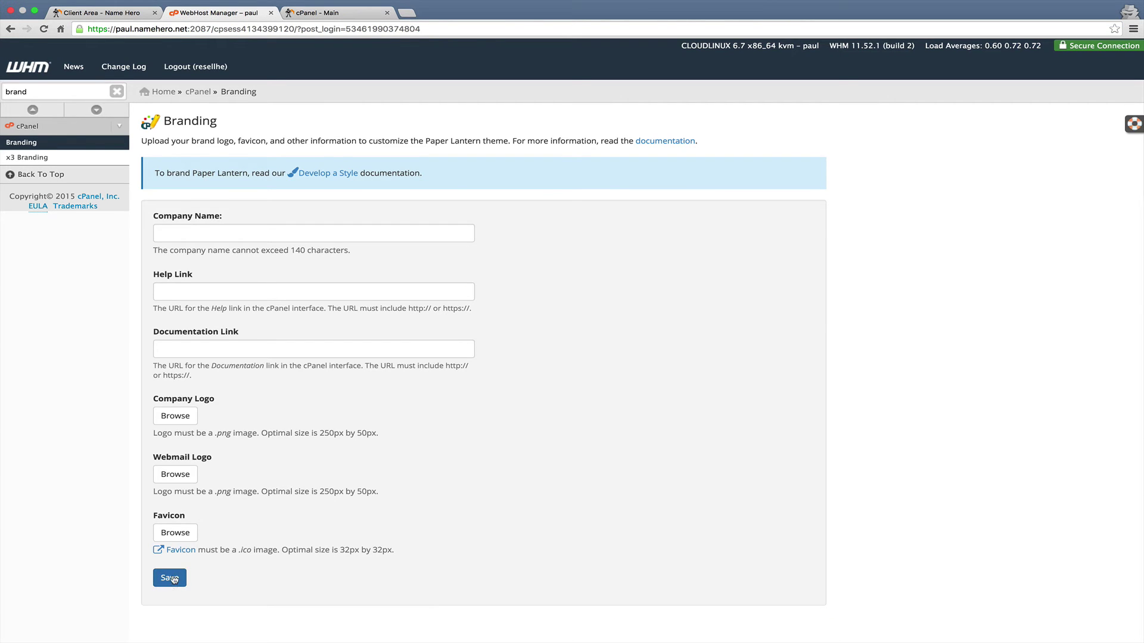
Clear the feature search and check the default nameservers on the Basic cPanel & WHM Setup page.
left_click(116, 92)
left_click(72, 144)
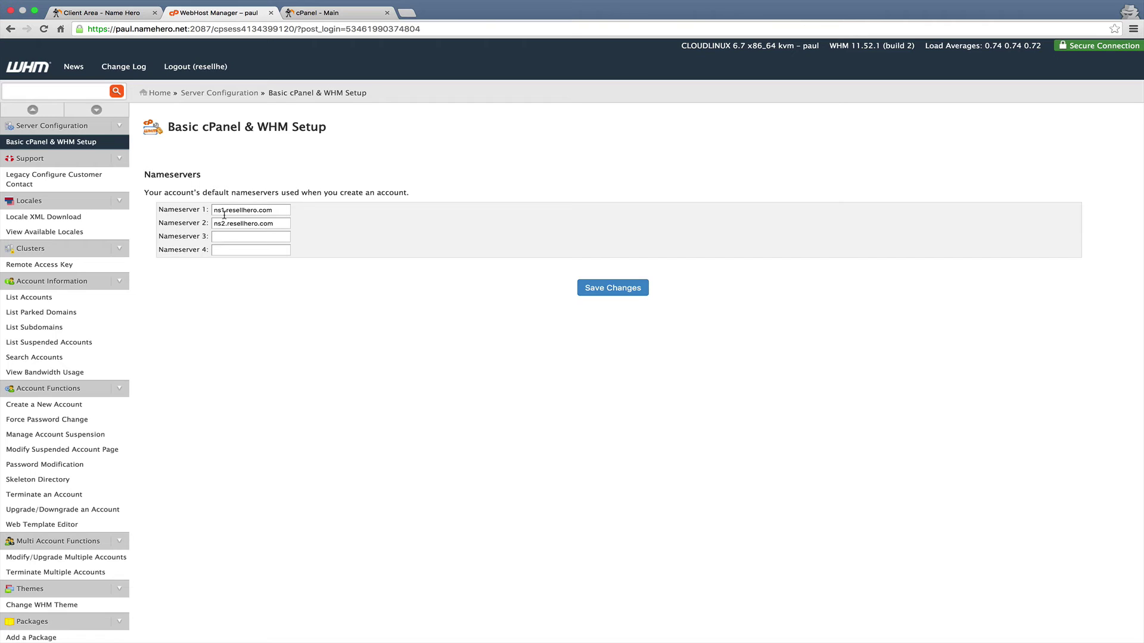
left_click_drag(232, 211, 258, 212)
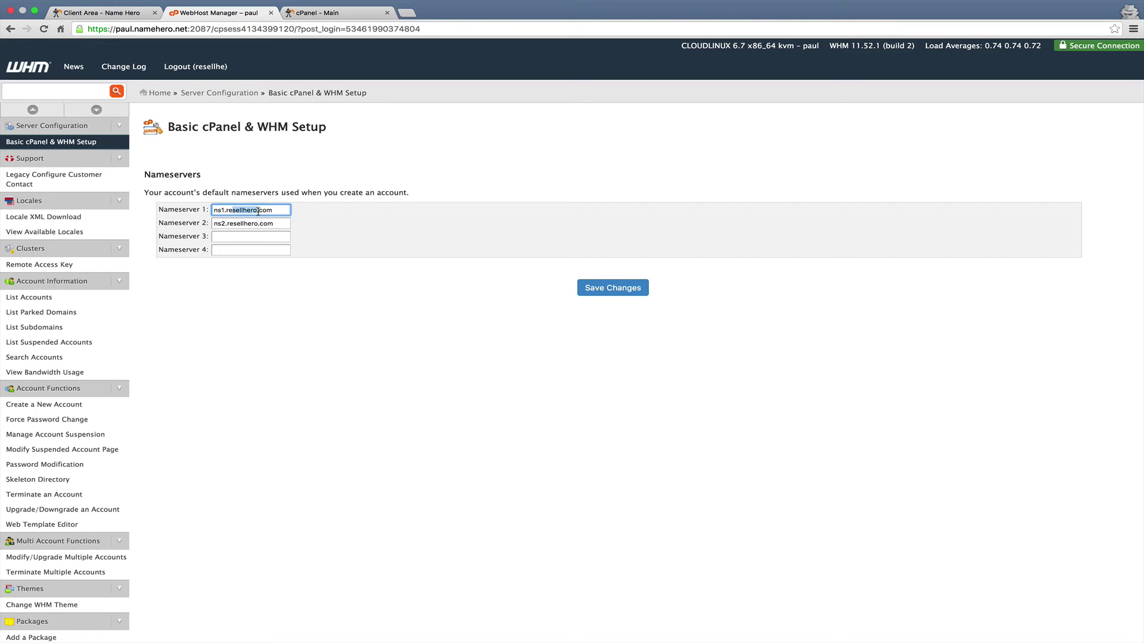
Review the support, billing and sales contact options on the Legacy Configure Customer Contact page.
left_click(55, 187)
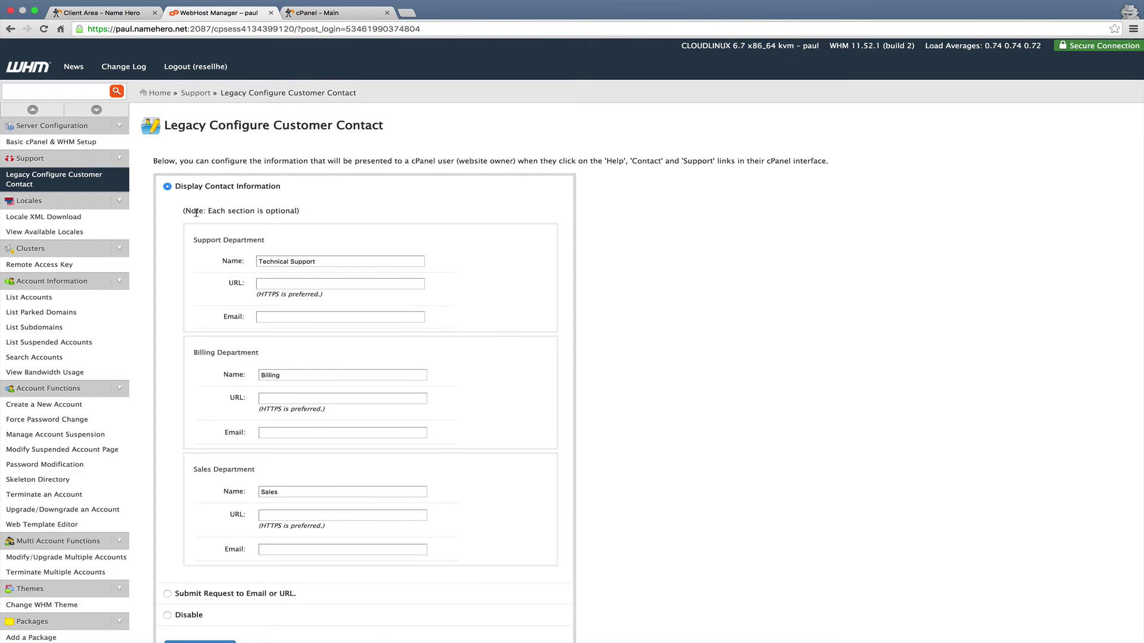
scroll(196, 212, "down", 1)
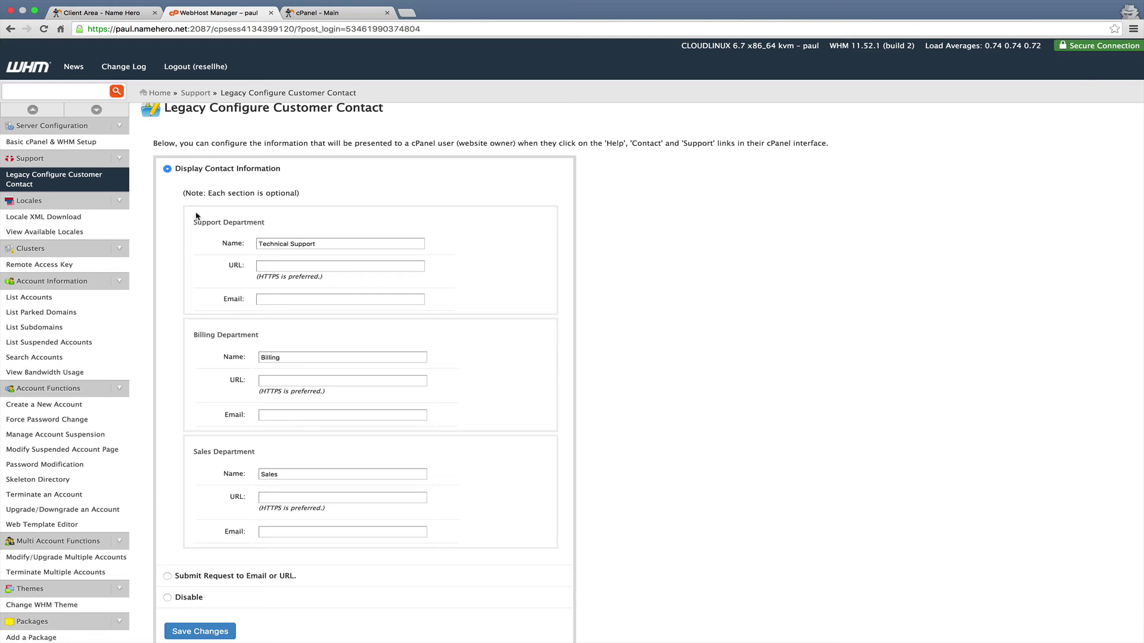
scroll(196, 216, "down", 3)
scroll(211, 210, "up", 4)
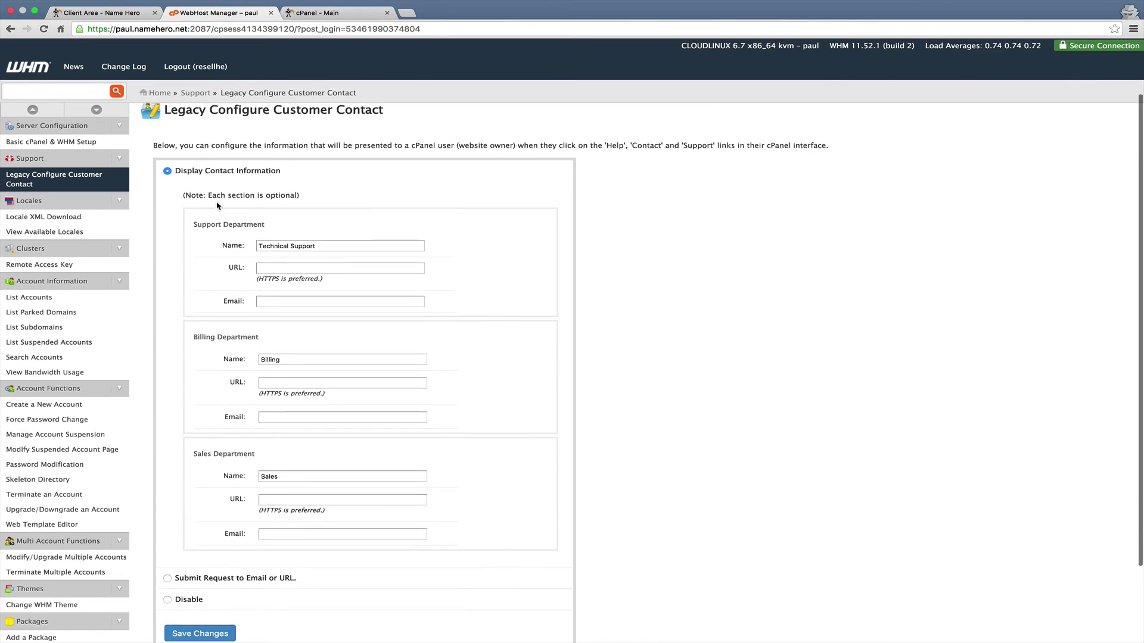
View the Locale XML Download page and look through the list of available locales.
left_click(79, 218)
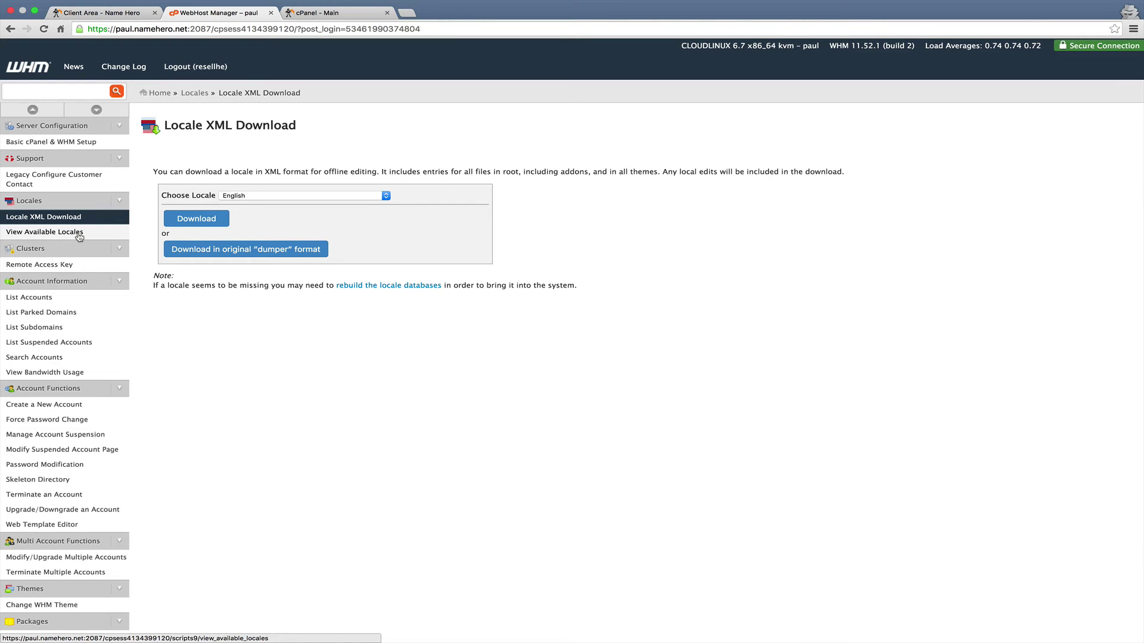
left_click(78, 233)
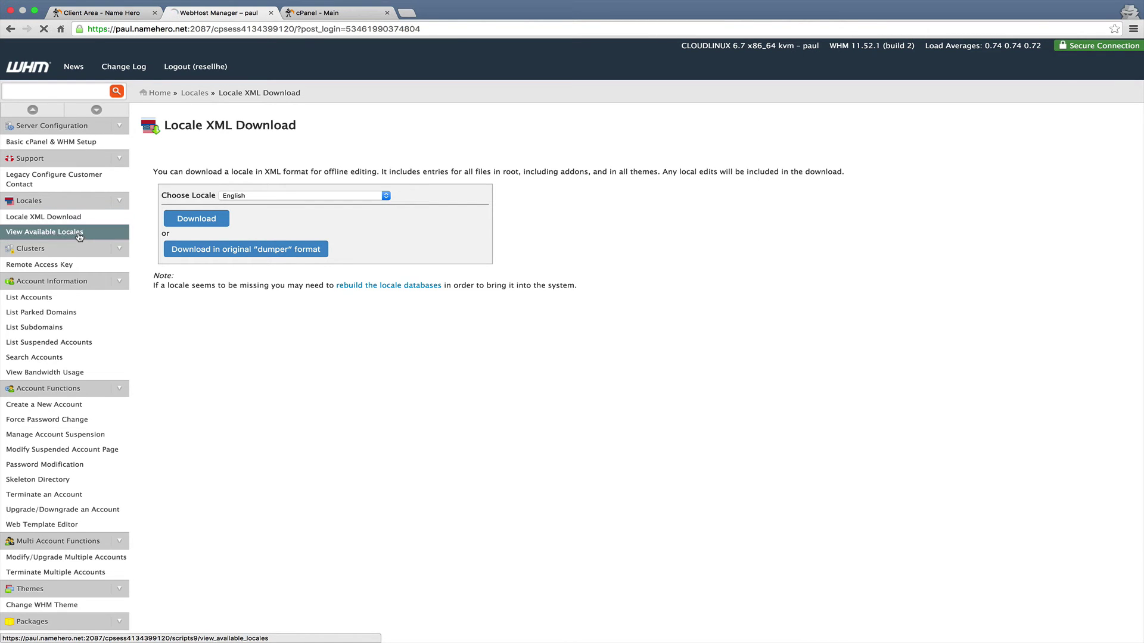
scroll(273, 260, "down", 3)
scroll(273, 264, "up", 3)
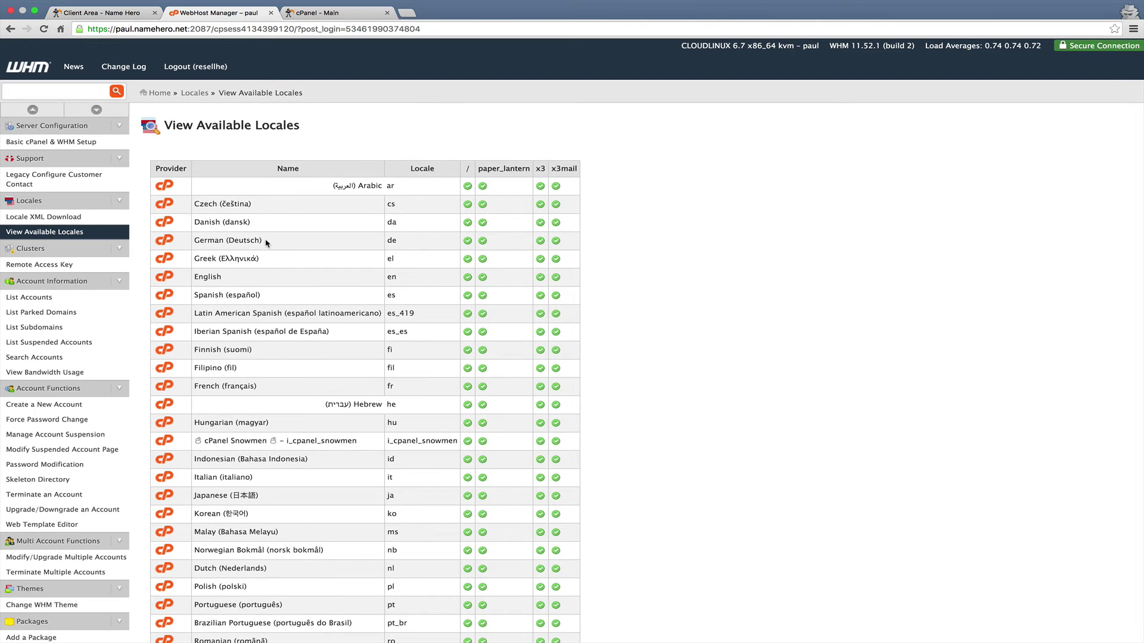
Open the Remote Access Key page and examine the reseller user's access key.
left_click(69, 269)
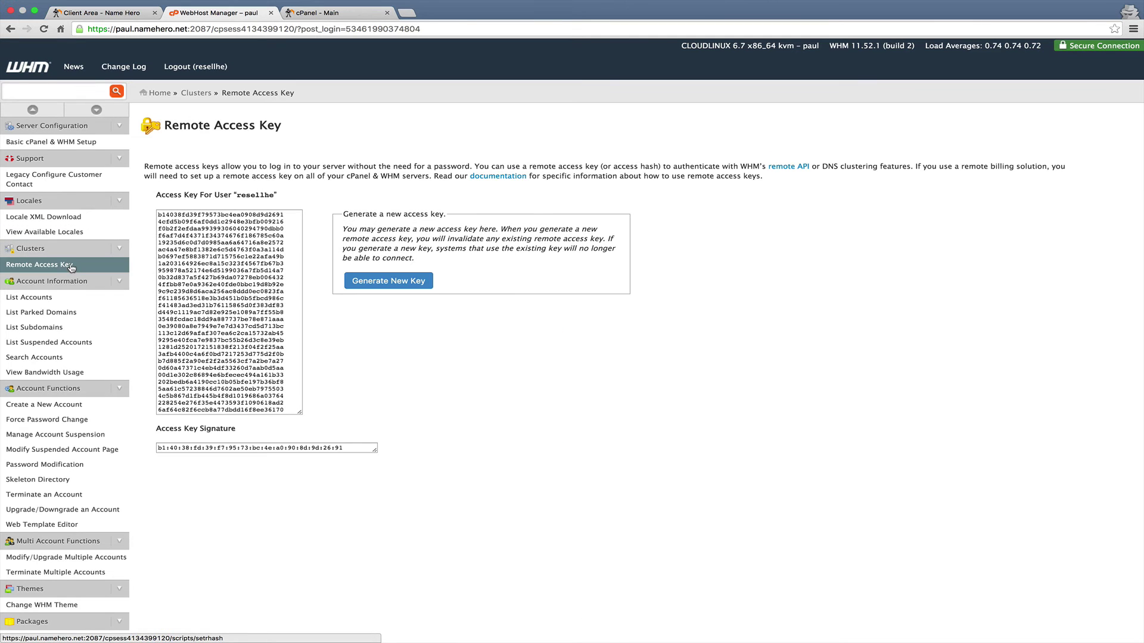
left_click(255, 292)
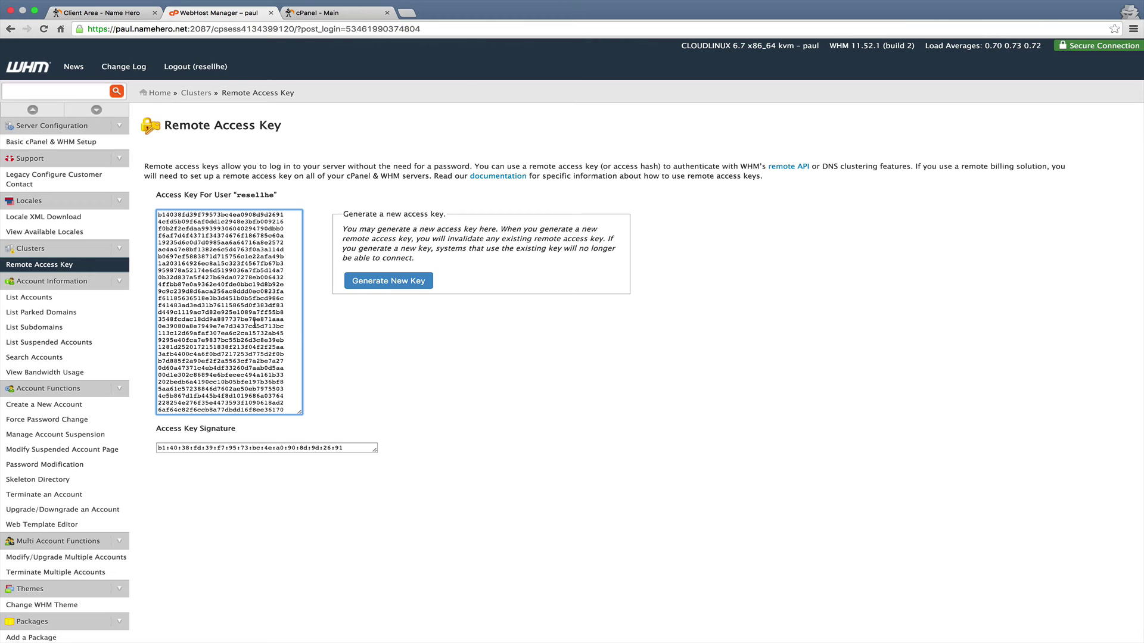
left_click_drag(253, 340, 212, 236)
left_click(195, 308)
View the list of hosting accounts and check the bandwidth usage of each account.
left_click(54, 302)
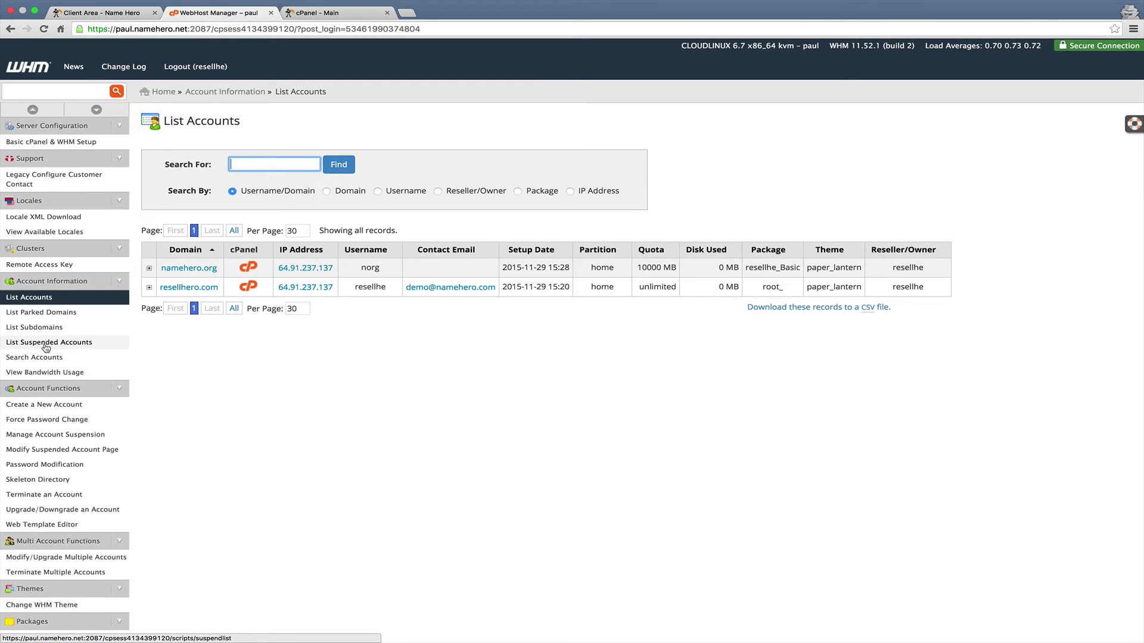
left_click(39, 373)
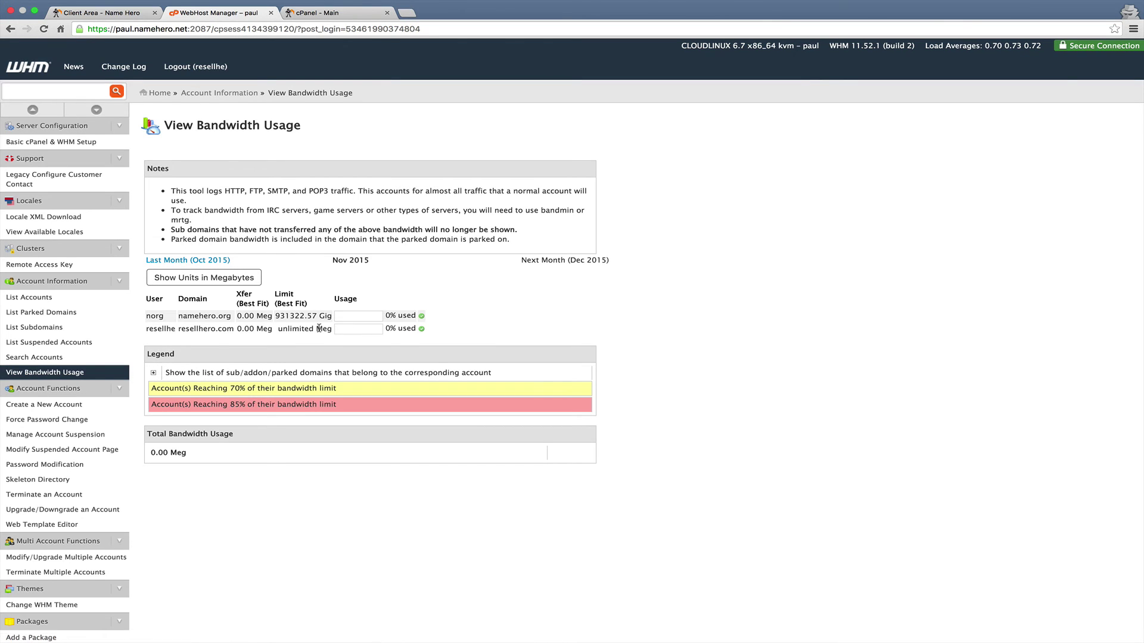
Look through the Create a New Account, Force Password Change and Manage Account Suspension pages.
scroll(90, 417, "down", 3)
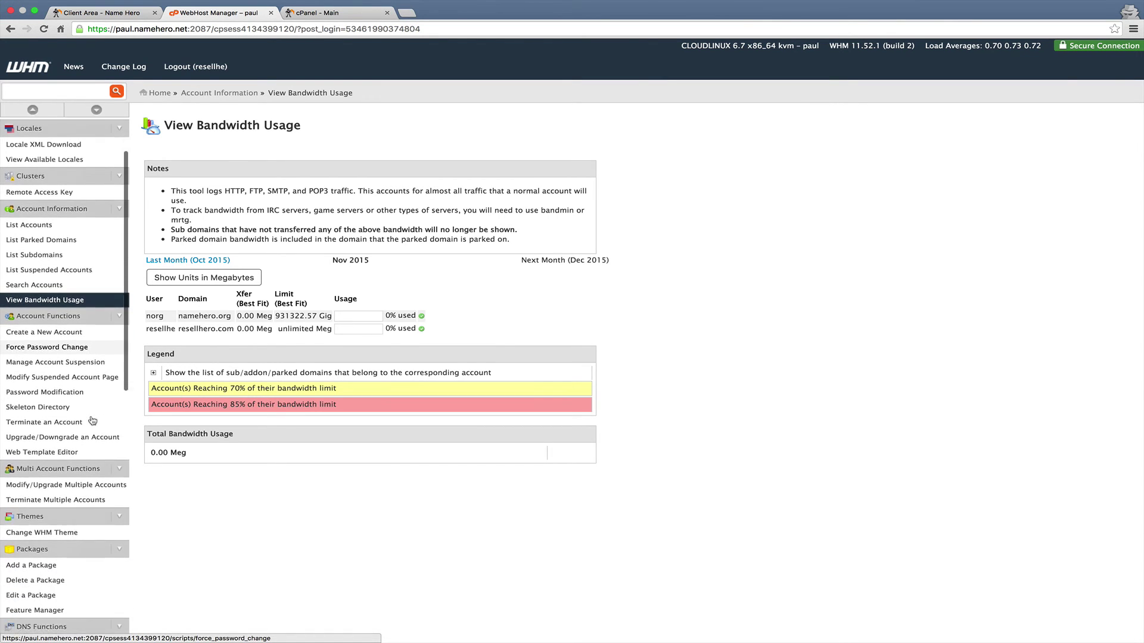
left_click(82, 307)
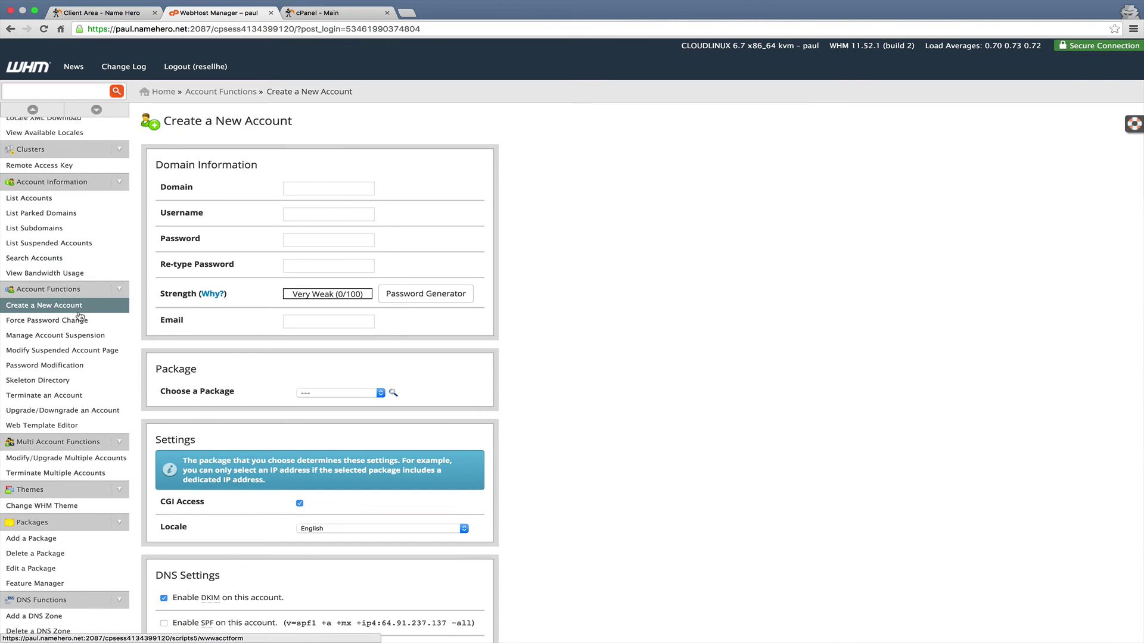
left_click(91, 321)
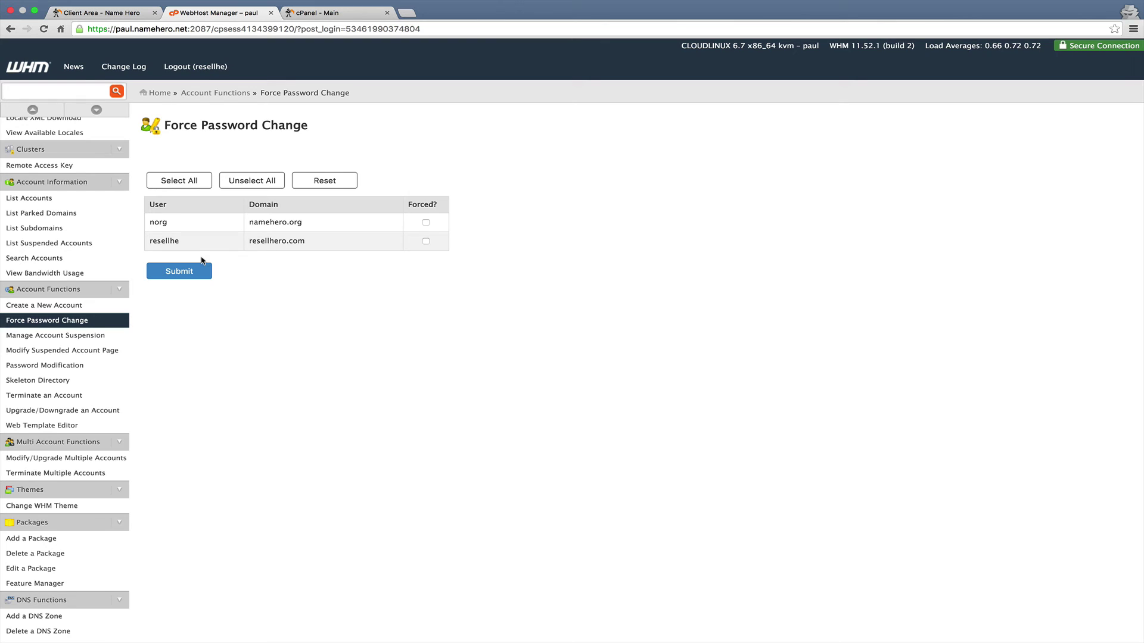
left_click(38, 336)
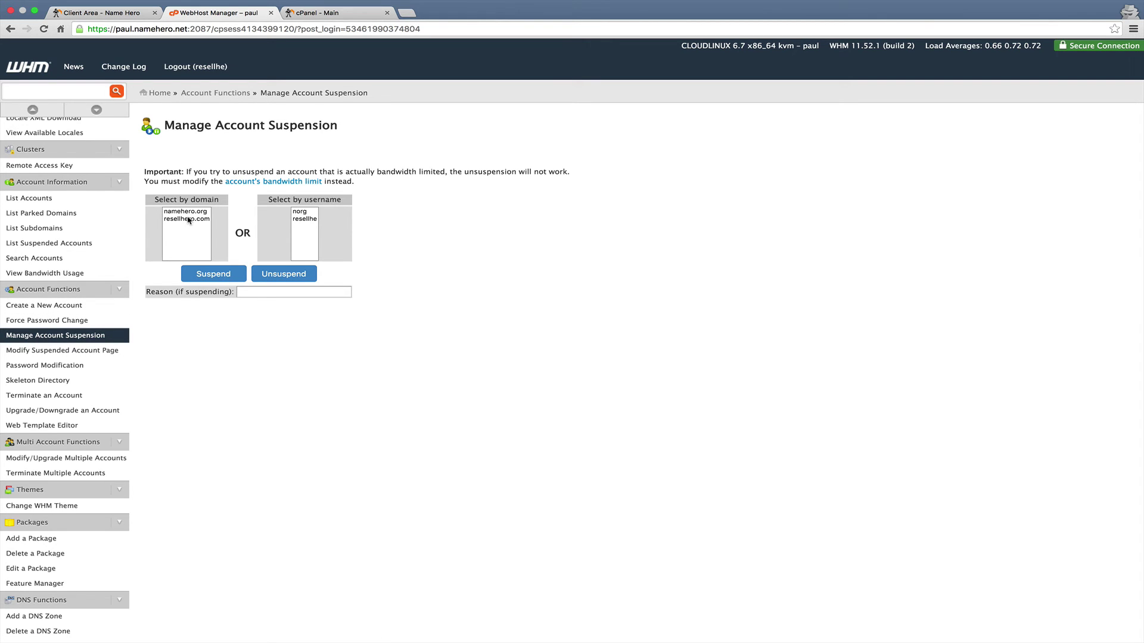
left_click(188, 219)
Open the suspended account page template and examine its HTML code and the custom template upload option.
left_click(62, 351)
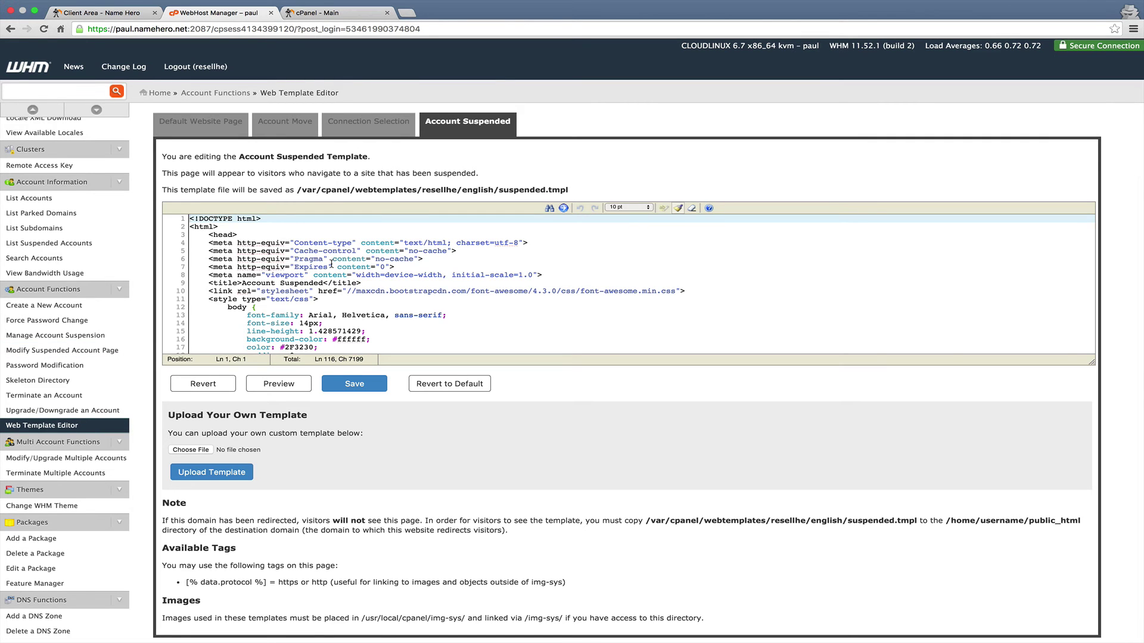
scroll(331, 264, "down", 20)
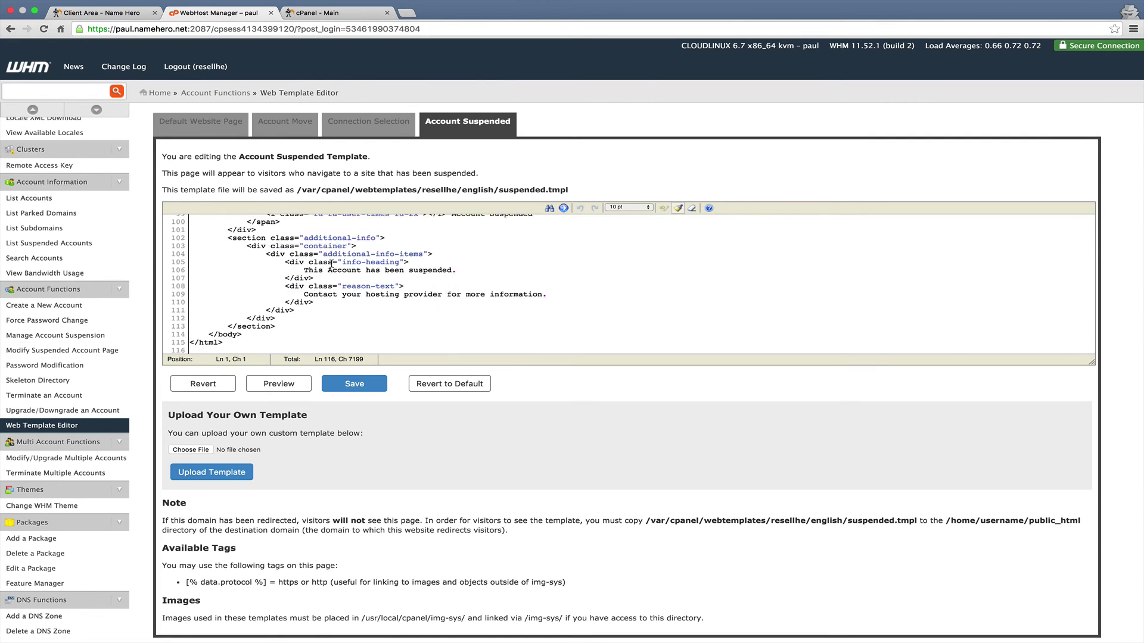
scroll(331, 264, "up", 20)
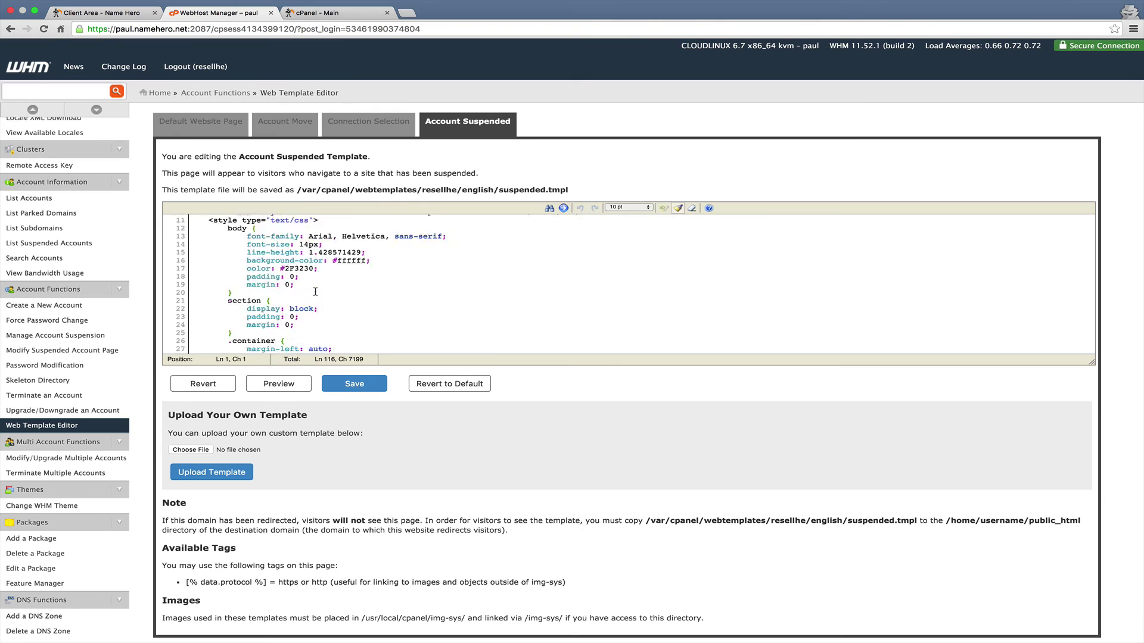
scroll(315, 291, "up", 5)
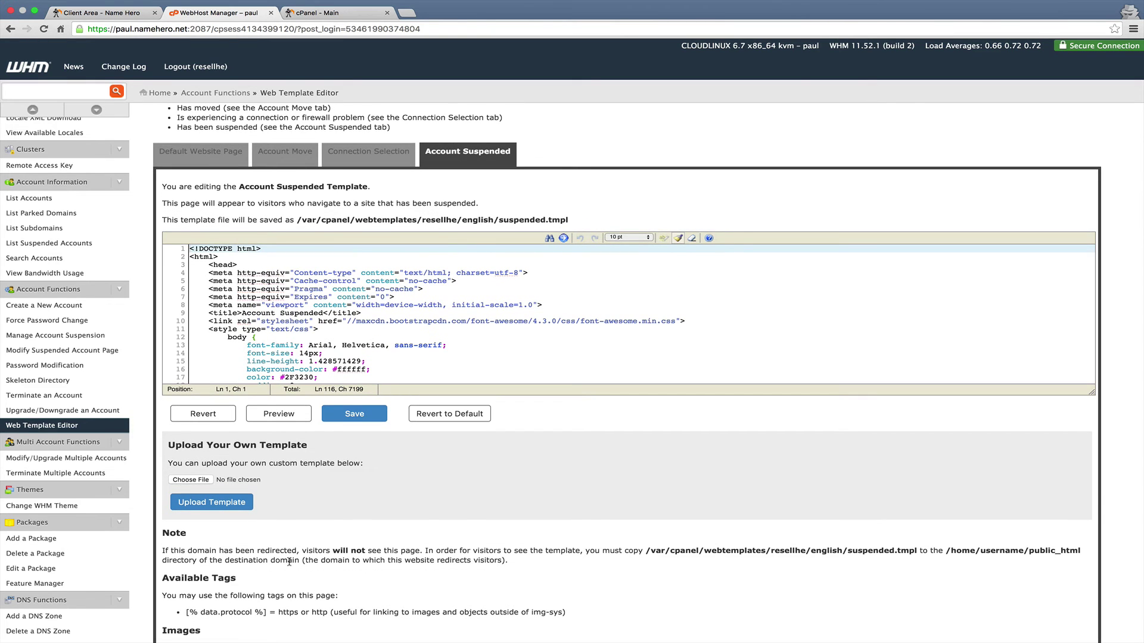
scroll(289, 562, "down", 1)
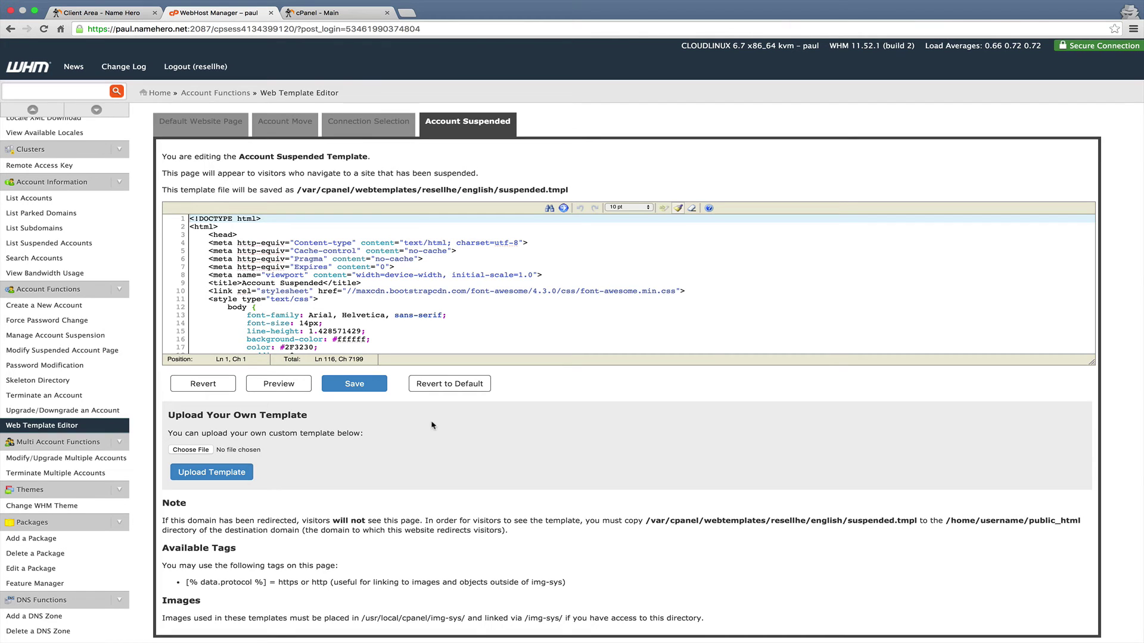
scroll(406, 274, "down", 1)
Look at the package choices for modifying multiple accounts, and view the Terminate Multiple Accounts page.
scroll(90, 357, "down", 4)
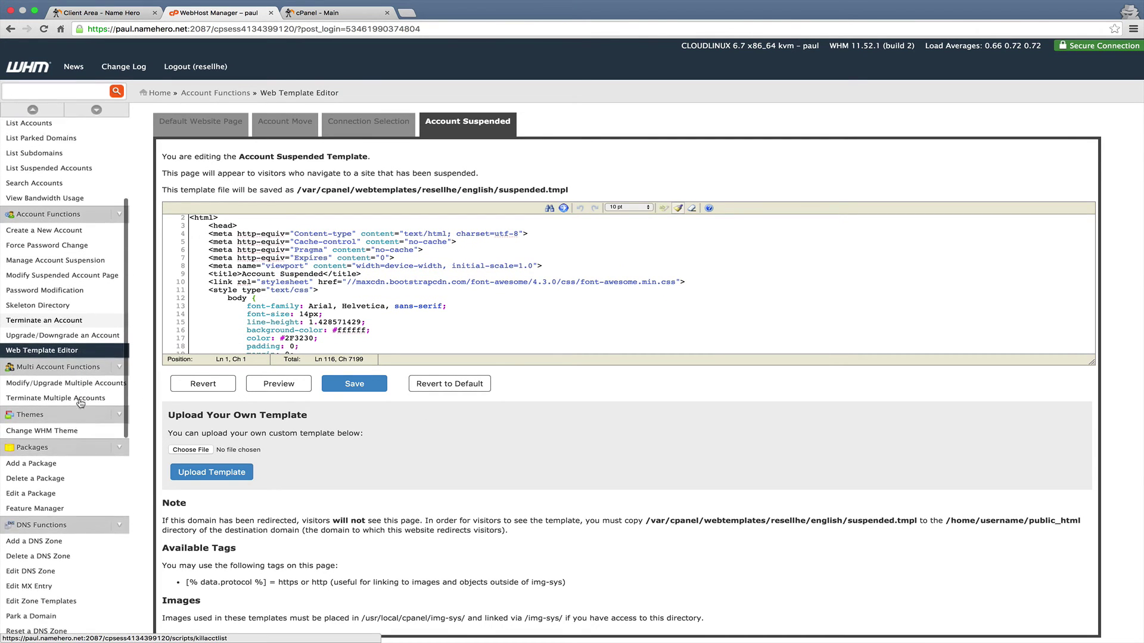
left_click(94, 339)
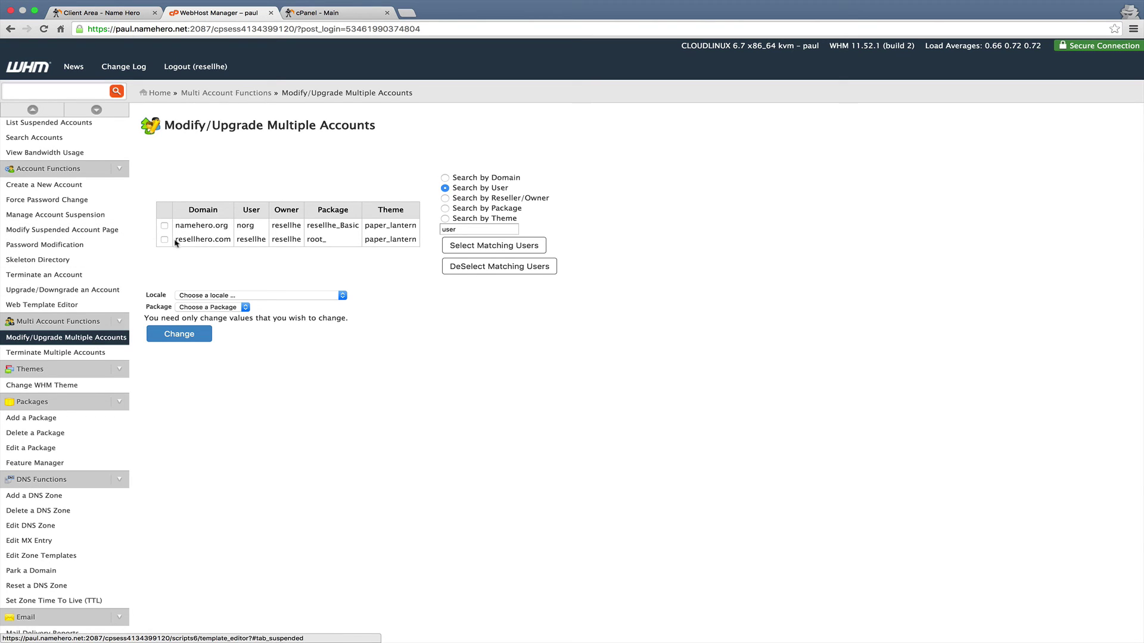
left_click(197, 308)
left_click(222, 281)
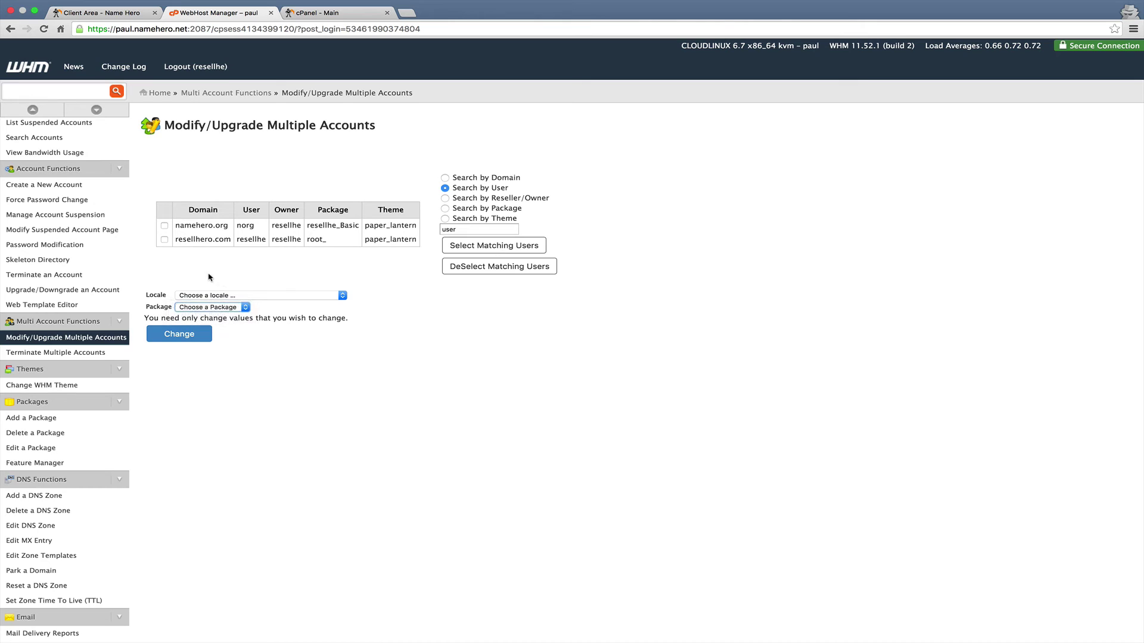
left_click(84, 352)
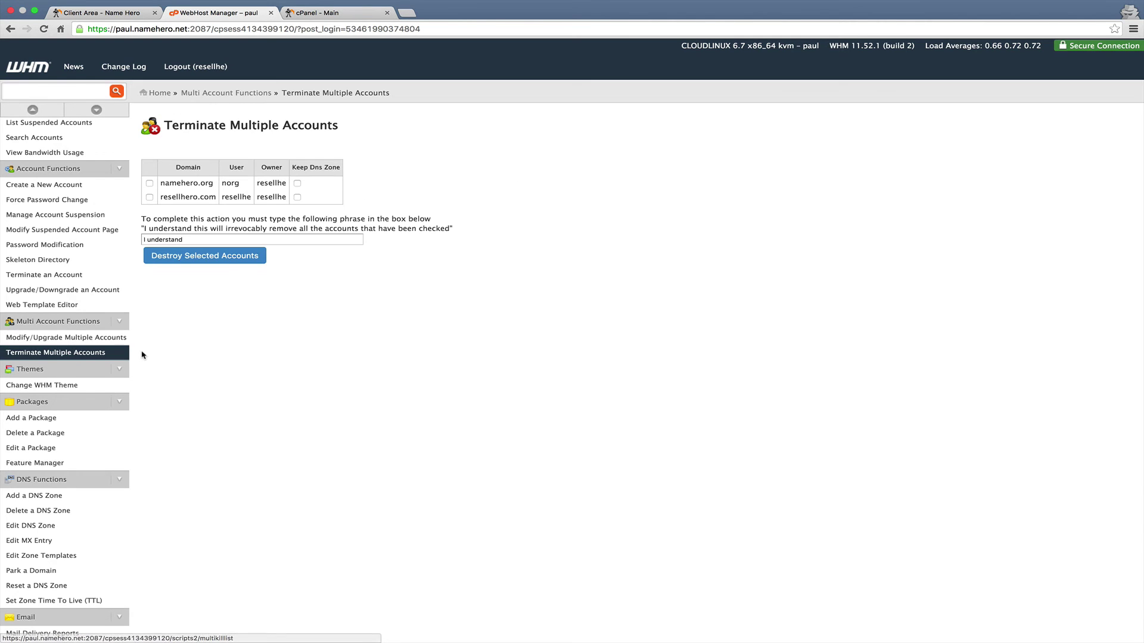
Check the available WHM themes on the Change WHM Theme page.
scroll(61, 286, "down", 5)
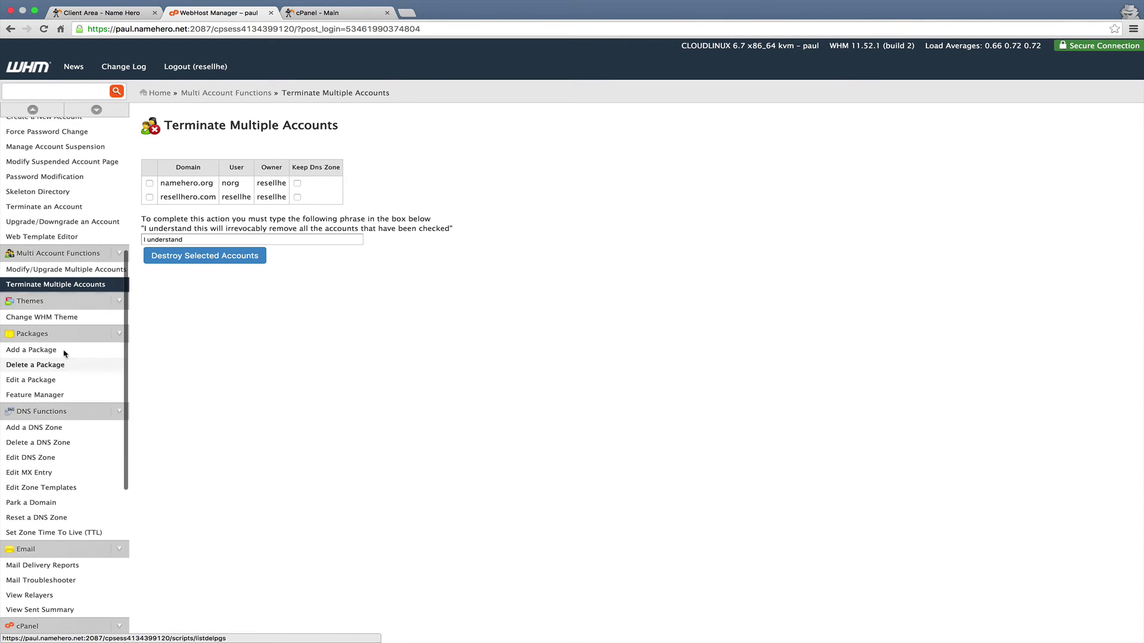
scroll(75, 274, "up", 2)
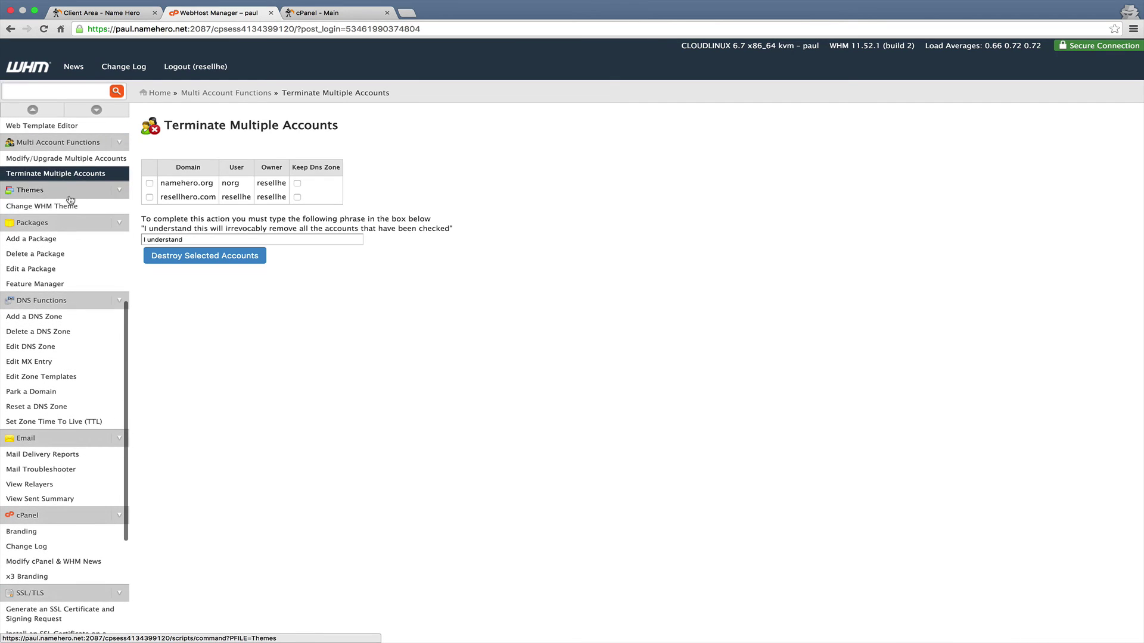
left_click(70, 204)
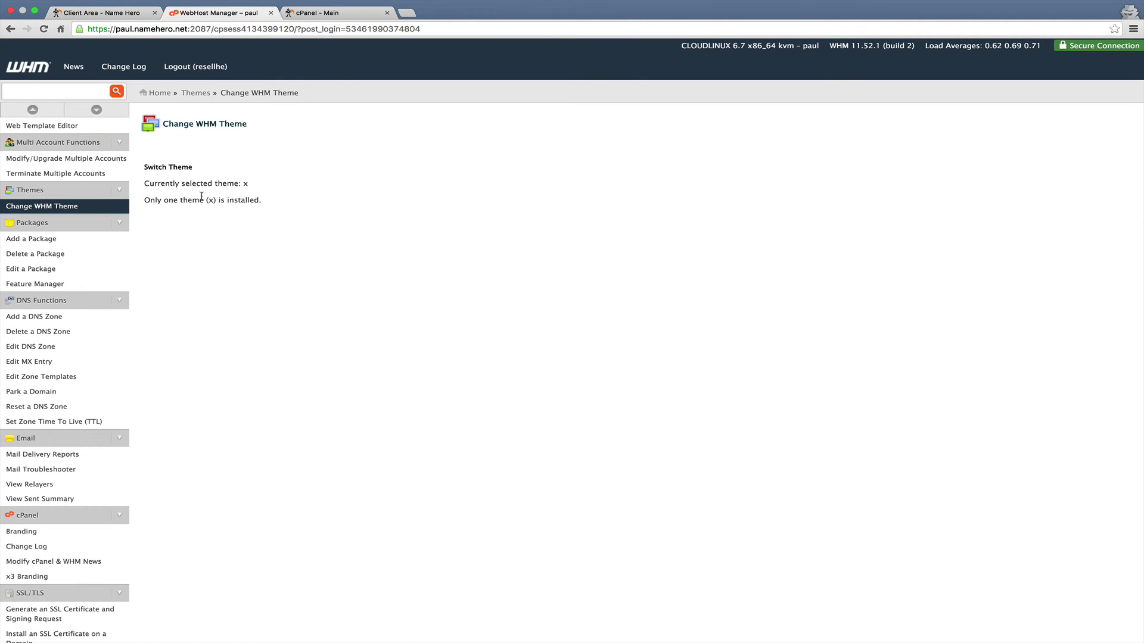
View the pages for adding and deleting hosting packages, and open the Edit a Package page.
left_click(106, 240)
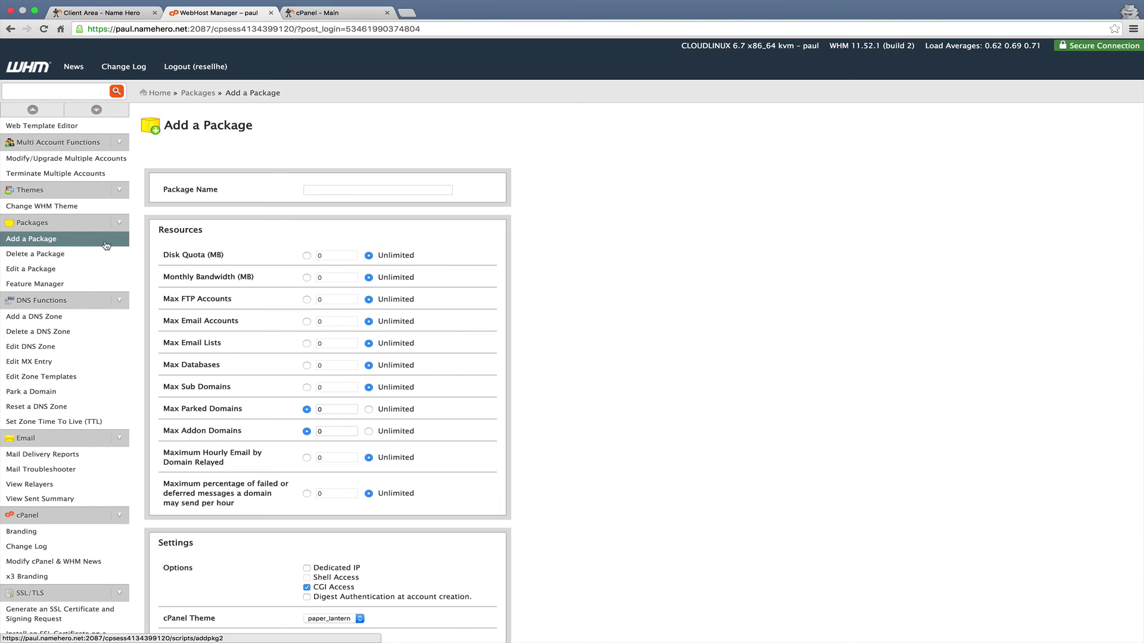
left_click(72, 255)
left_click(59, 271)
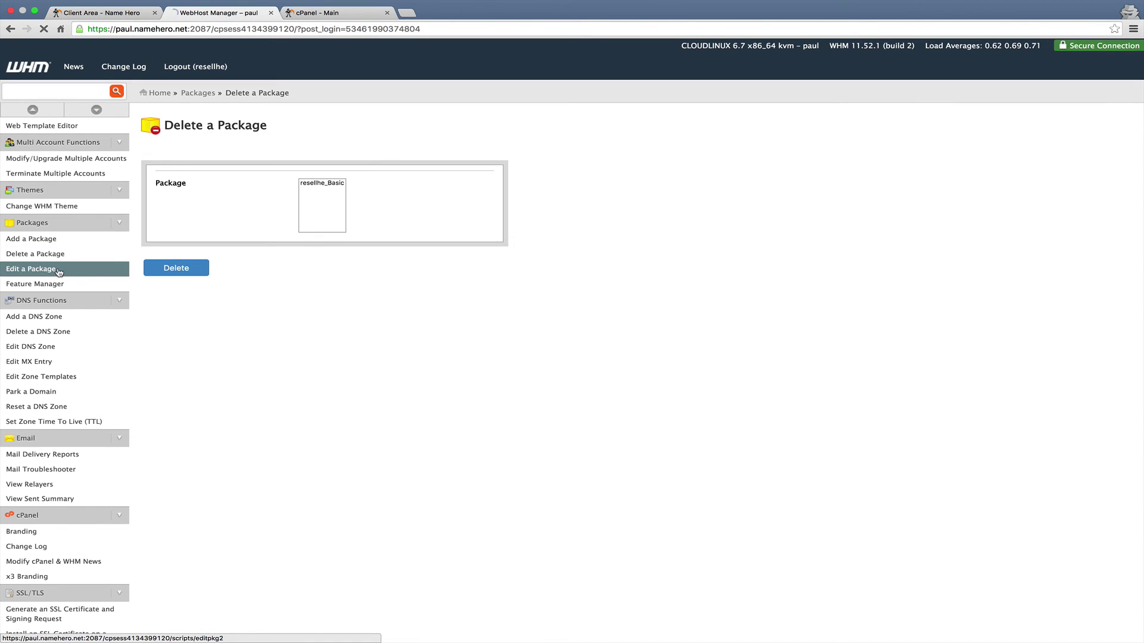
View the Feature Manager and the DNS pages for adding, deleting and editing zones, MX entries and zone templates.
left_click(49, 286)
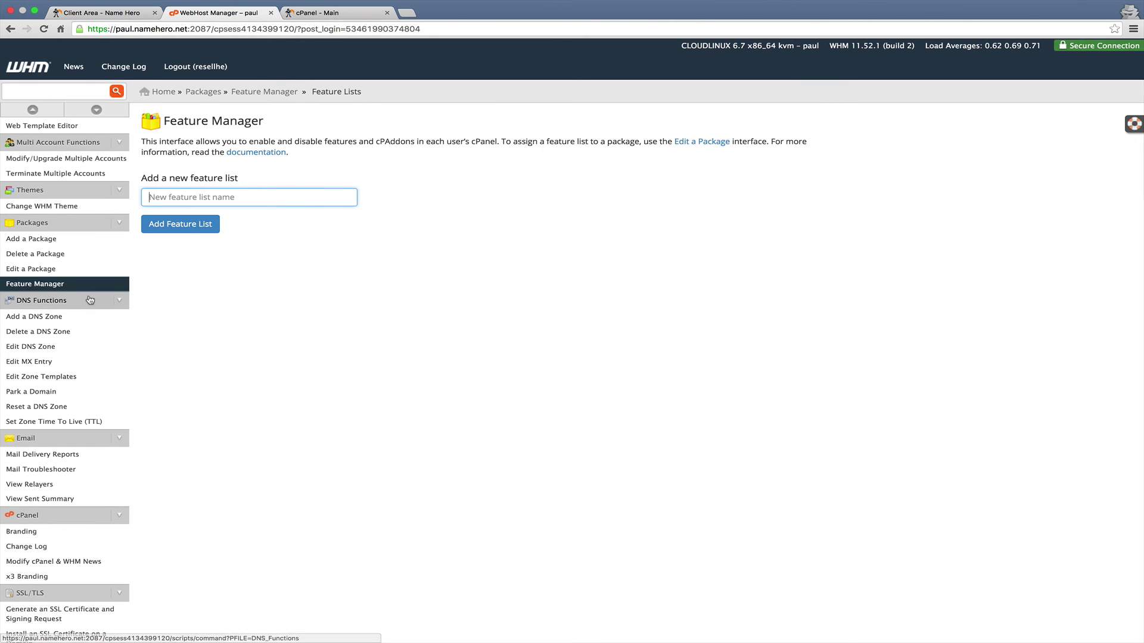
scroll(66, 269, "down", 2)
left_click(65, 267)
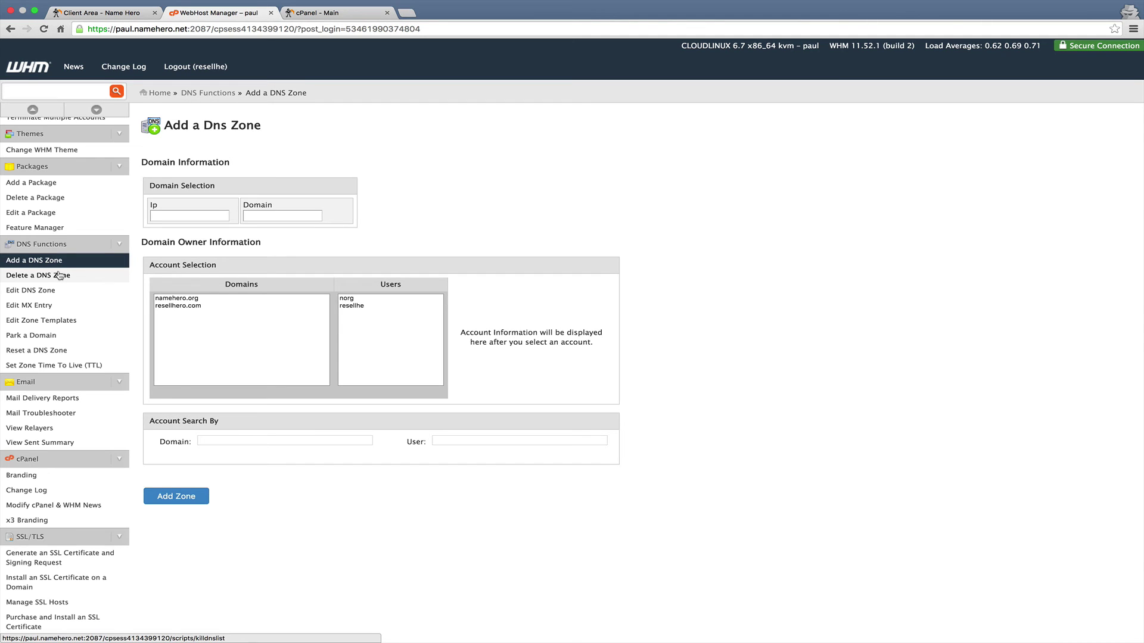
left_click(60, 275)
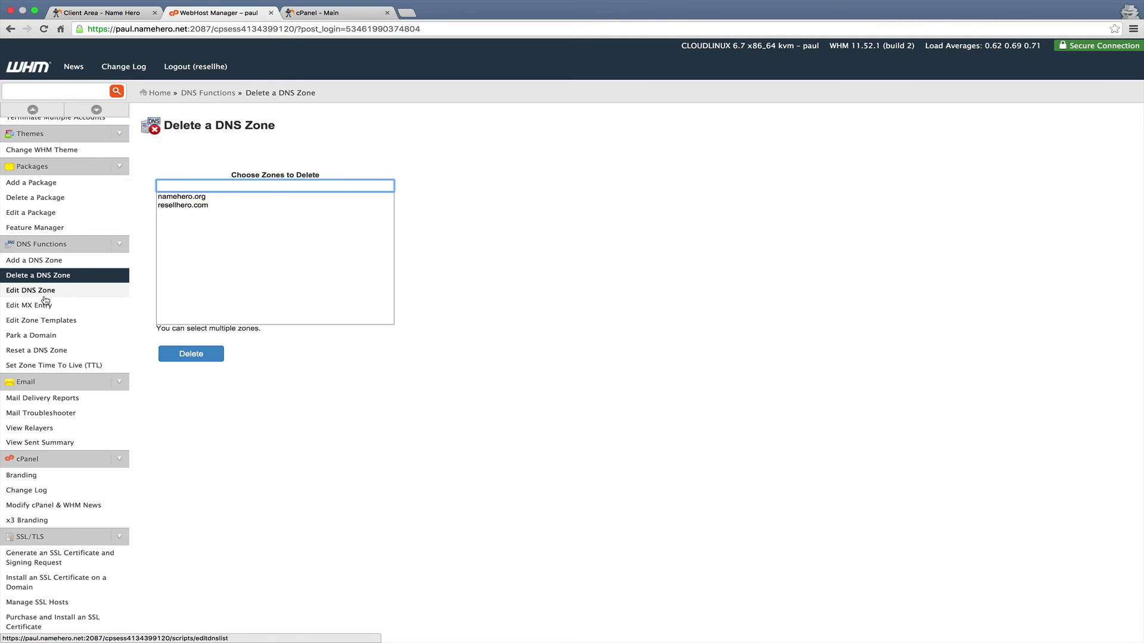
left_click(45, 298)
left_click(43, 306)
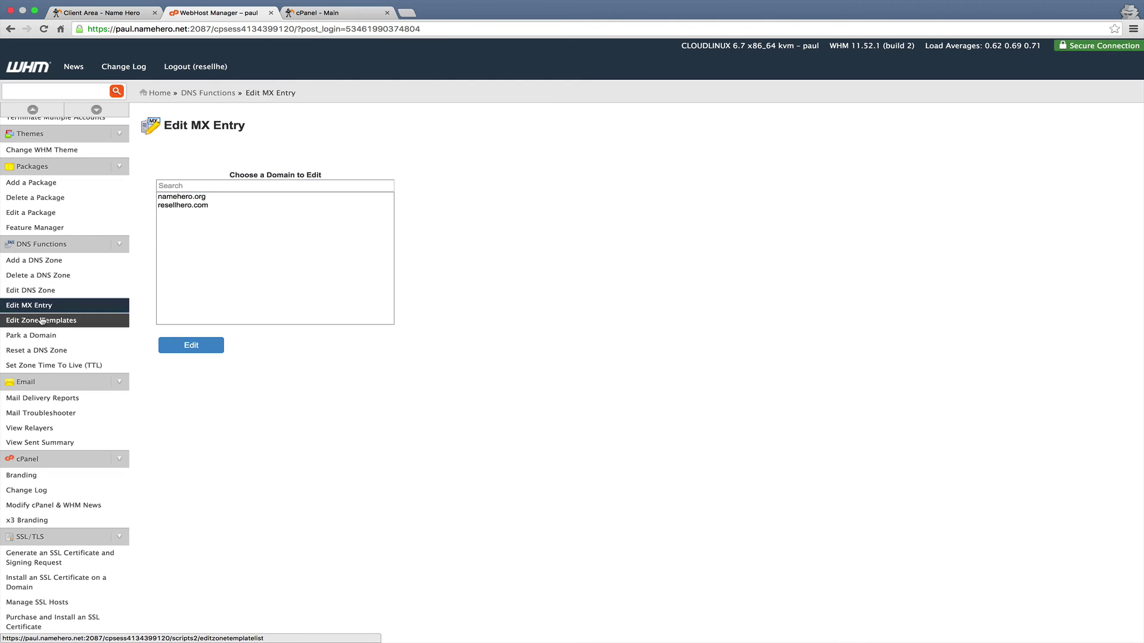
left_click(42, 321)
View the email tools for Mail Delivery Reports, Mail Troubleshooter and View Relayers.
scroll(38, 332, "down", 1)
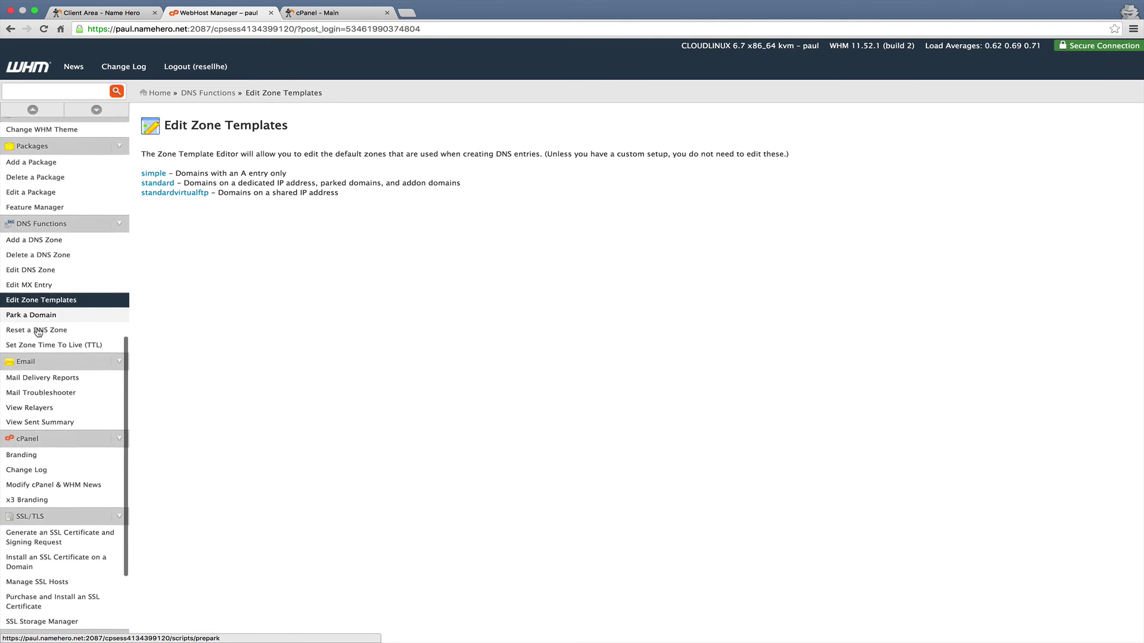
scroll(38, 332, "down", 3)
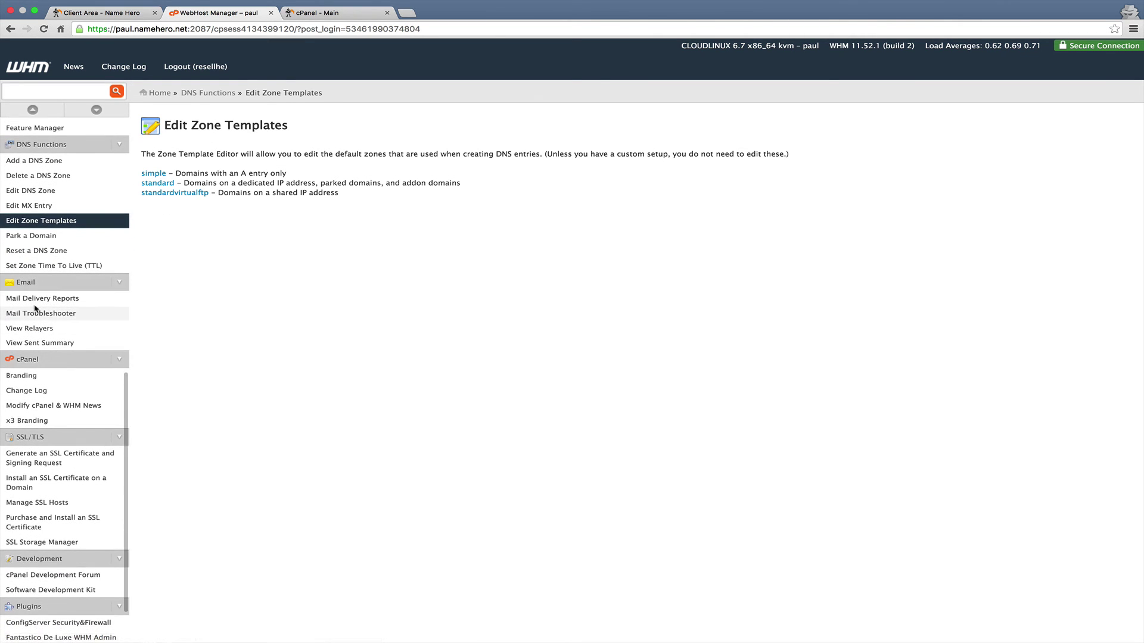
left_click(36, 299)
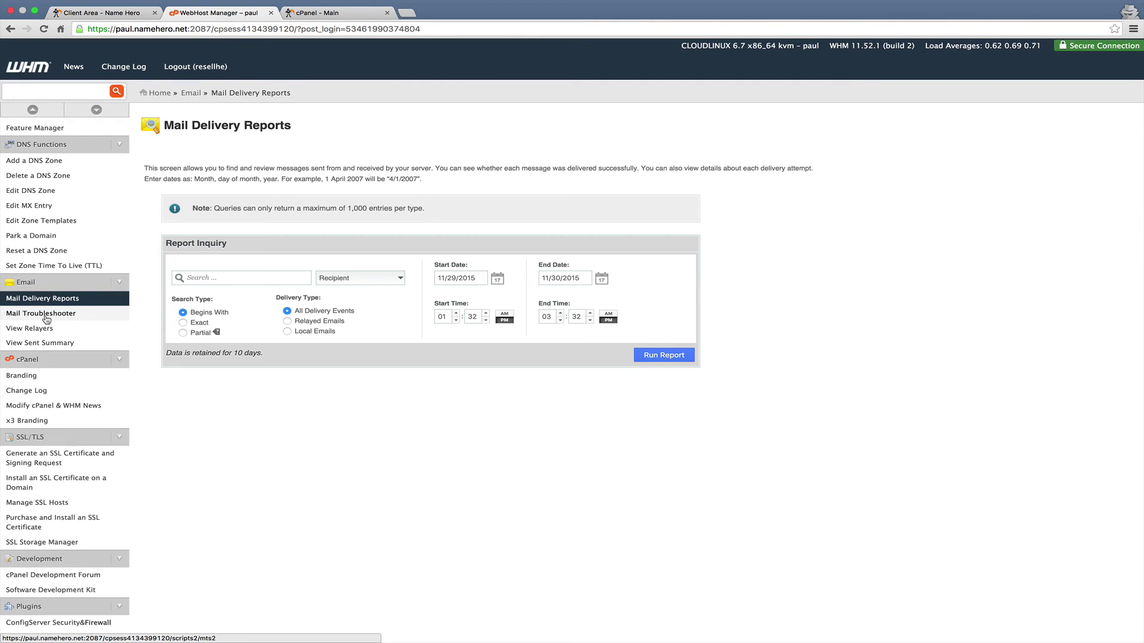
left_click(47, 314)
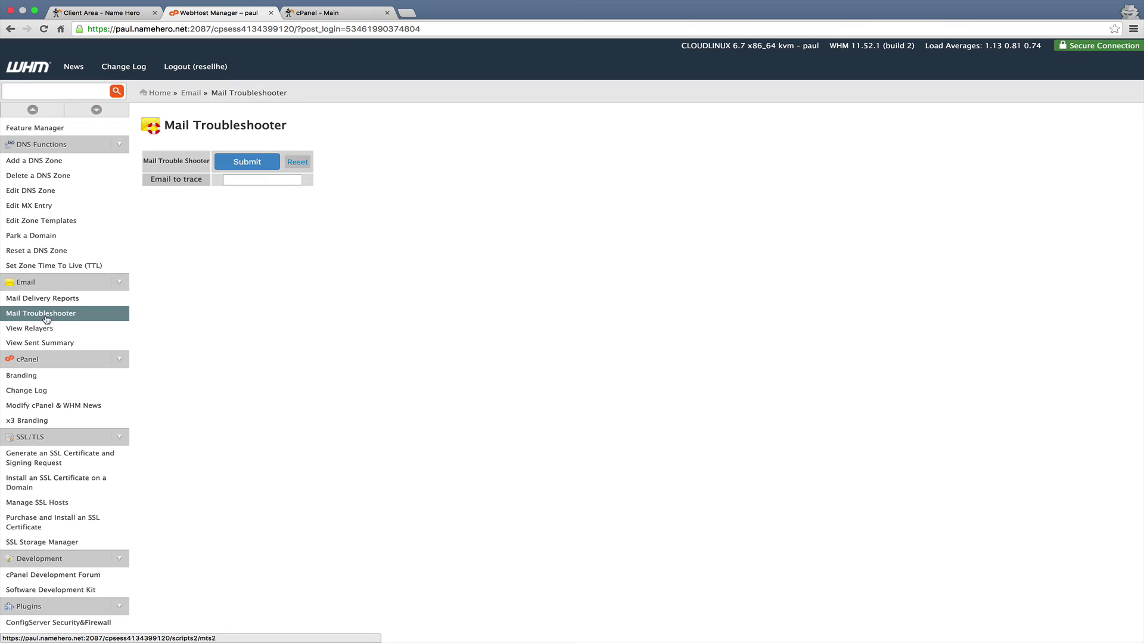
left_click(37, 330)
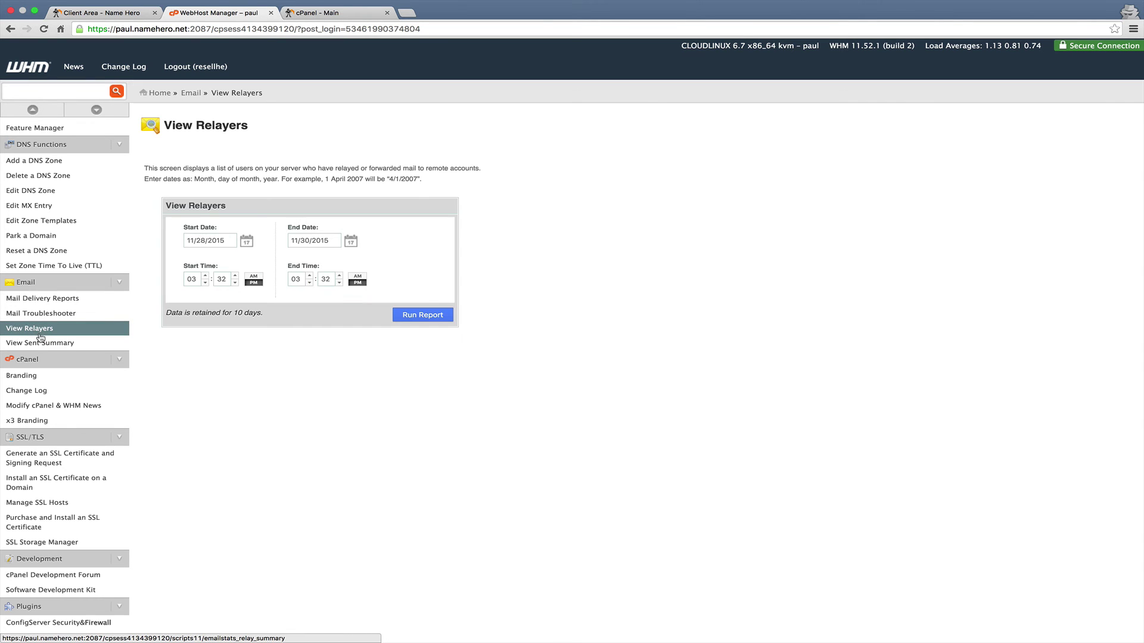
View the cPanel Branding page and the SSL pages for generating a signing request and installing a certificate on a domain.
scroll(40, 338, "down", 2)
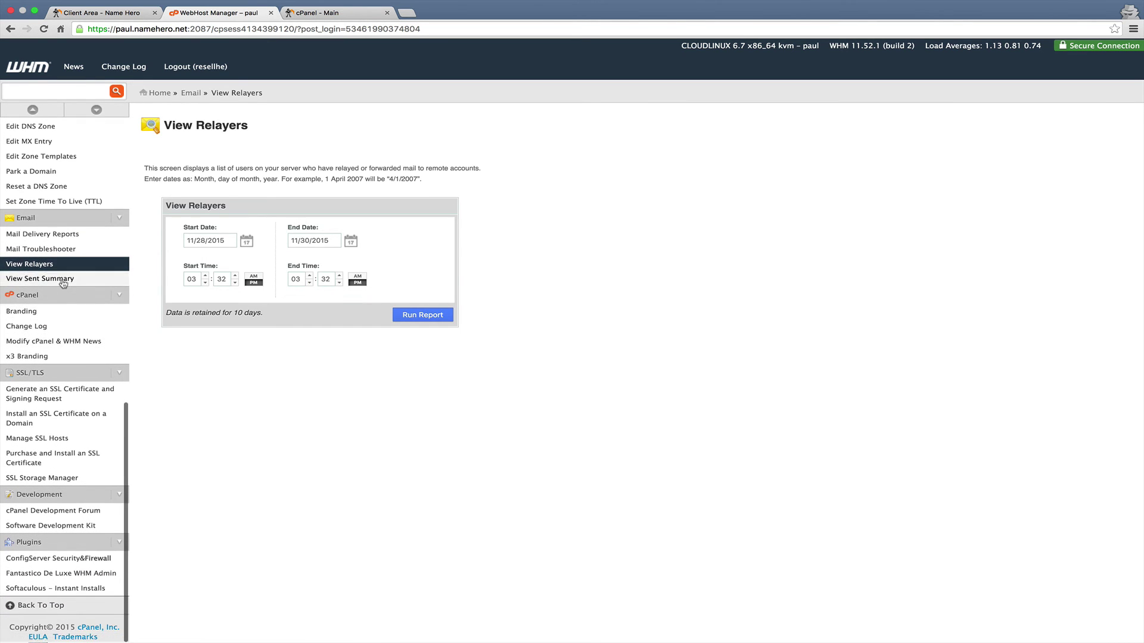
left_click(37, 317)
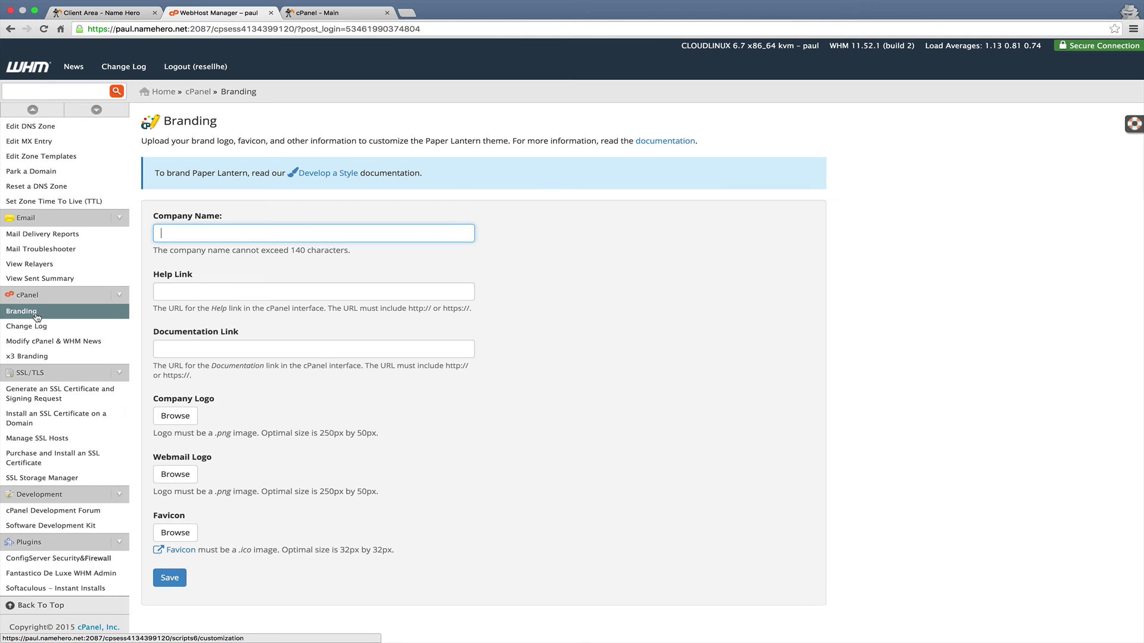
left_click(29, 395)
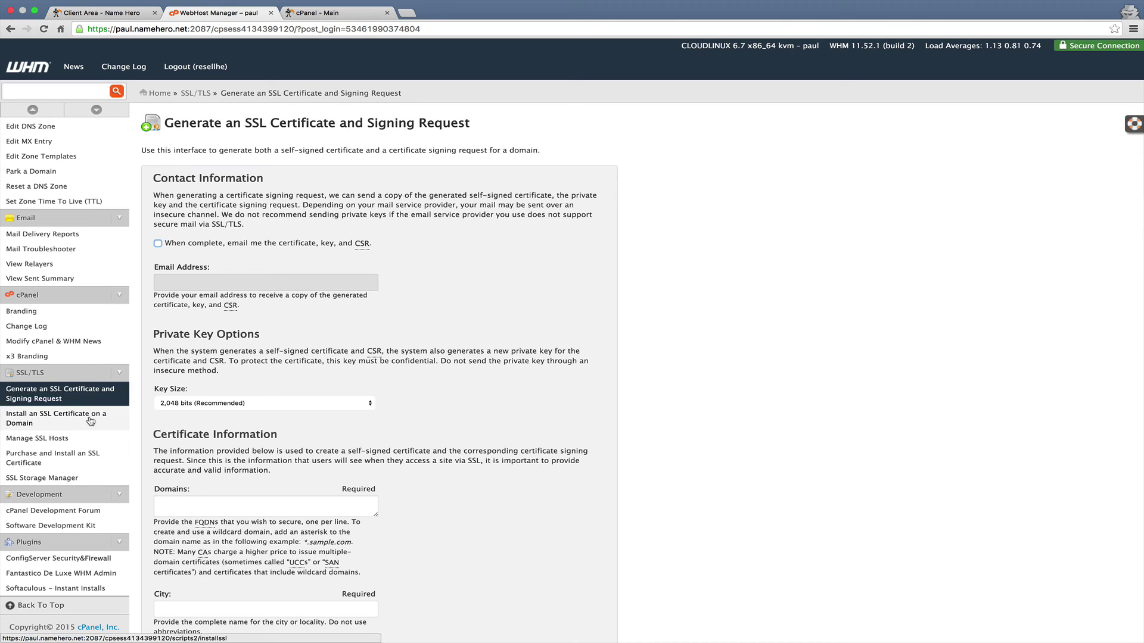
left_click(57, 417)
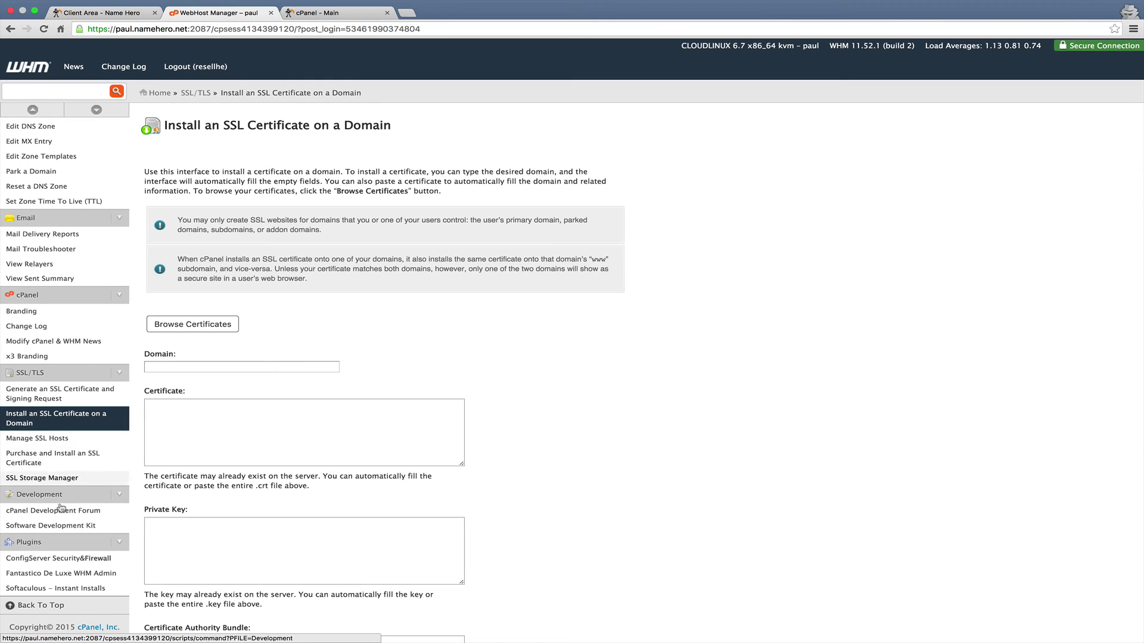
Open the cPanel Development Forum, look through its thread list, and return to WHM.
left_click(61, 512)
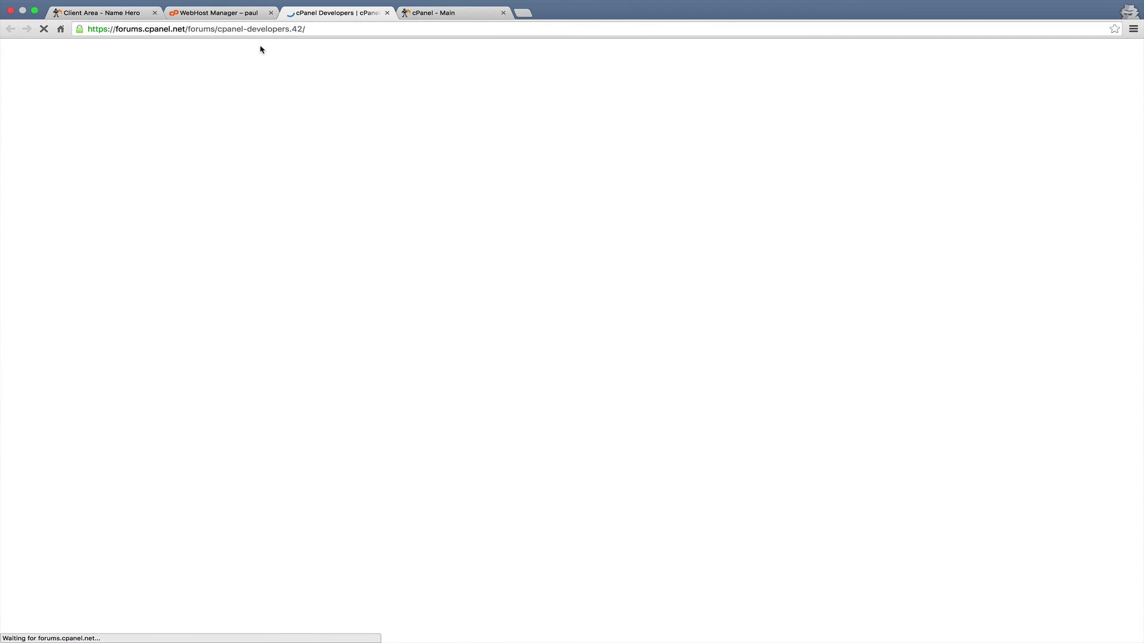
scroll(154, 334, "down", 15)
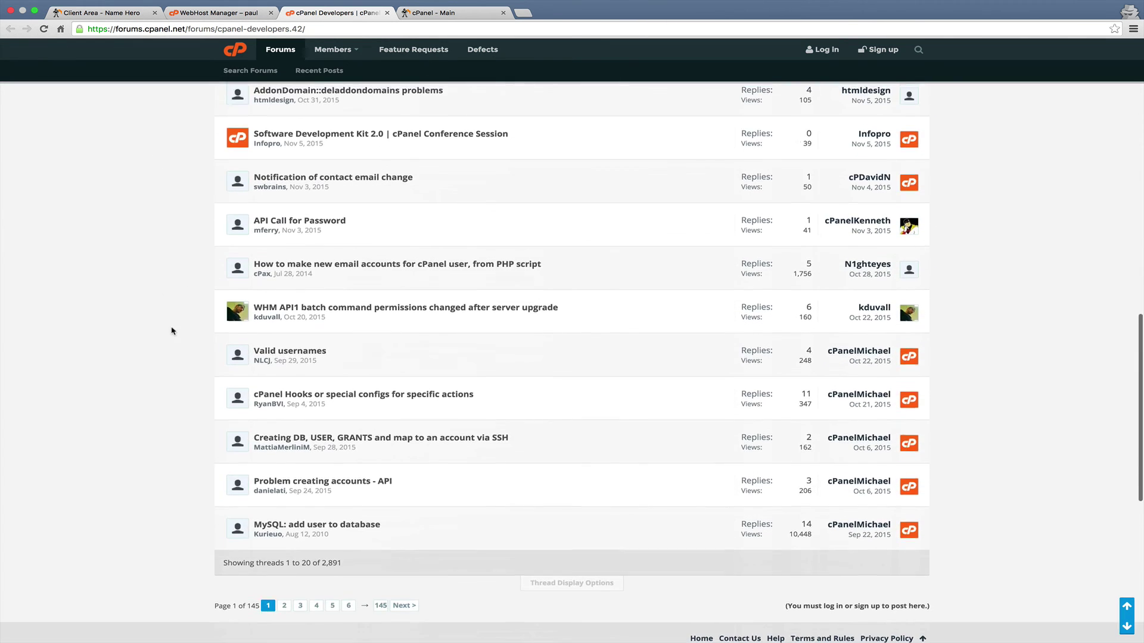
scroll(162, 332, "up", 20)
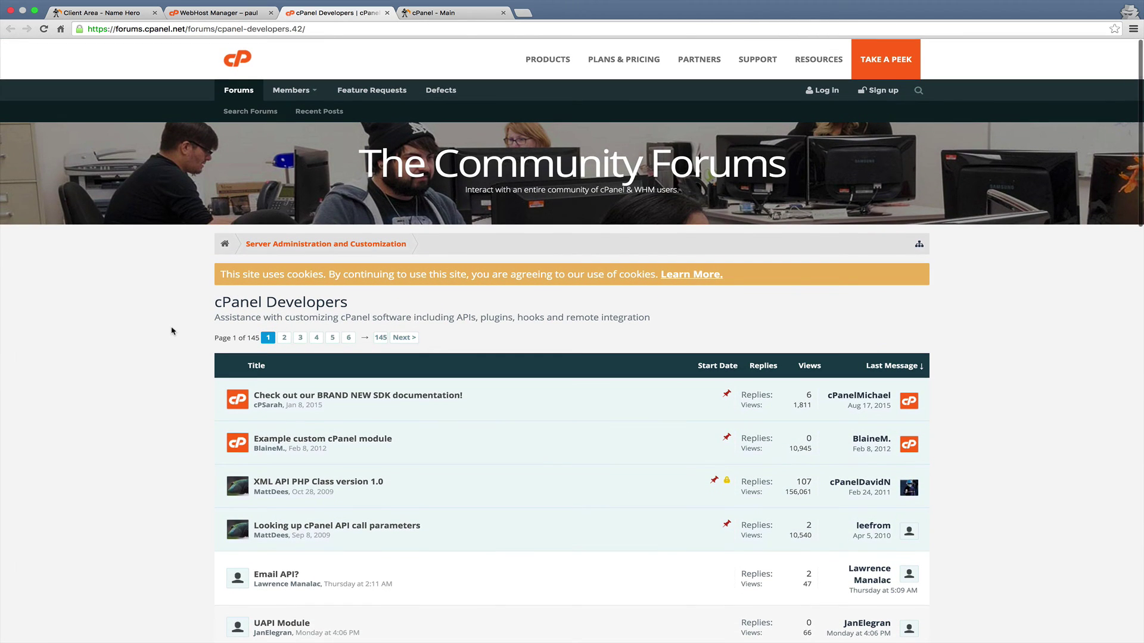
left_click(231, 17)
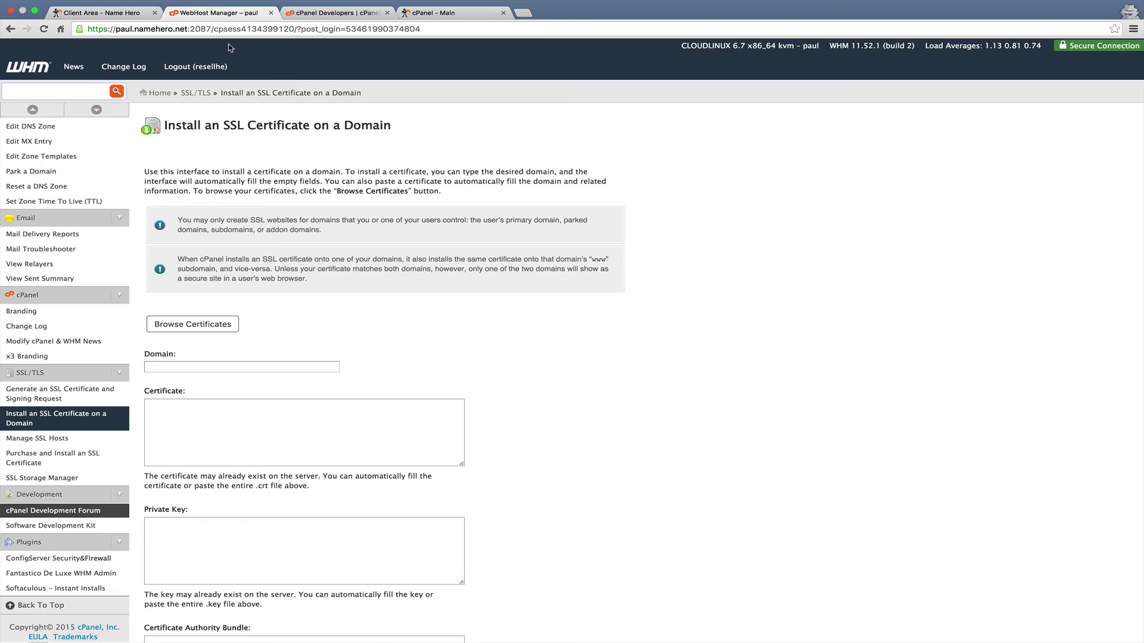
View the Manage SSL Hosts page and the Software Development Kit documentation, and return to WHM.
left_click(66, 438)
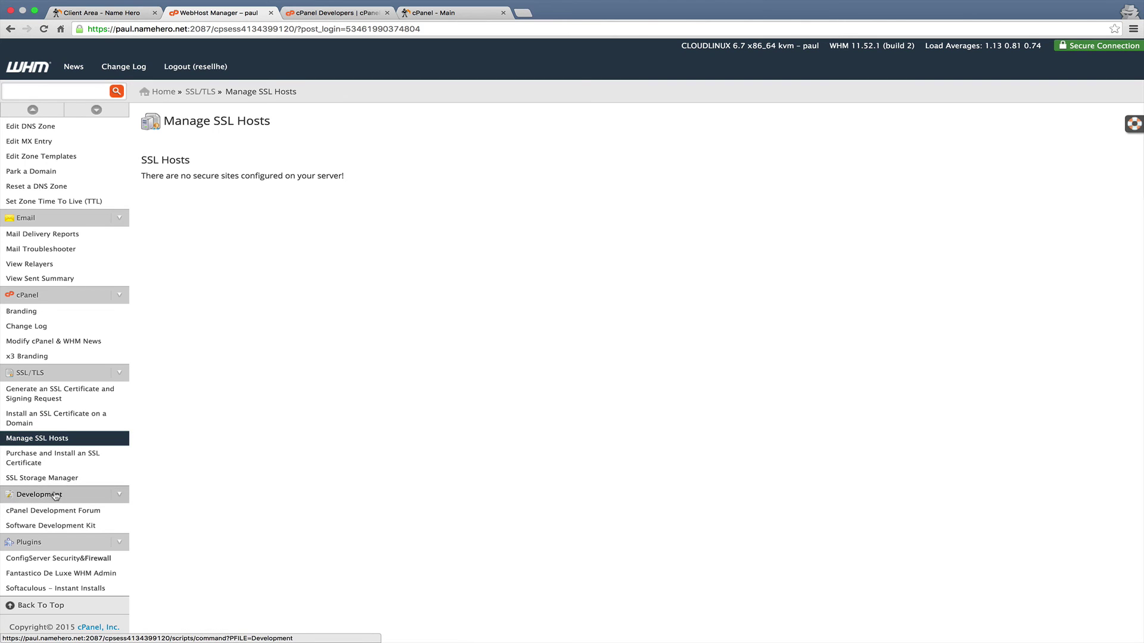
left_click(40, 526)
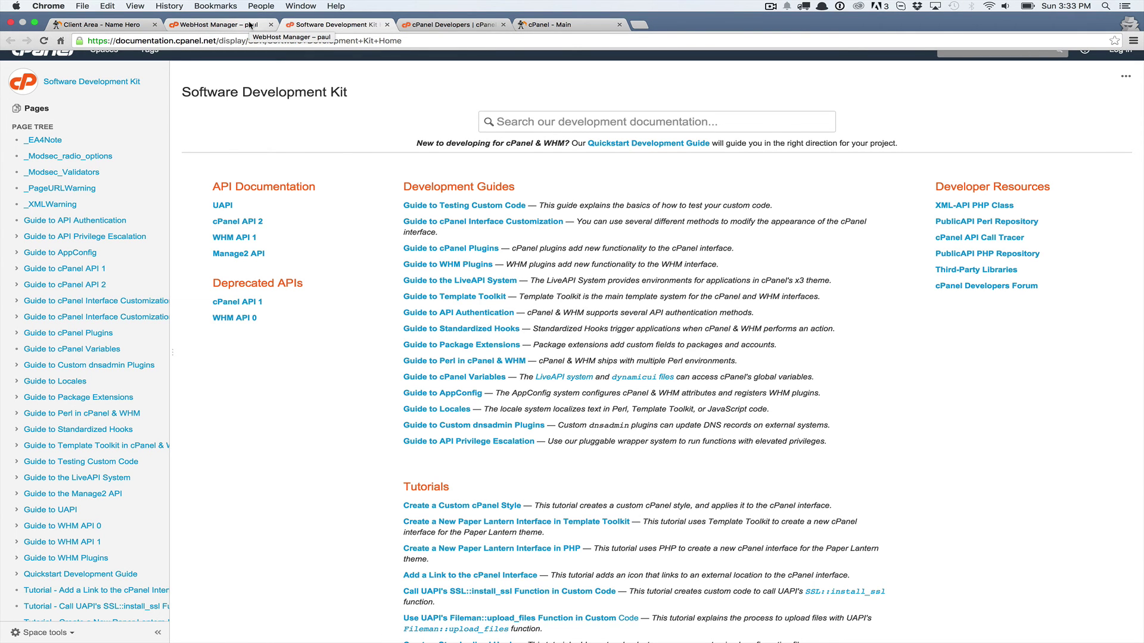
left_click(250, 25)
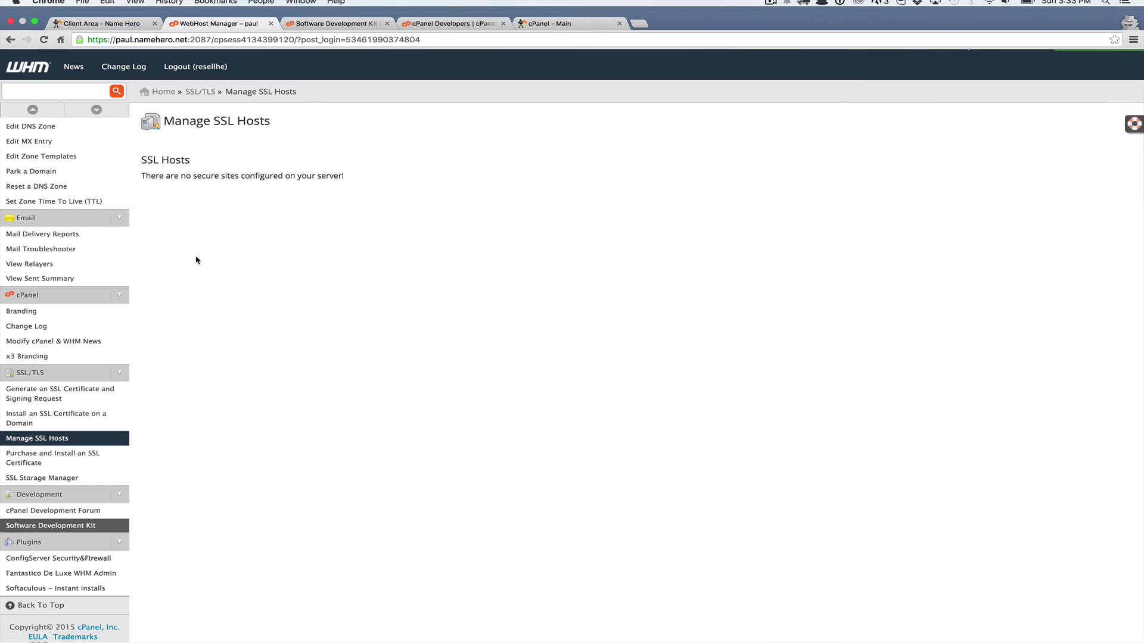
View the ConfigServer Security & Firewall, Fantastico De Luxe WHM Admin and Softaculous plugin pages.
left_click(49, 557)
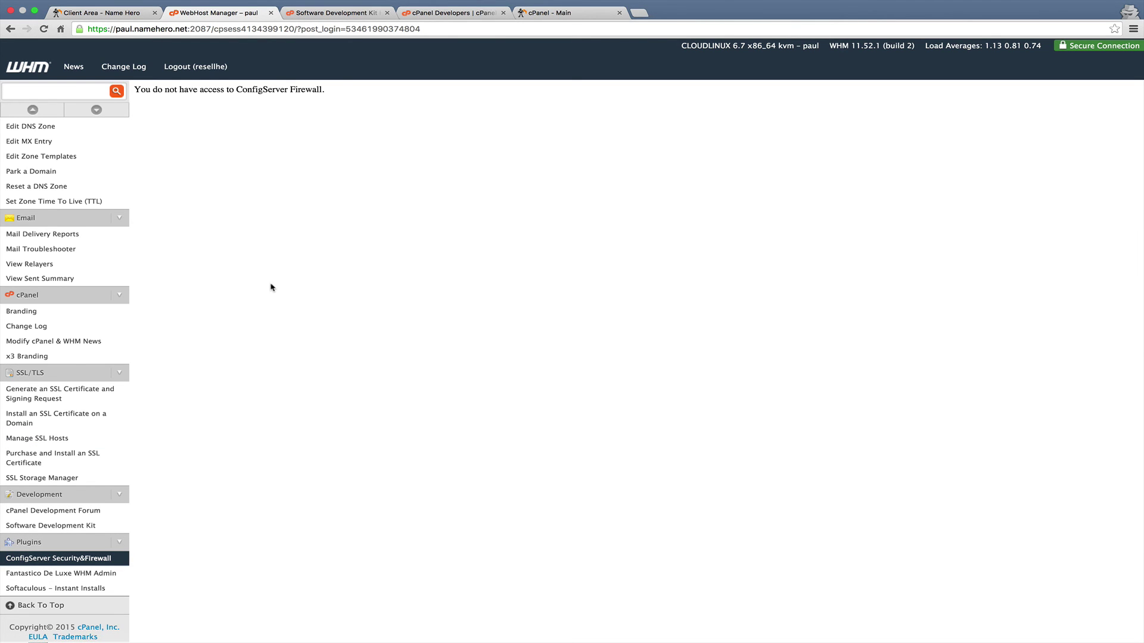
left_click(44, 579)
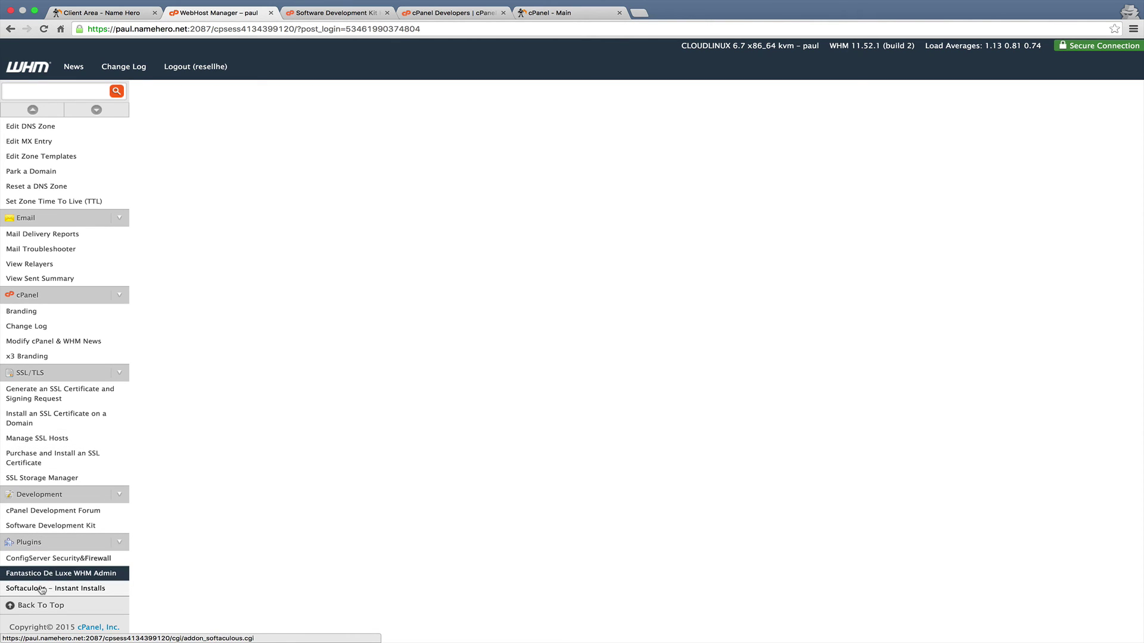
left_click(40, 589)
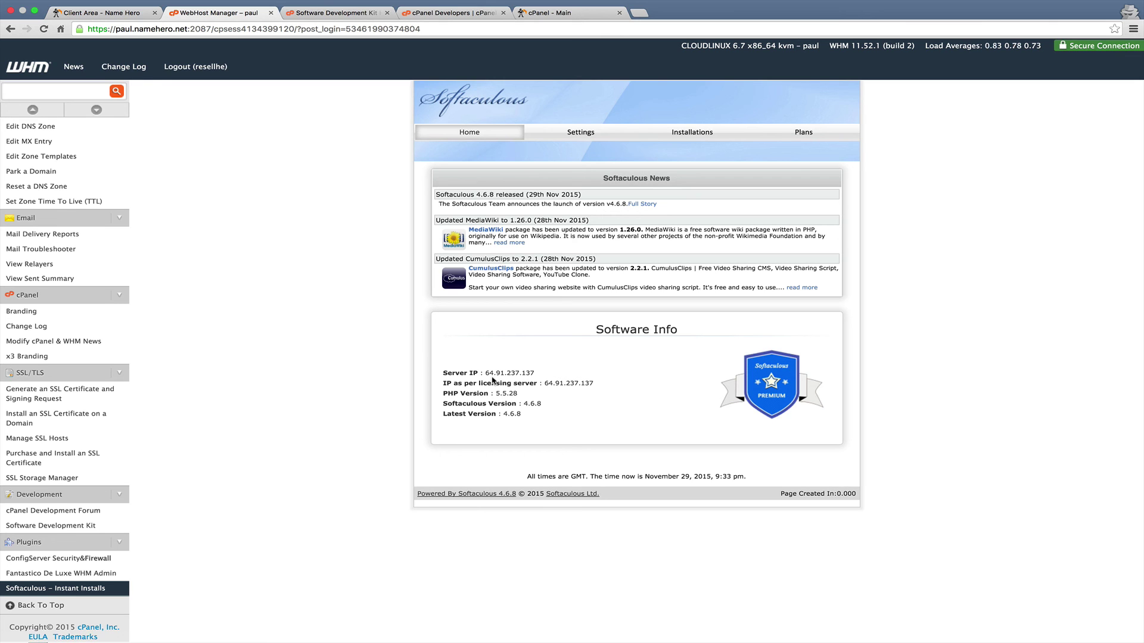
Check the default nameservers in Basic cPanel & WHM Setup and view the List Accounts page.
scroll(3, 465, "up", 10)
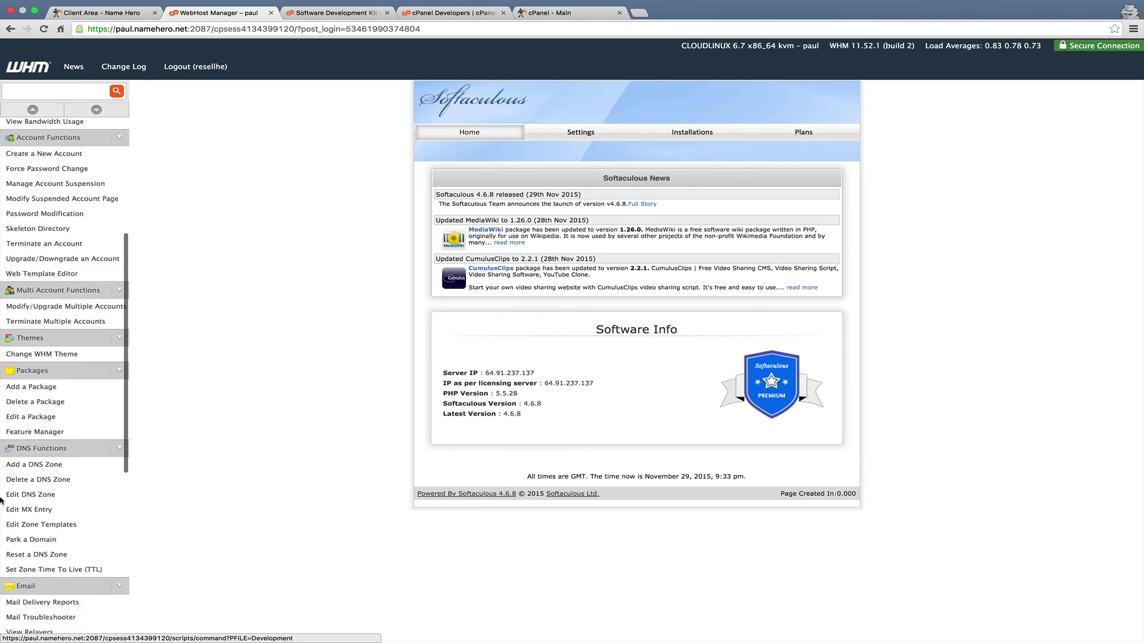
left_click(74, 140)
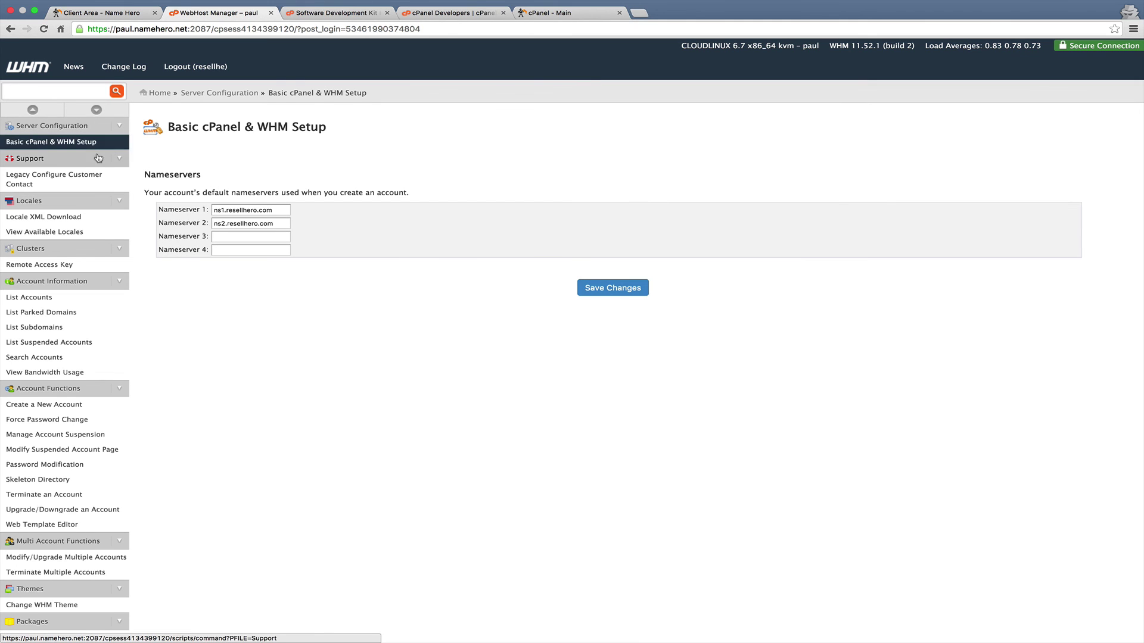
left_click(49, 298)
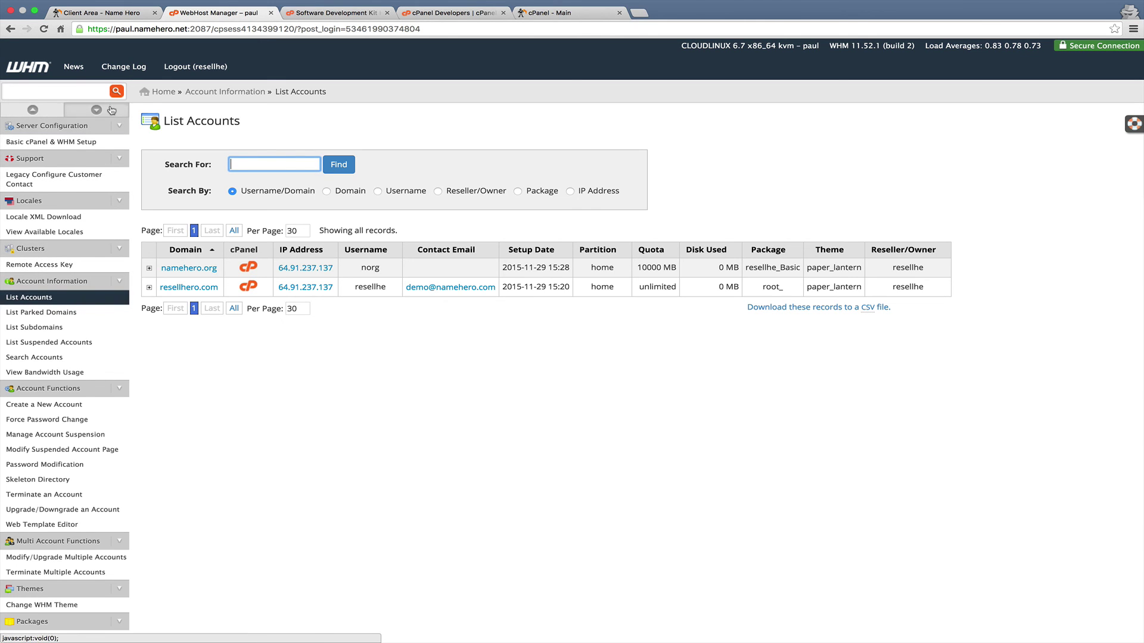
Search the WHM functions for "create", open Create a New Account, and examine the form down to its account limits.
left_click(74, 94)
type("create")
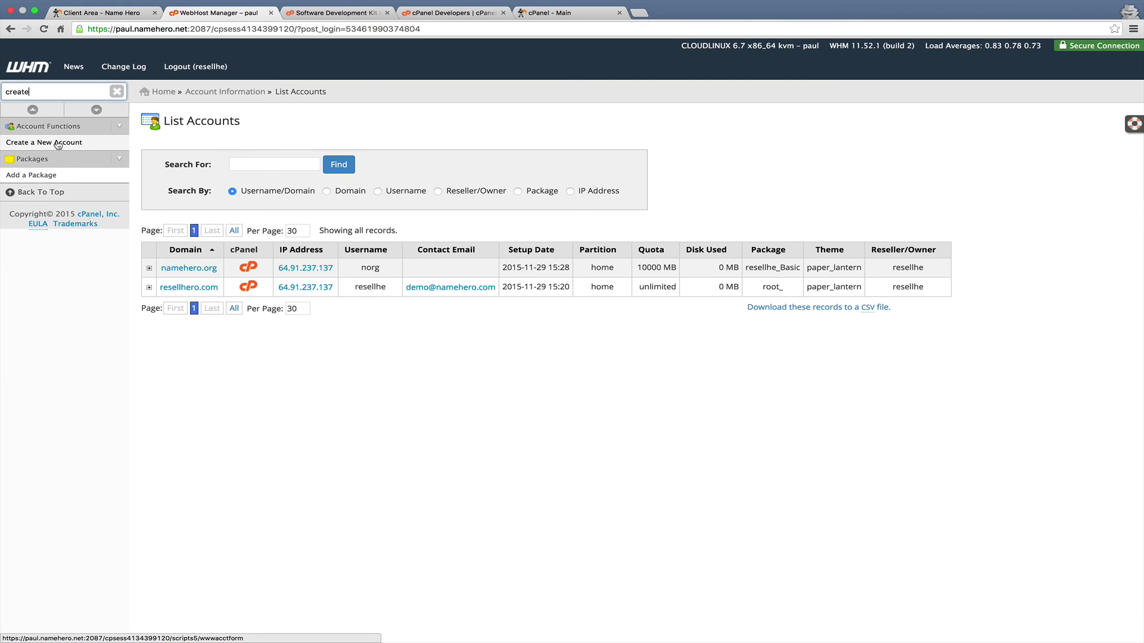
left_click(63, 143)
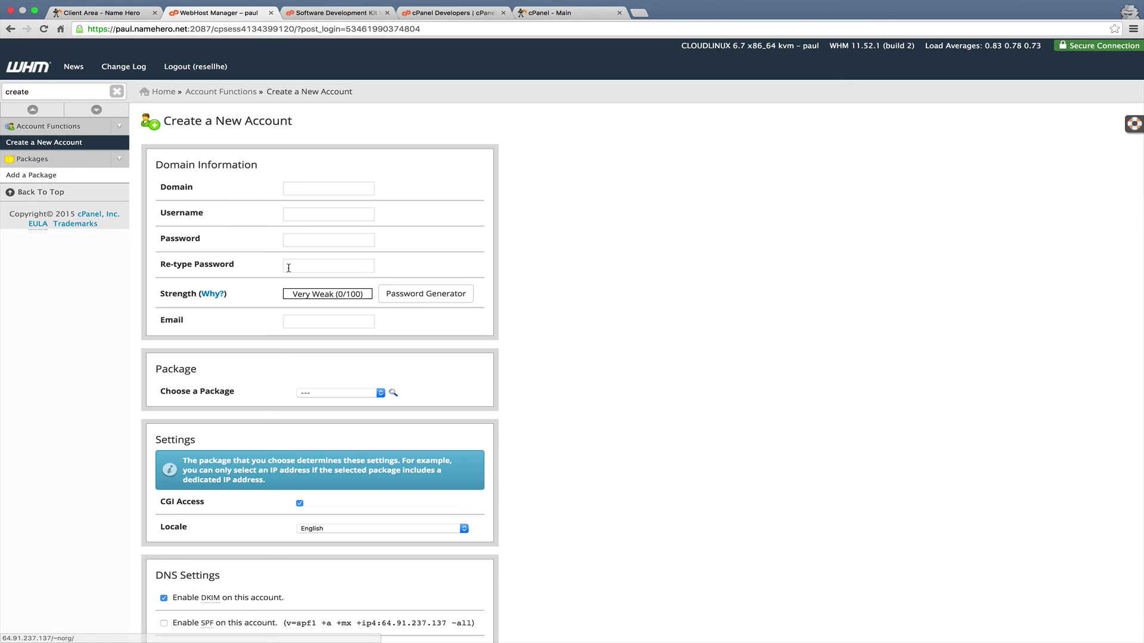
scroll(289, 268, "down", 10)
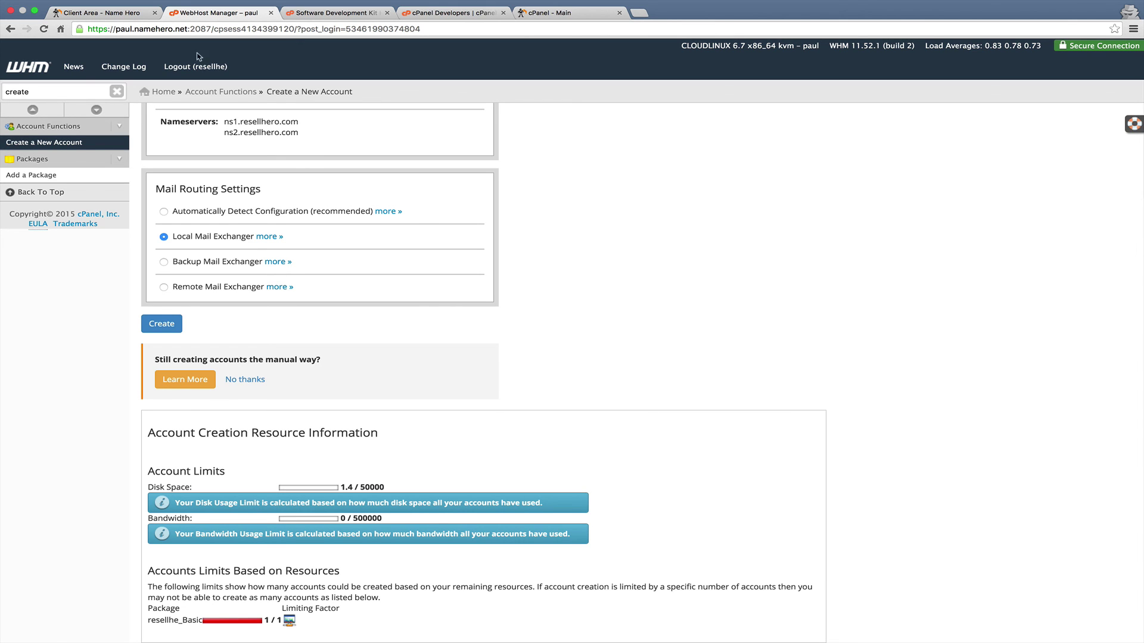
left_click(104, 13)
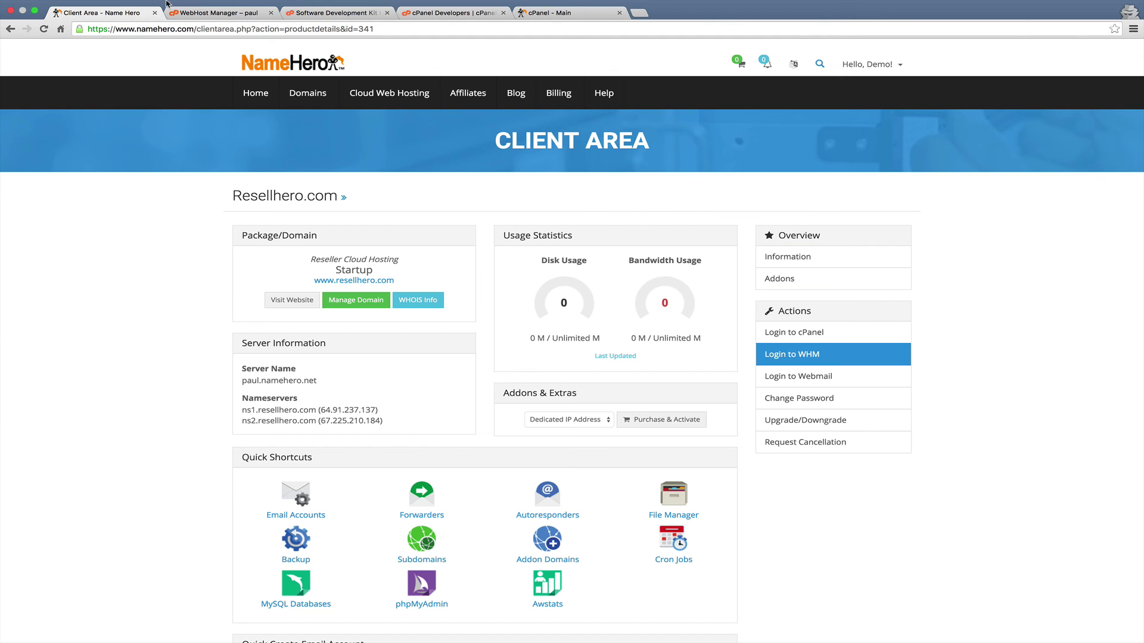
left_click(221, 14)
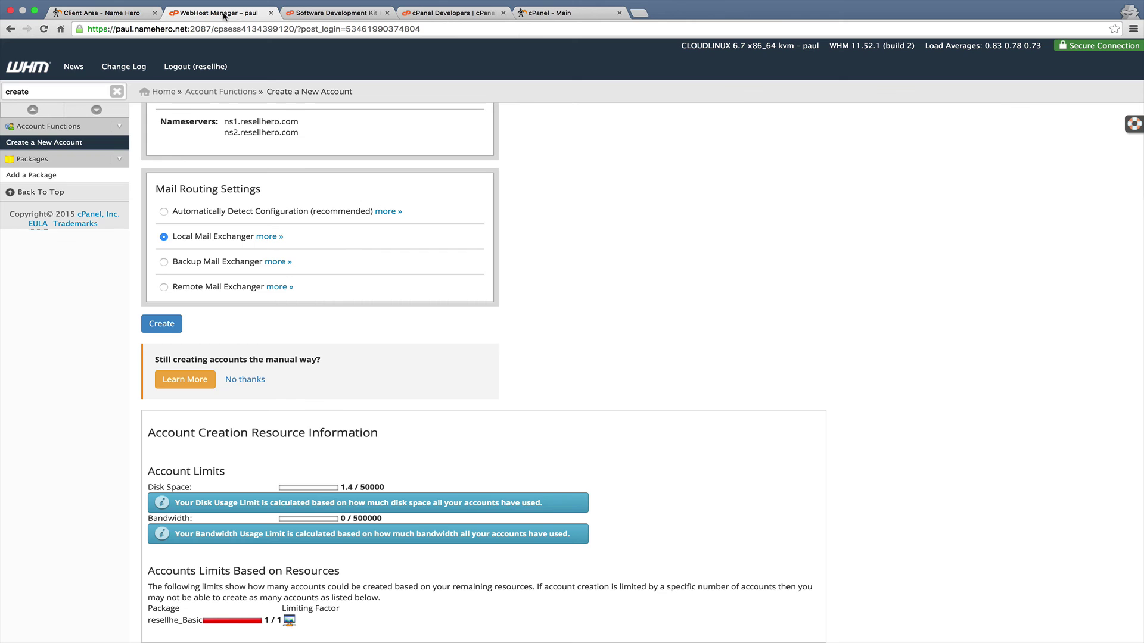
left_click(292, 11)
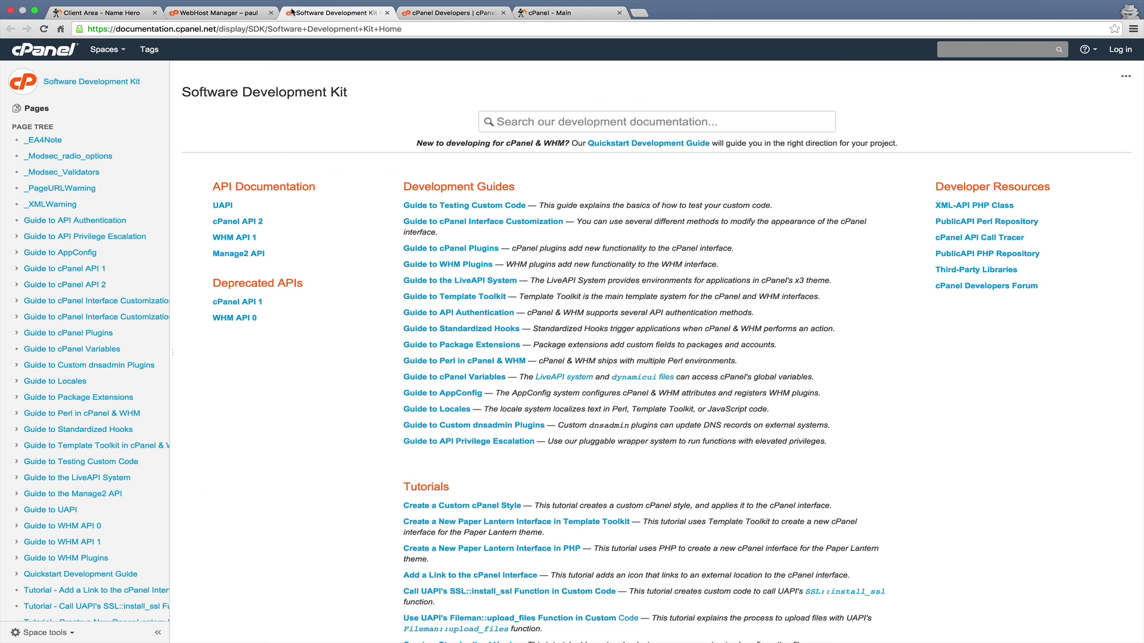
Return to WHM, find List Accounts by searching for "list", and open the cPanel of the resellhero.com account.
left_click(221, 12)
type("list")
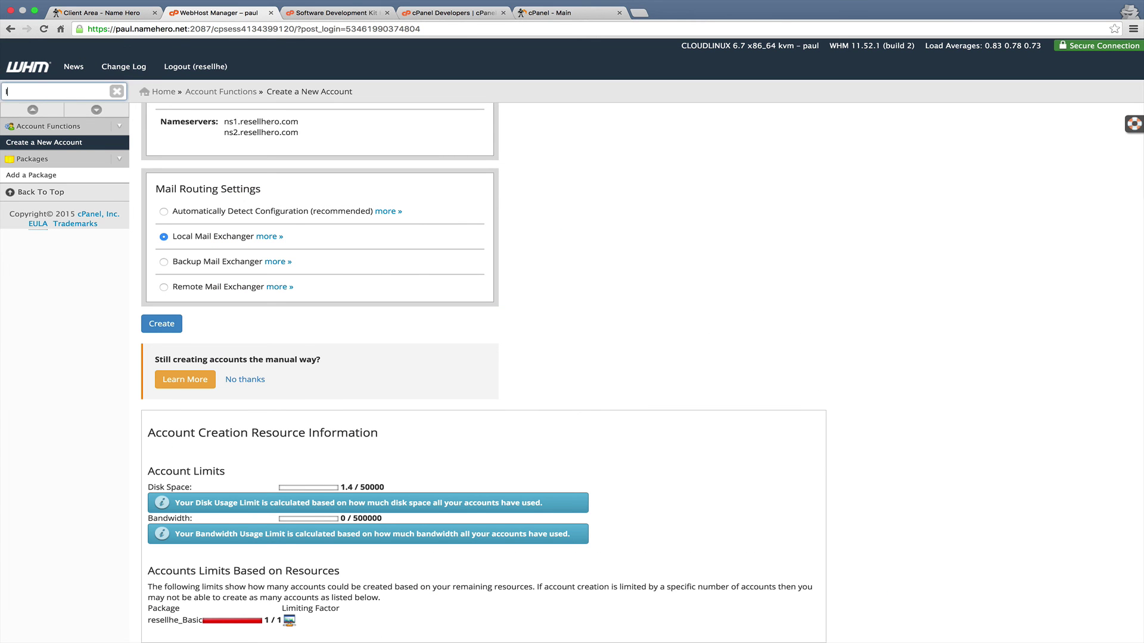
left_click(33, 143)
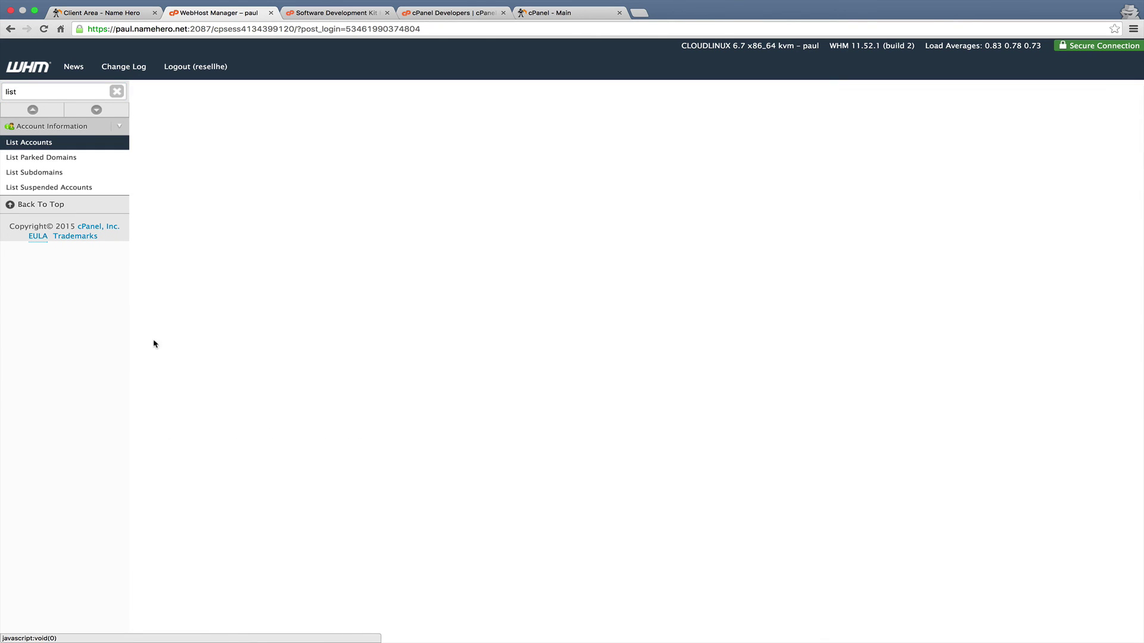
left_click(247, 287)
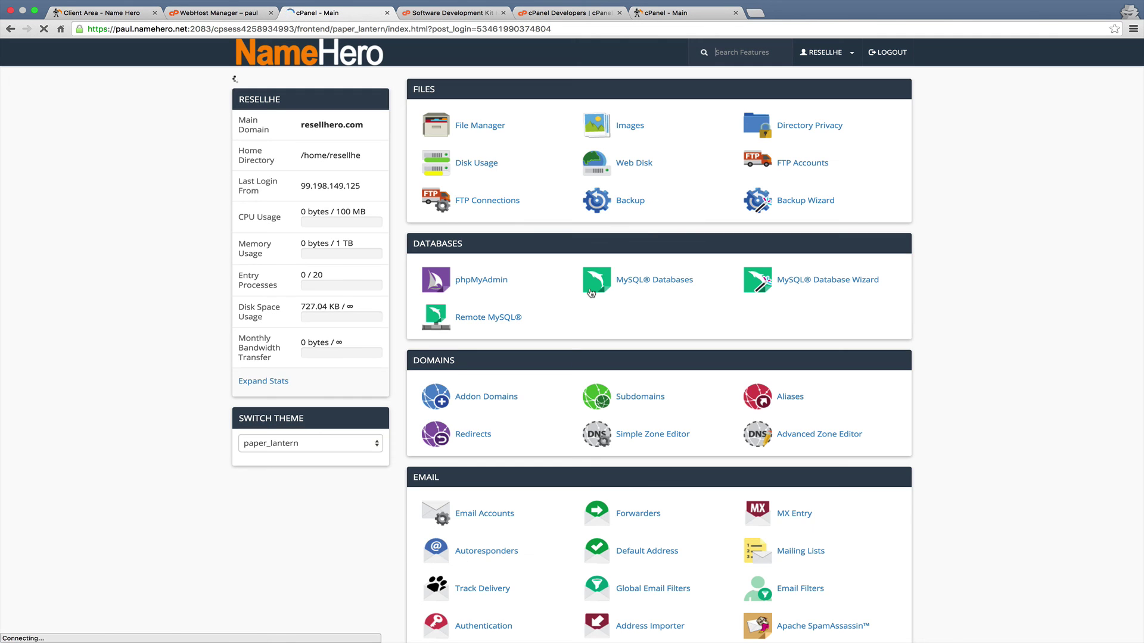
Find WHMCS among the Softaculous Apps Installer scripts in cPanel and open its page.
scroll(591, 294, "down", 15)
scroll(591, 293, "down", 3)
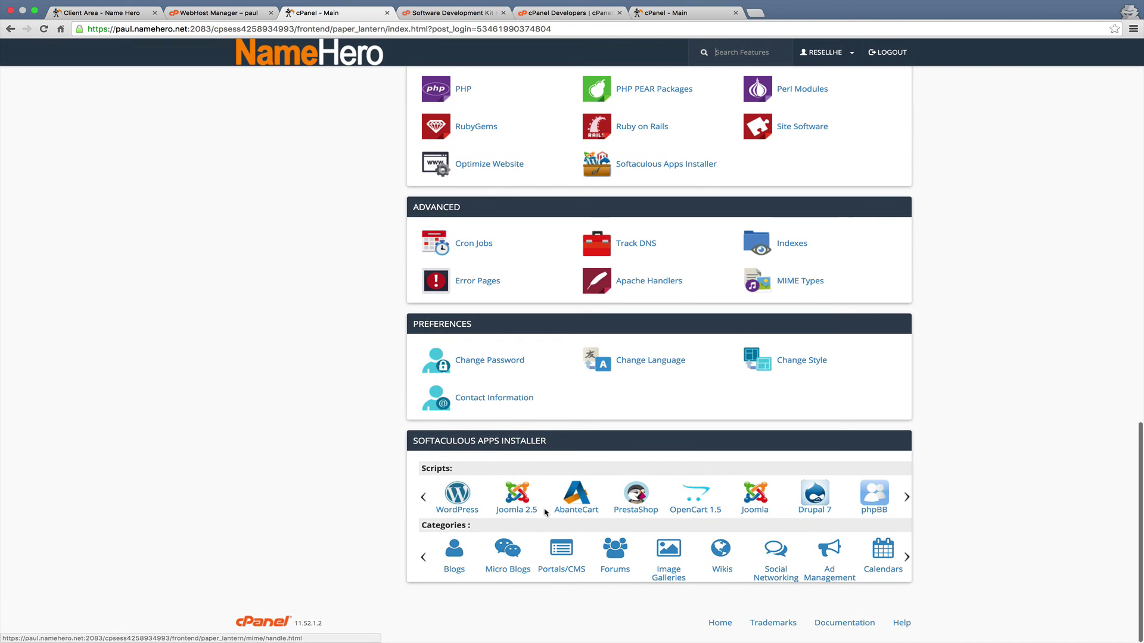
left_click(906, 497)
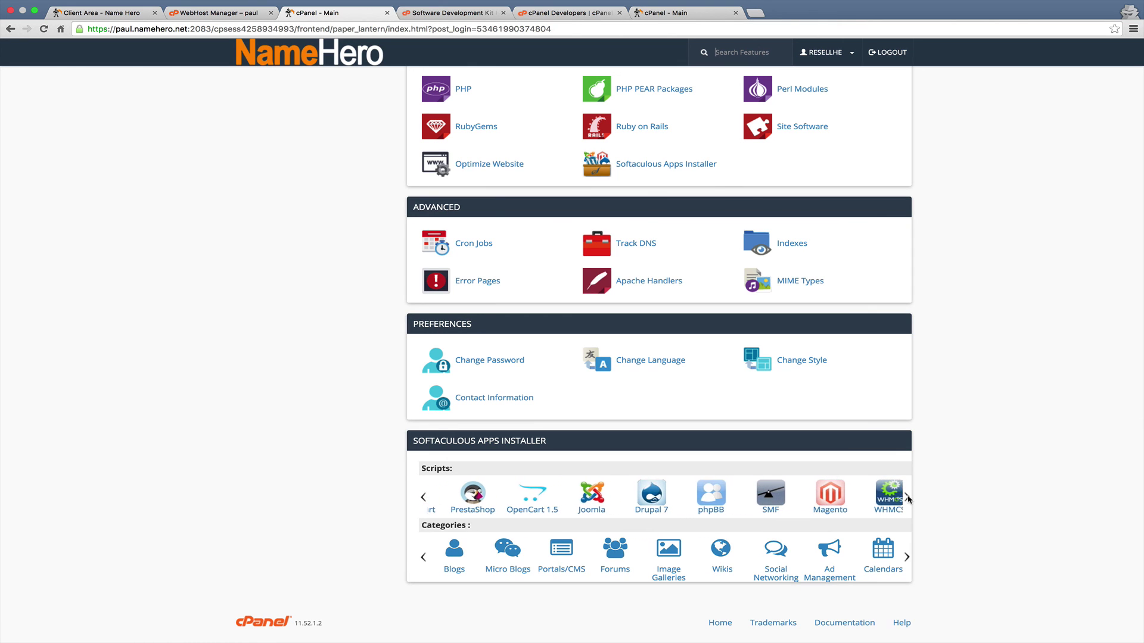
left_click(882, 500)
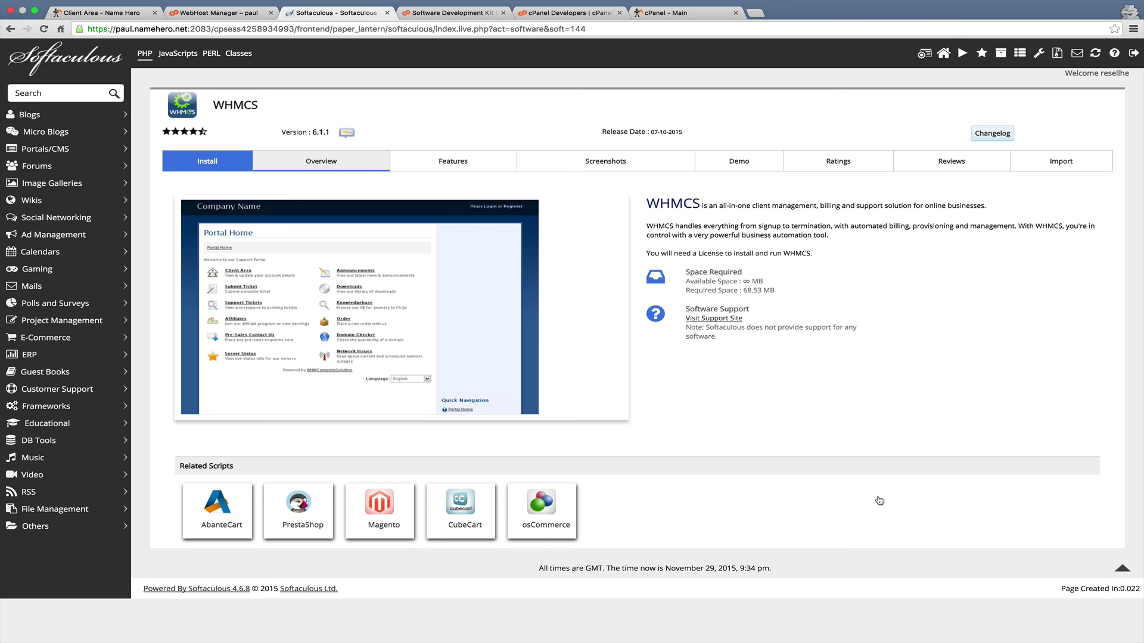
Examine the WHMCS installation form from the software setup down past the language settings, and return to the WHMCS overview.
left_click(224, 172)
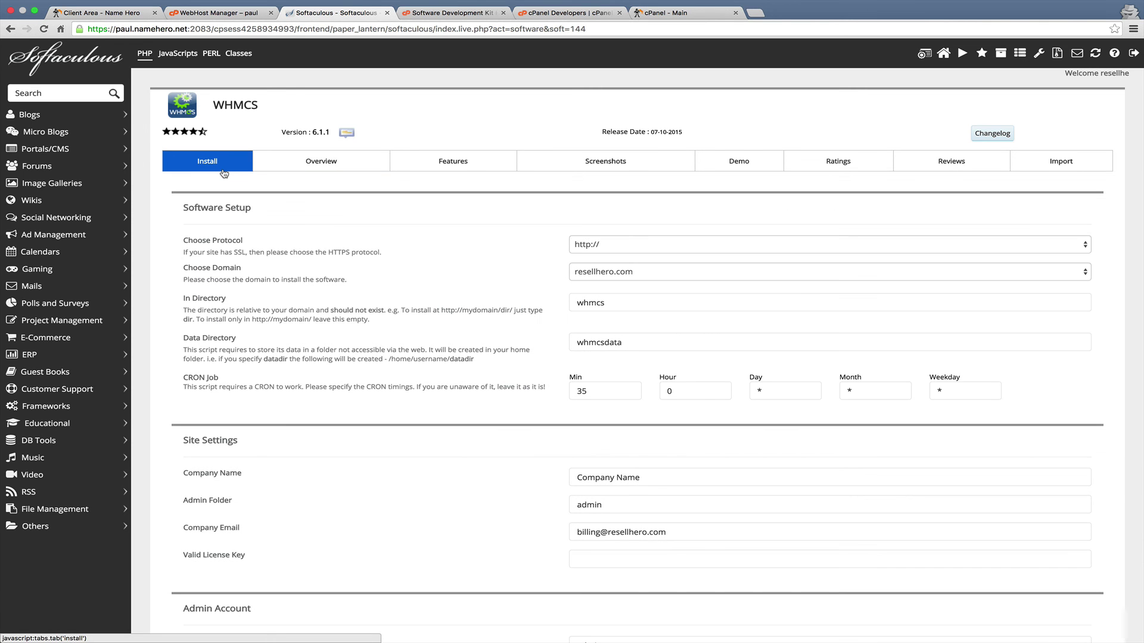
scroll(264, 302, "down", 5)
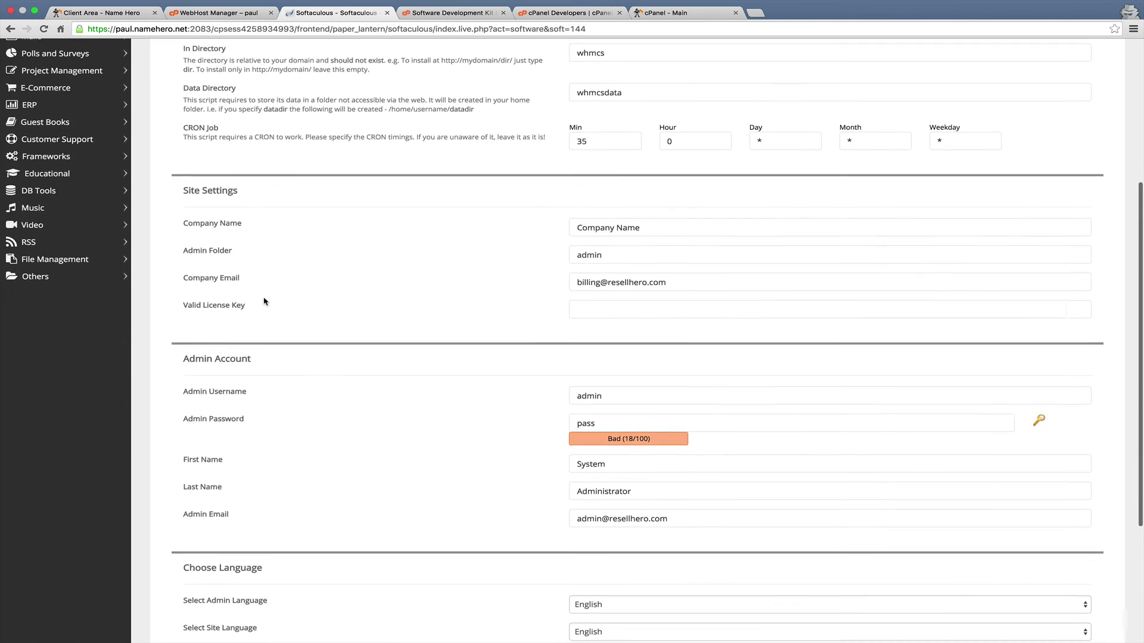
scroll(264, 301, "down", 3)
scroll(264, 302, "up", 8)
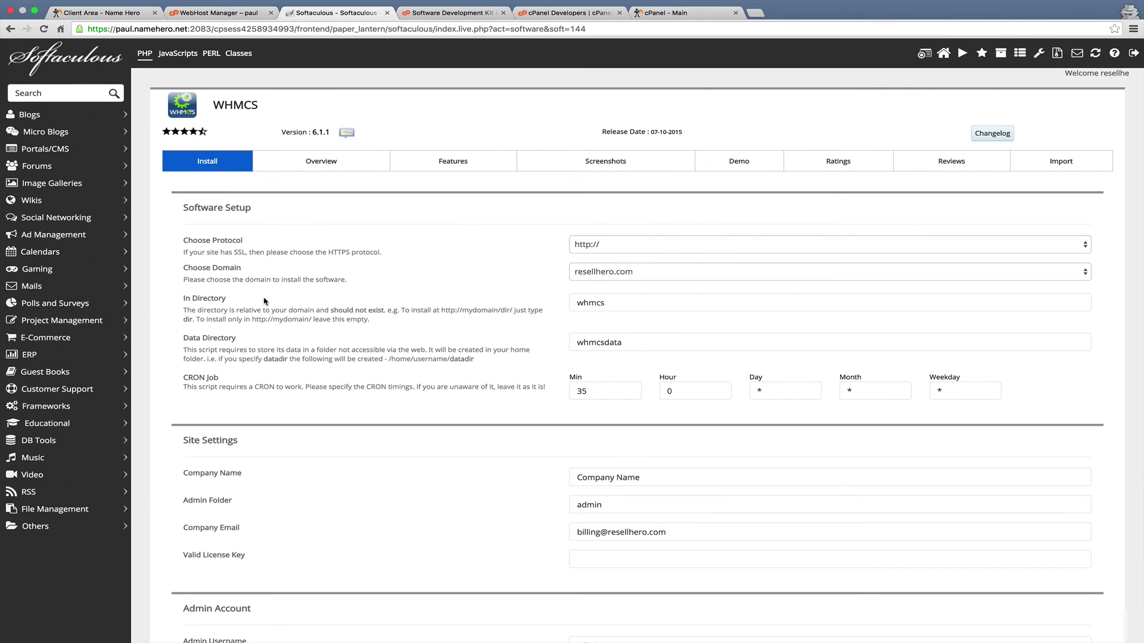
left_click(313, 164)
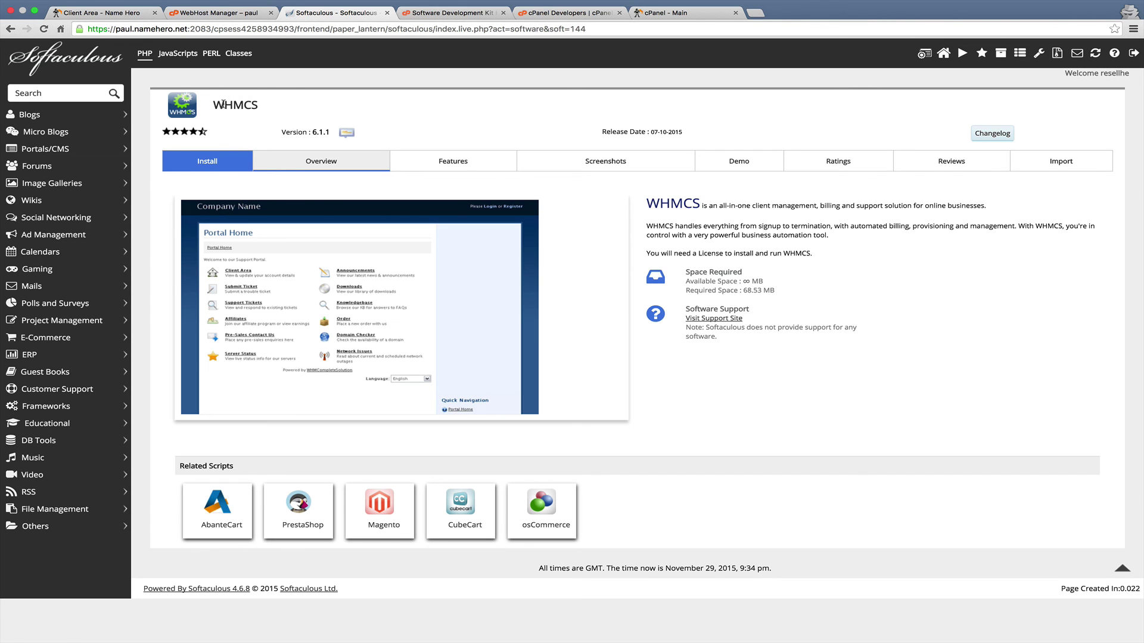
left_click_drag(223, 104, 265, 105)
left_click(262, 106)
Revisit WHM's account list and return to the Resellhero.com product details in the NameHero client area.
left_click(229, 13)
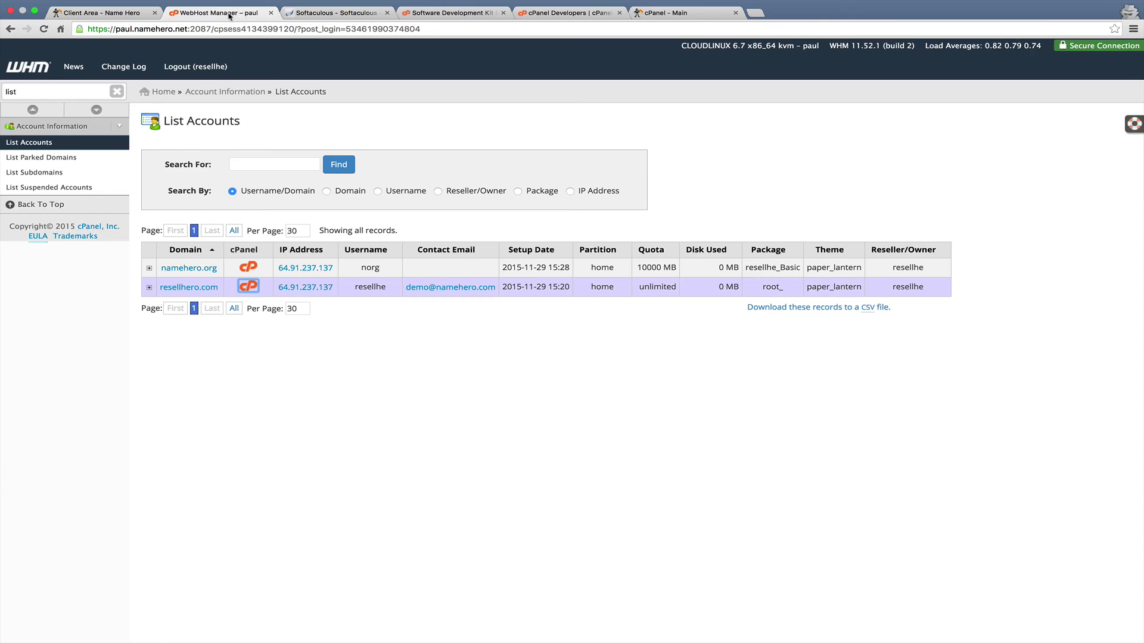
left_click(104, 13)
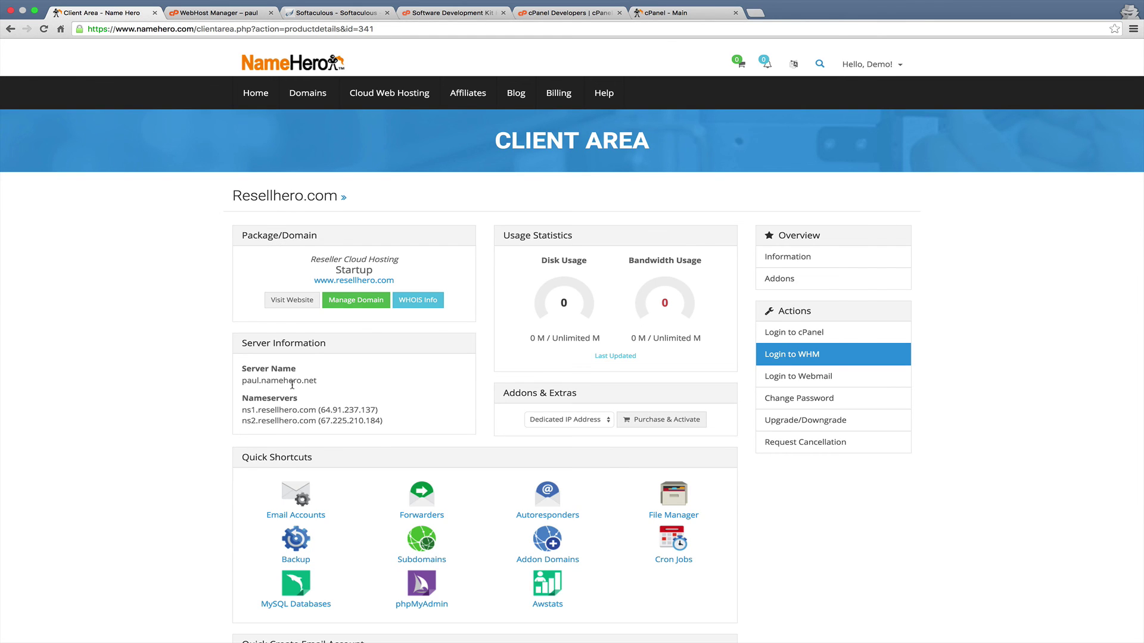